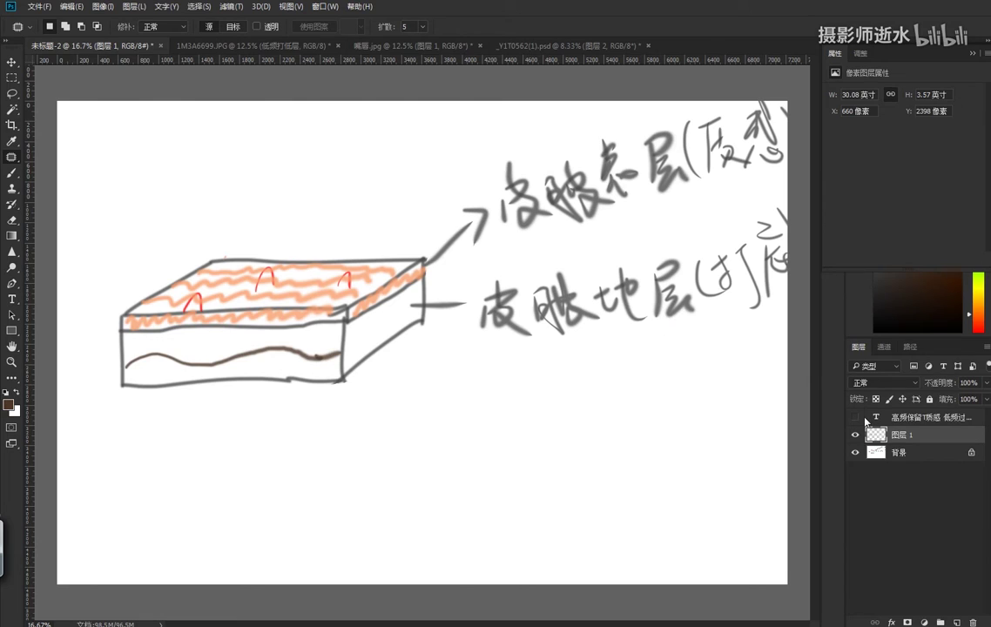
- Make the text layer with the high- and low-frequency notes visible beneath the sketch
left_click(854, 419)
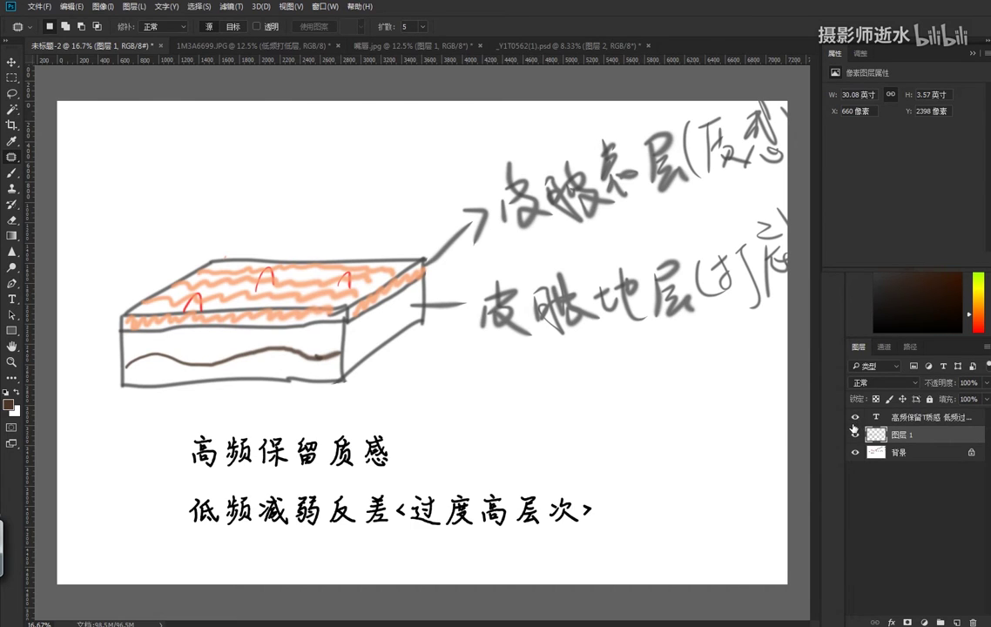
- Lasso around 质感, deselect, and stamp all visible layers into new layer 图层 2
left_click_drag(383, 424, 409, 448)
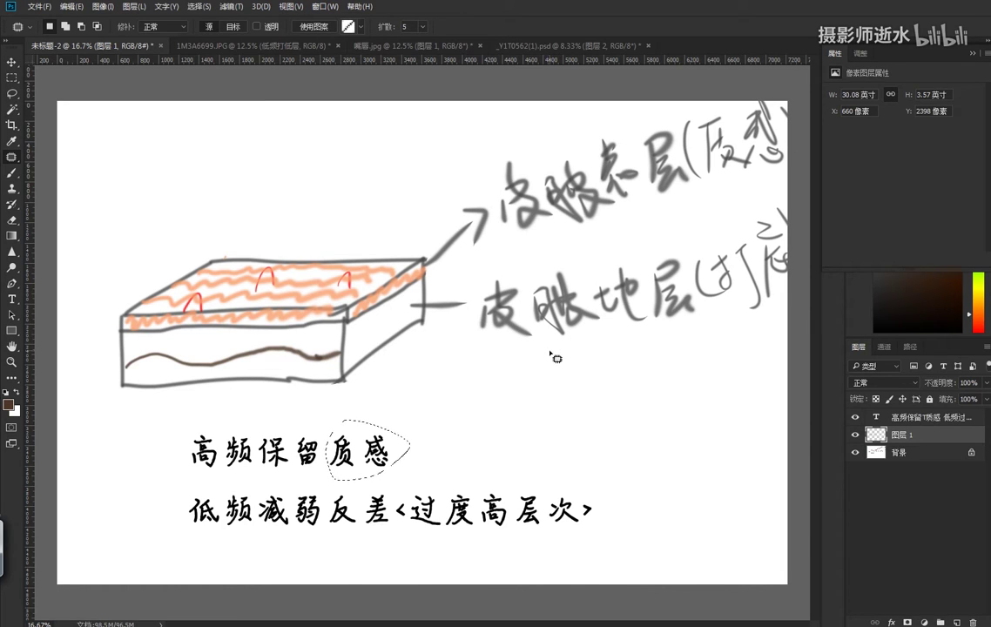
key("ctrl+d")
key("ctrl+shift+alt+e")
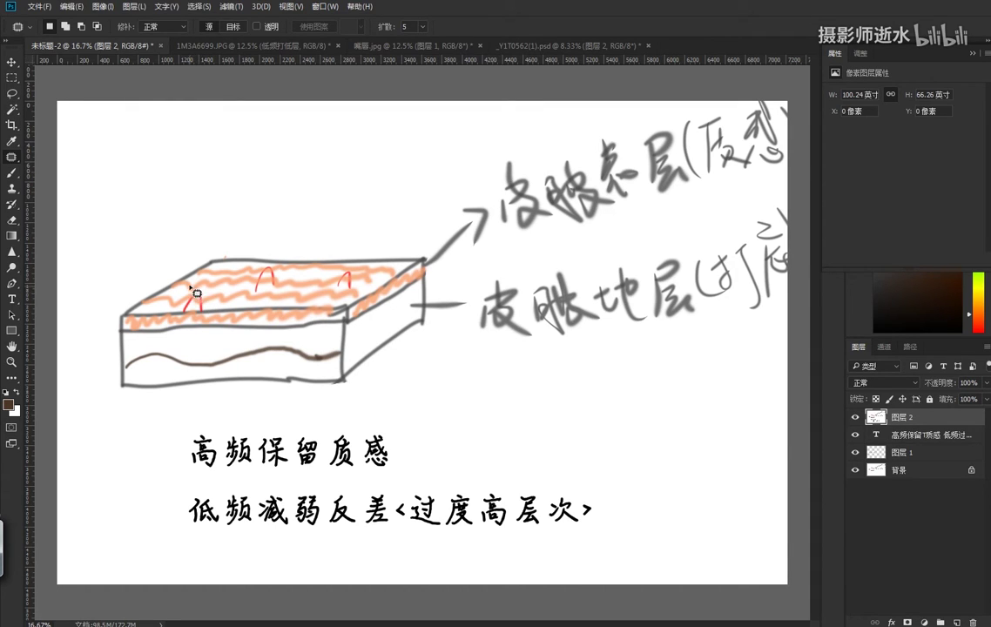
- Patch away the two red scribbles on the orange box top
mouse_move(183, 291)
left_mouse_down()
mouse_move(203, 307)
mouse_move(283, 284)
mouse_move(261, 275)
left_mouse_up()
key("ctrl+d")
key("ctrl+d")
mouse_move(340, 272)
left_mouse_down()
mouse_move(352, 289)
mouse_move(325, 277)
left_mouse_up()
key("ctrl+d")
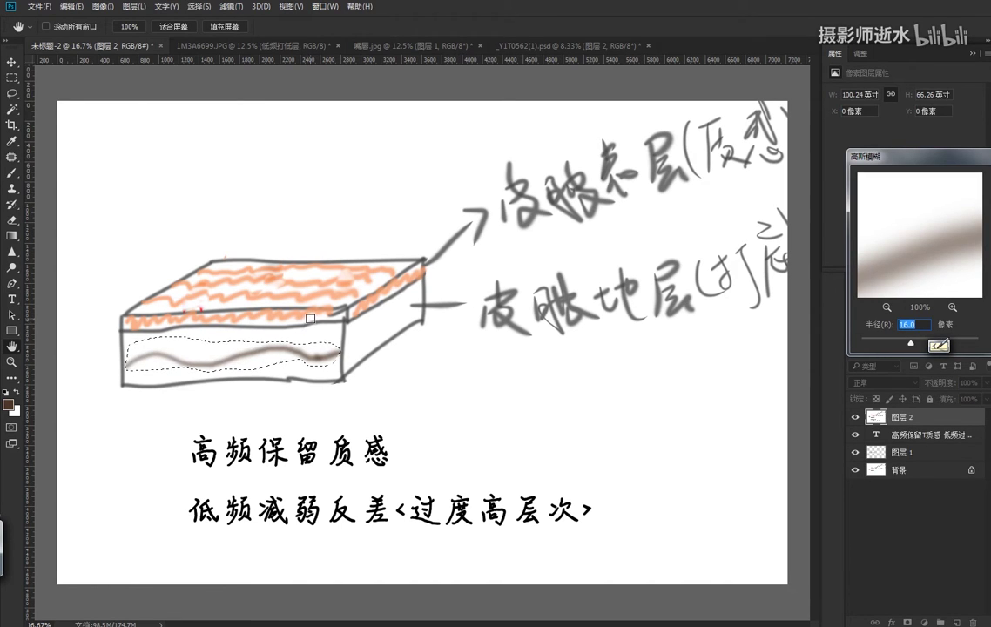
- Gaussian-blur the brown line inside the box, then reselect the blurred line
key("Escape")
key("j")
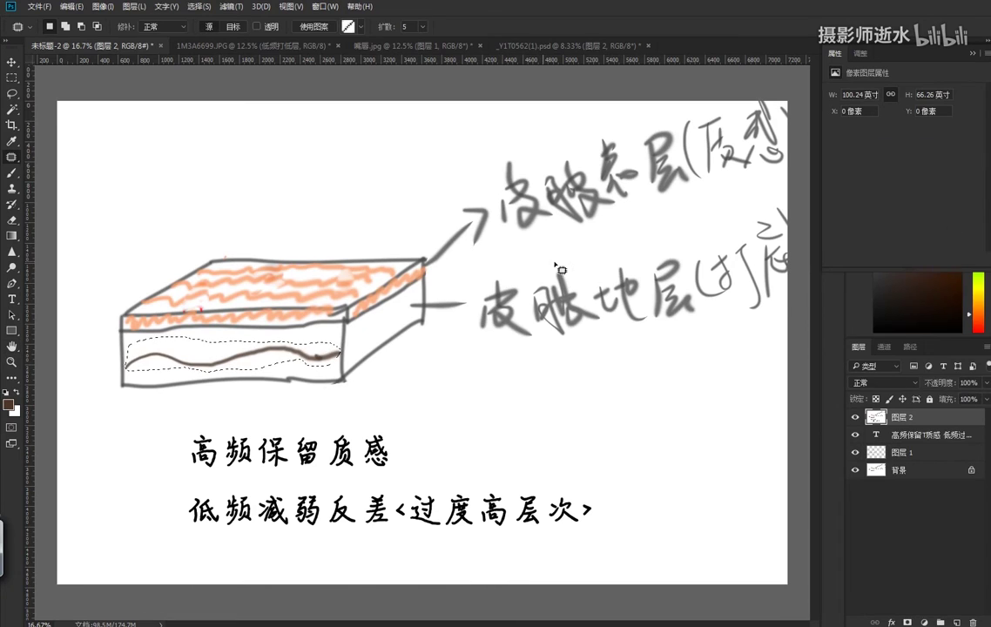
left_click(230, 6)
mouse_move(236, 164)
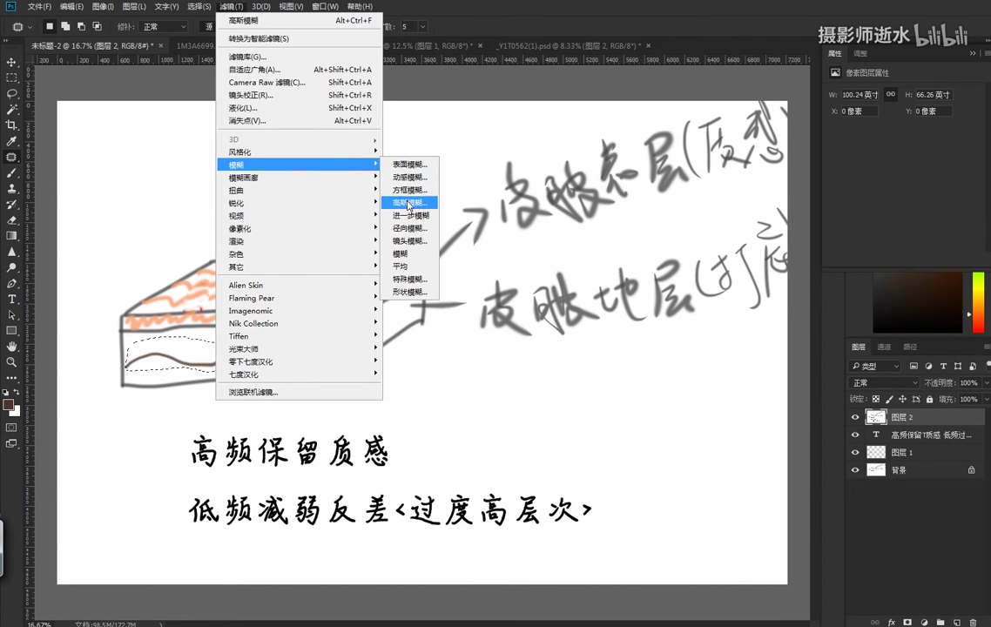
left_click(409, 202)
key("Return")
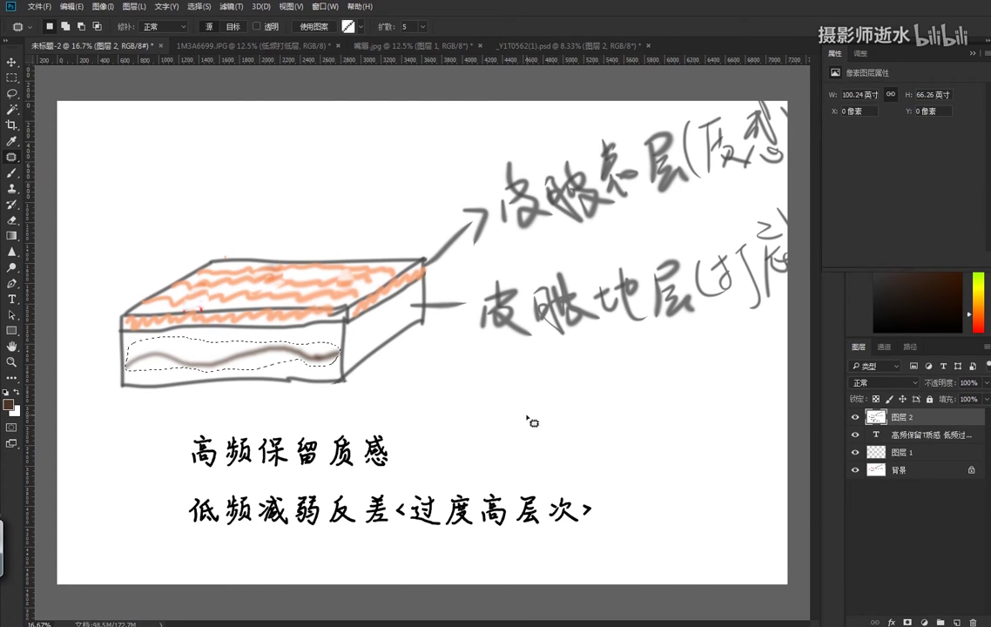
key("ctrl+d")
left_click_drag(130, 367, 144, 341)
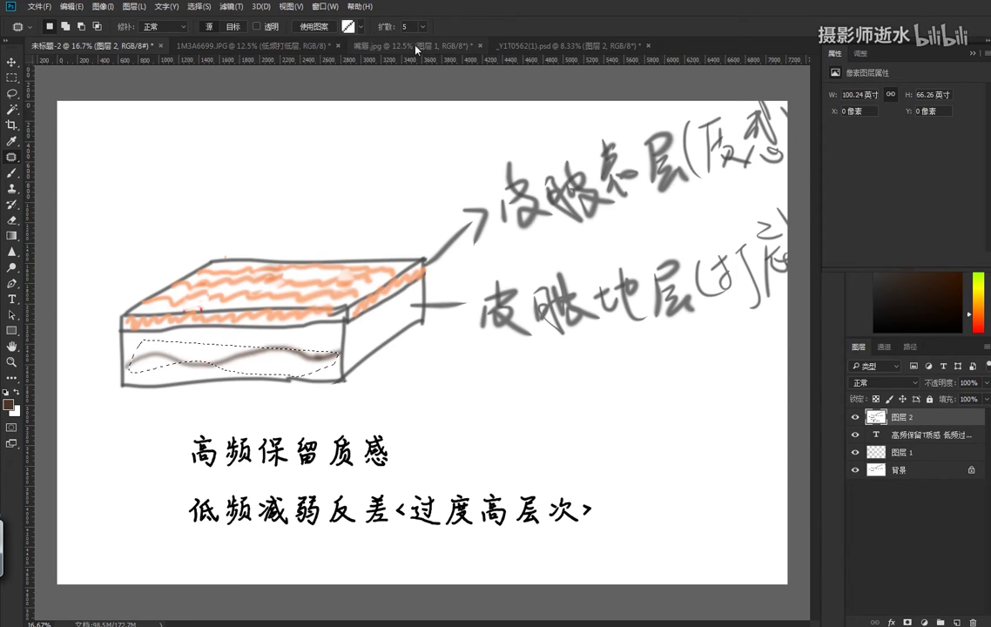
- Close 嘴唇.jpg and _Y1T0562(1).psd without saving changes
left_click(370, 45)
left_click(480, 45)
left_click(617, 241)
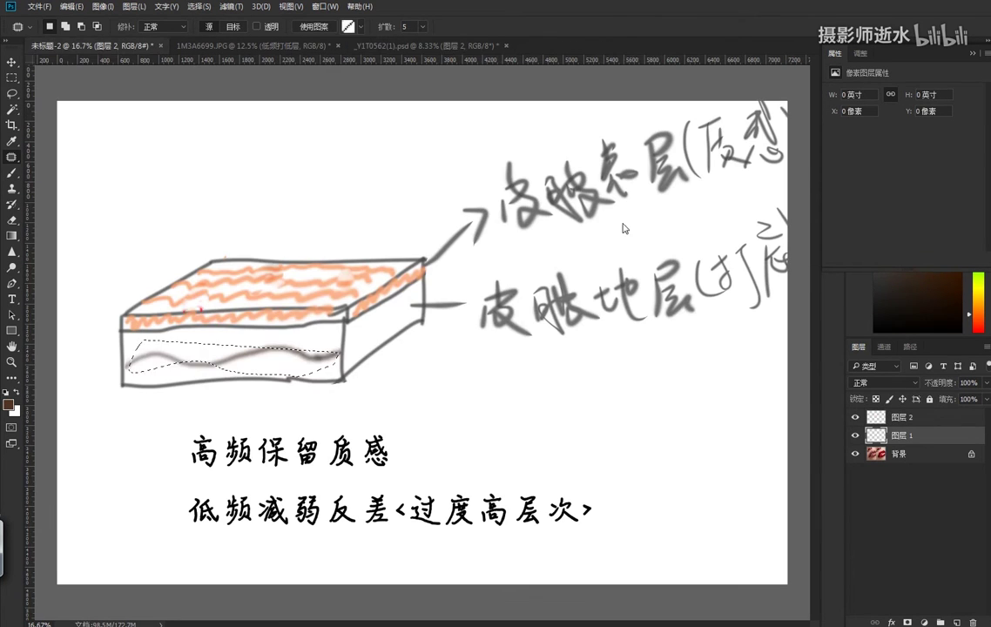
left_click(505, 45)
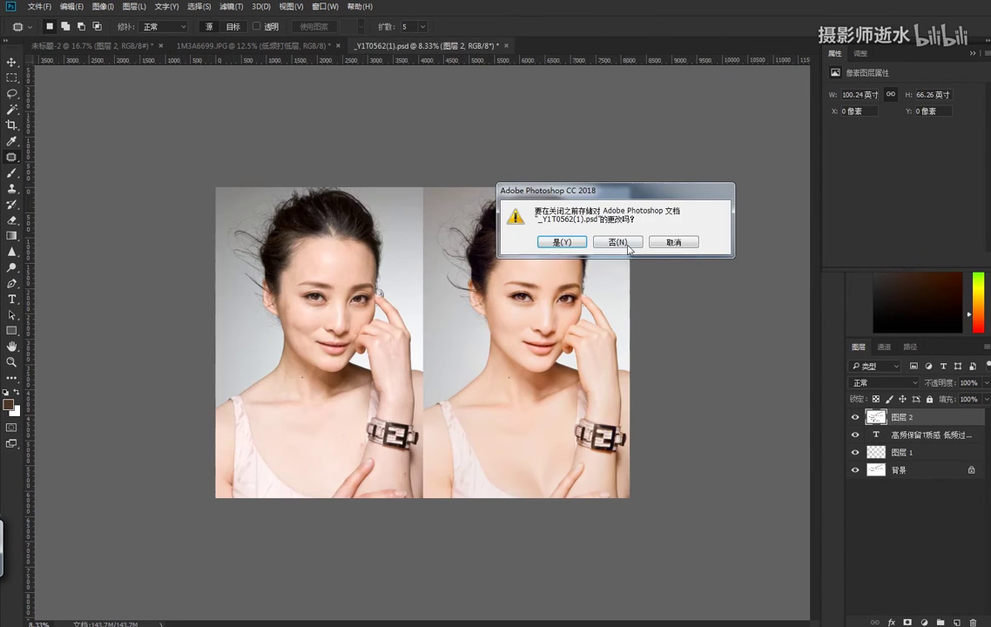
left_click(617, 243)
mouse_move(427, 620)
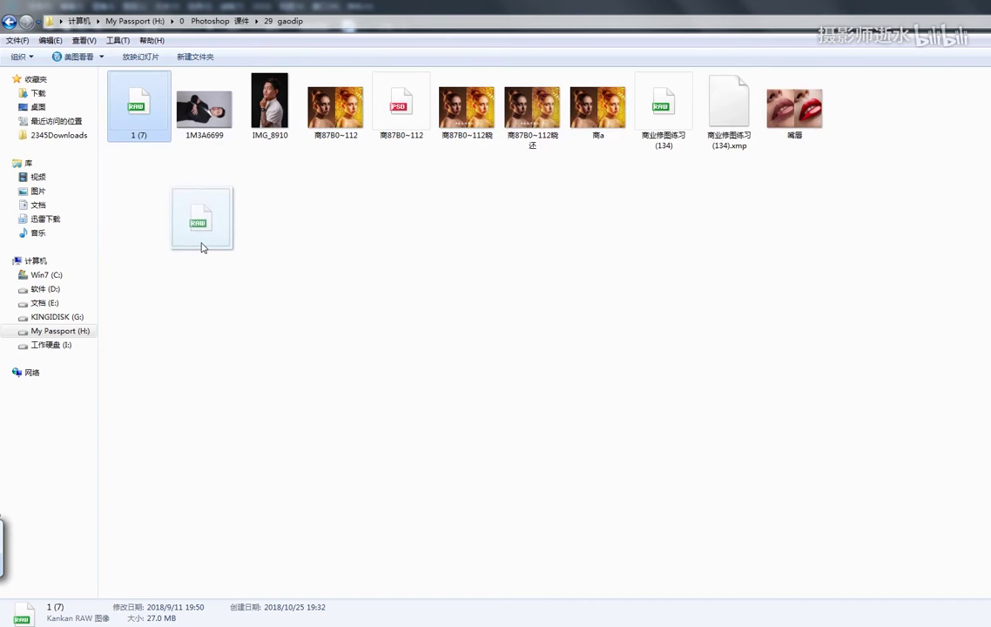
- Open 商业修图练习 (134).CR2 in Camera Raw, apply Auto tone, and open it
left_click(375, 554)
double_click(664, 106)
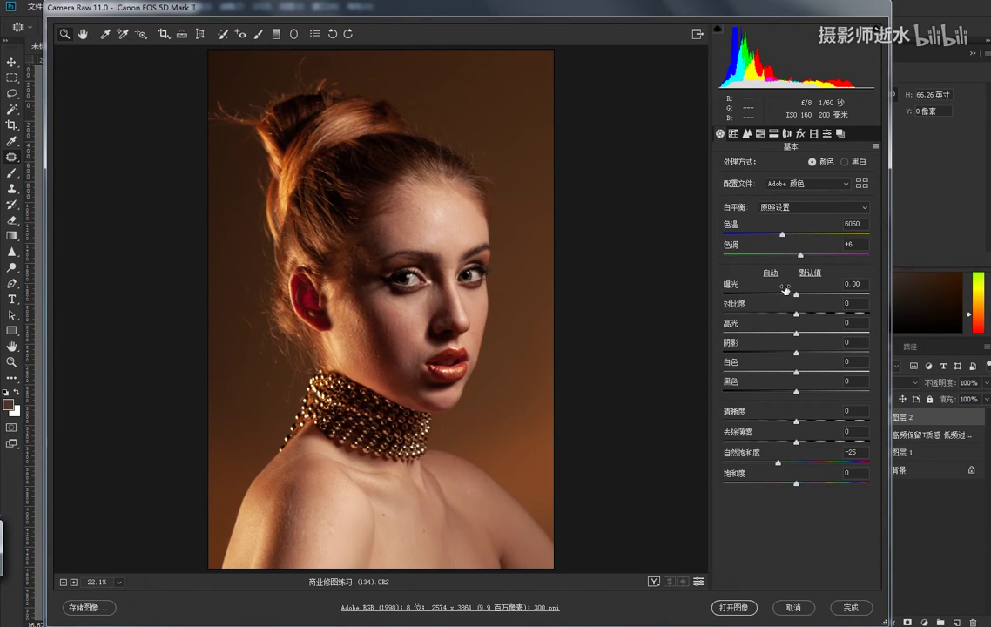
left_click(770, 273)
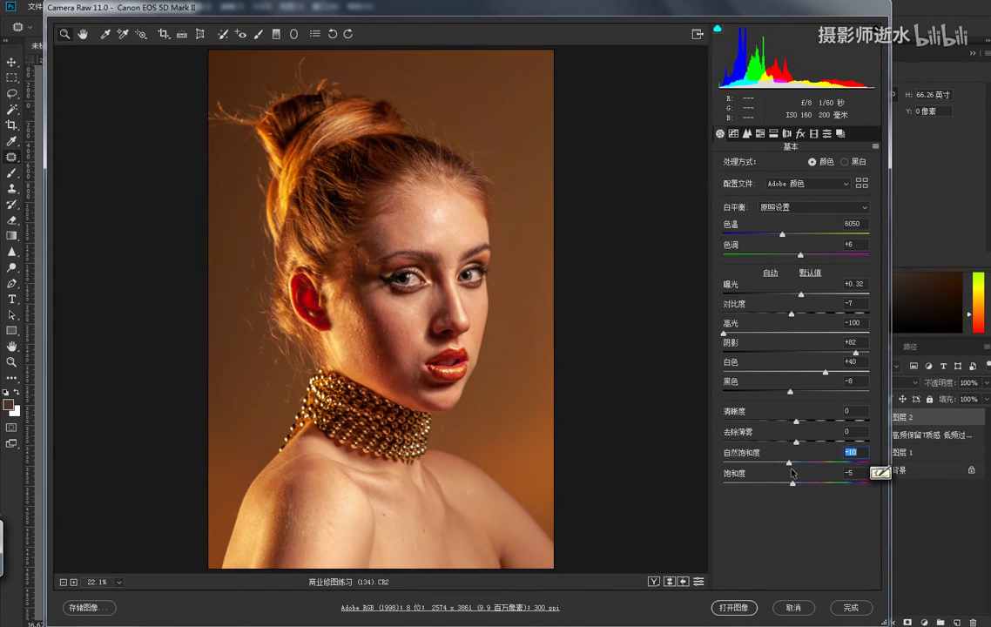
key("Return")
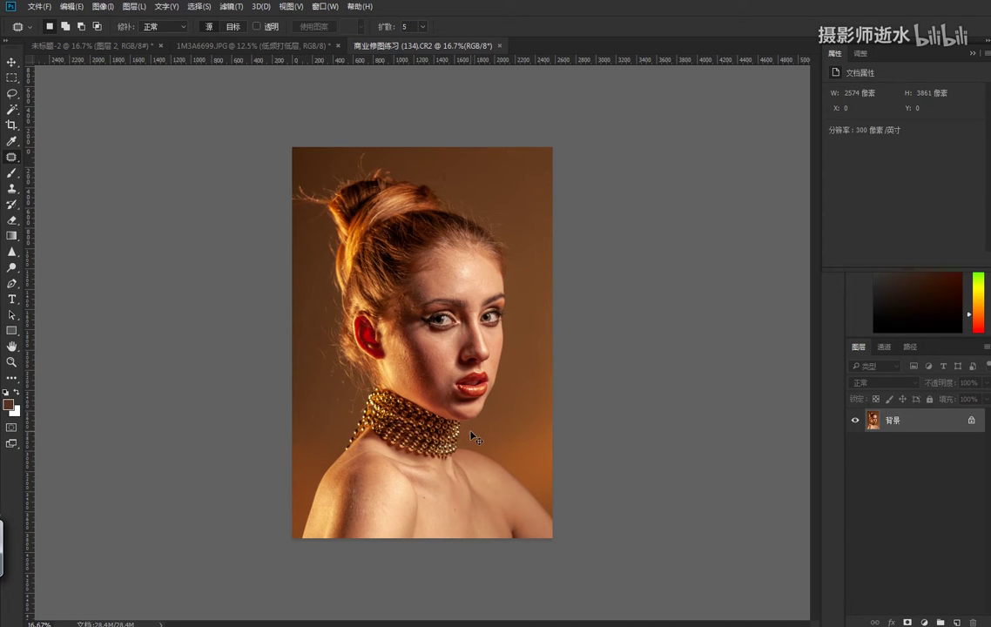
- Duplicate the background into working layer 图层 1 and zoom in on the face
key("ctrl+j")
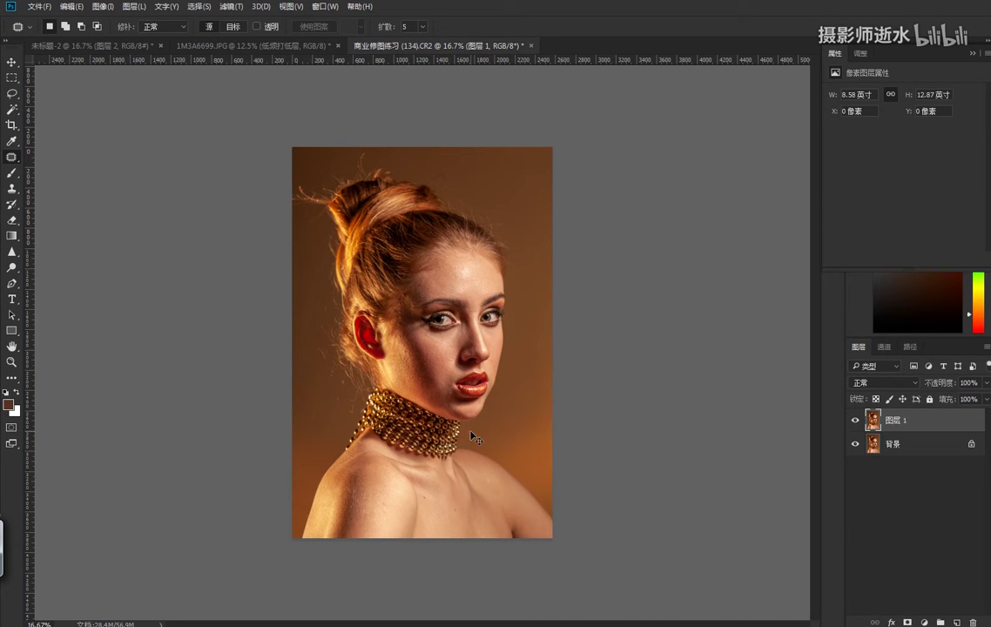
key("ctrl+plus")
key("ctrl+plus")
key("ctrl+plus")
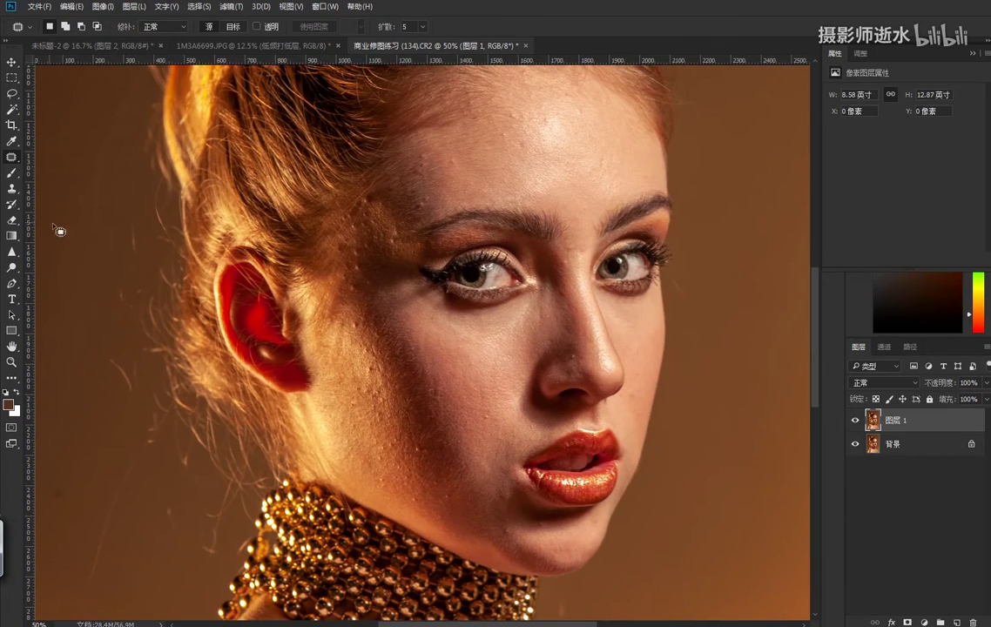
right_click(15, 155)
left_click(63, 180)
key("ctrl+plus")
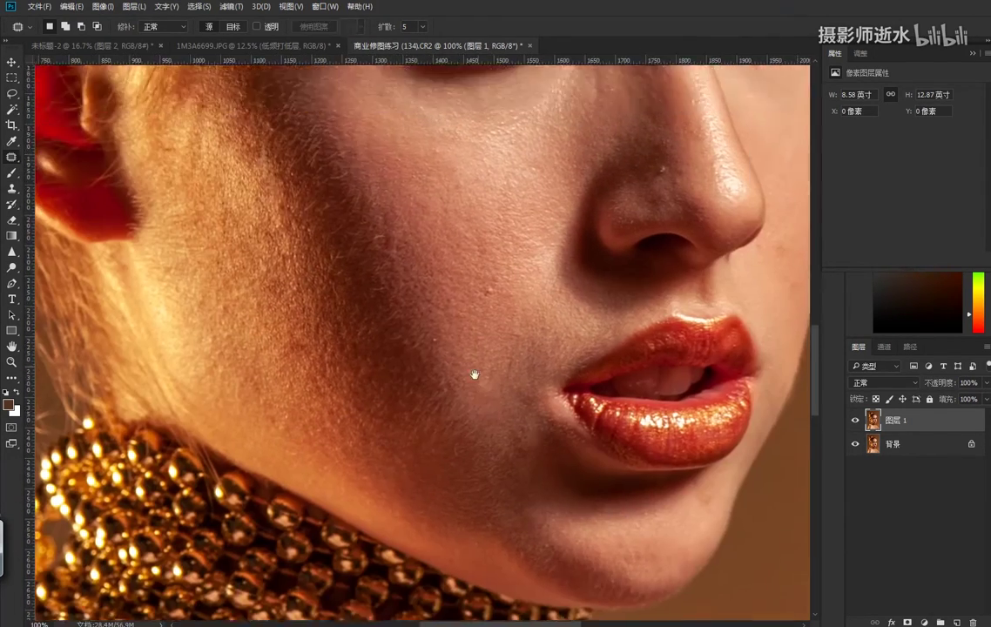
- Patch away the small blemish at the woman's temple with the Patch tool
scroll(475, 376, "up", 6)
left_click_drag(277, 209, 277, 283)
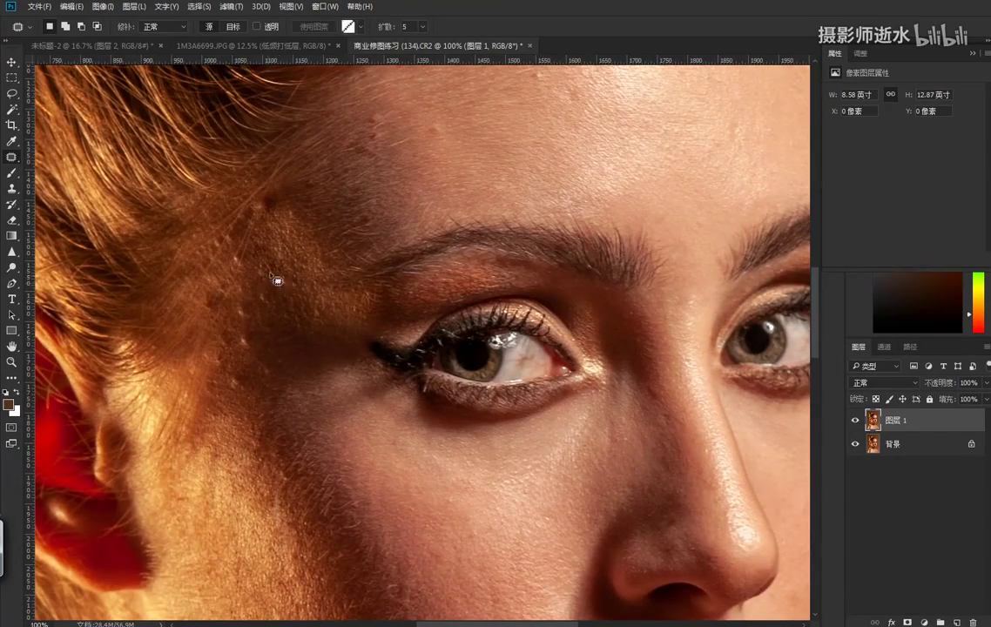
key("ctrl+d")
key("shift+j")
scroll(239, 293, "up", 2)
scroll(230, 373, "up", 2)
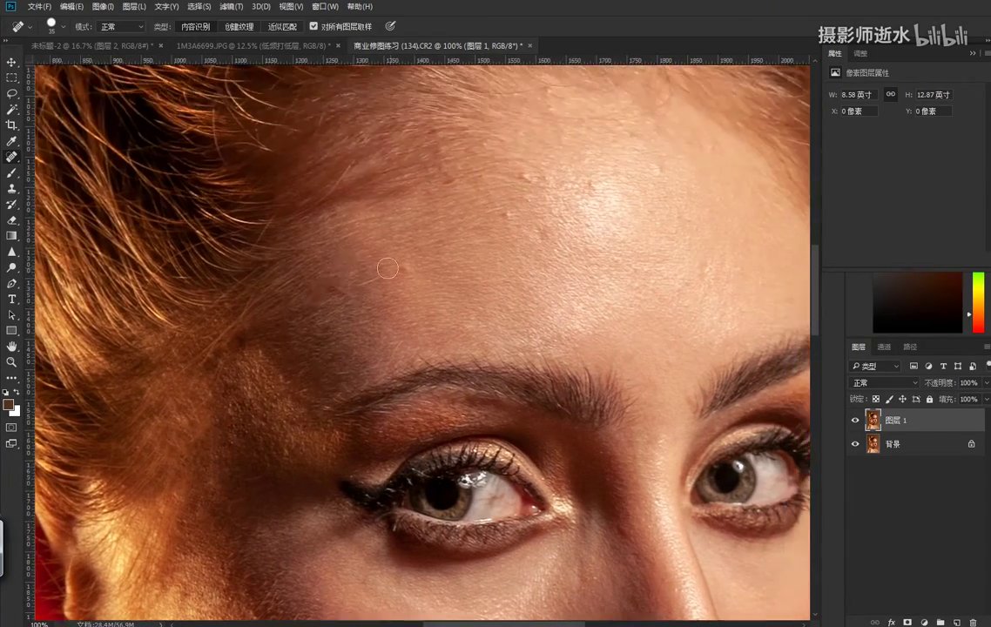
scroll(409, 294, "down", 4)
scroll(409, 294, "right", 5)
key("shift+j")
key("ctrl+minus")
key("ctrl+minus")
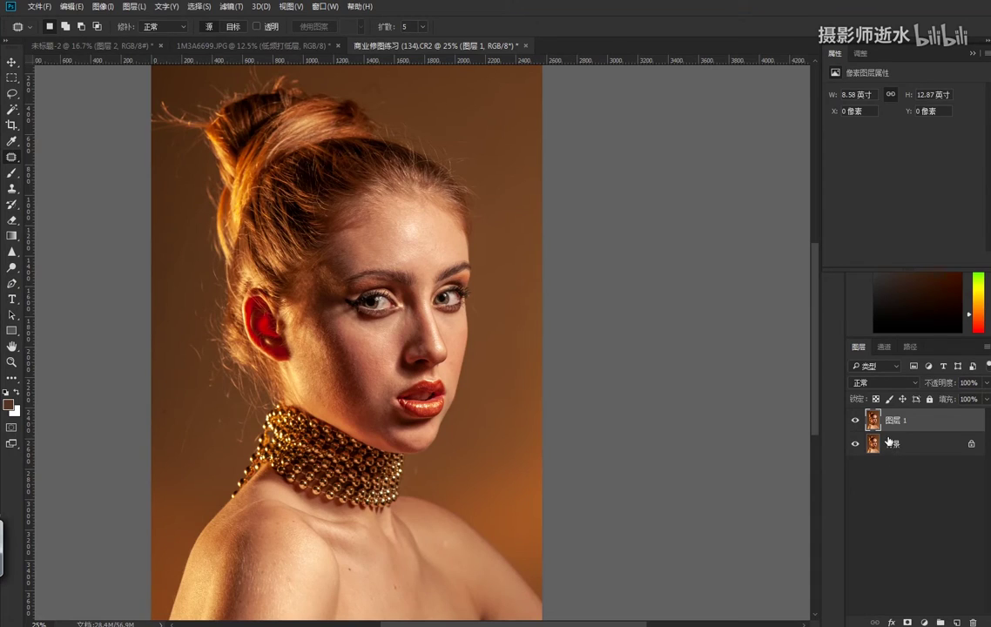
- Duplicate the portrait layer, hide the copy, and rename 图层 1 to 低频
key("ctrl+j")
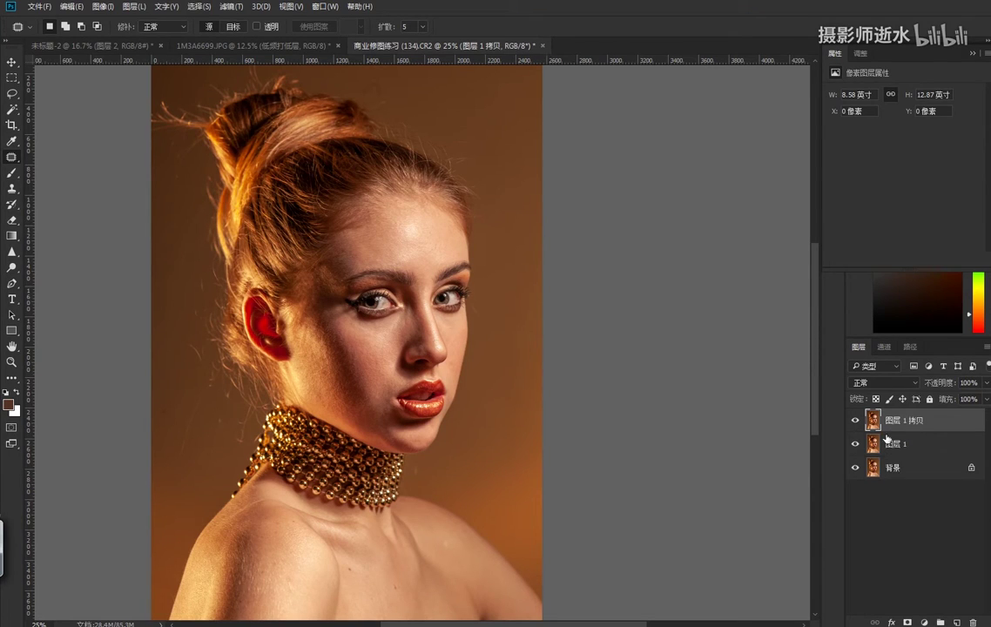
left_click(856, 421)
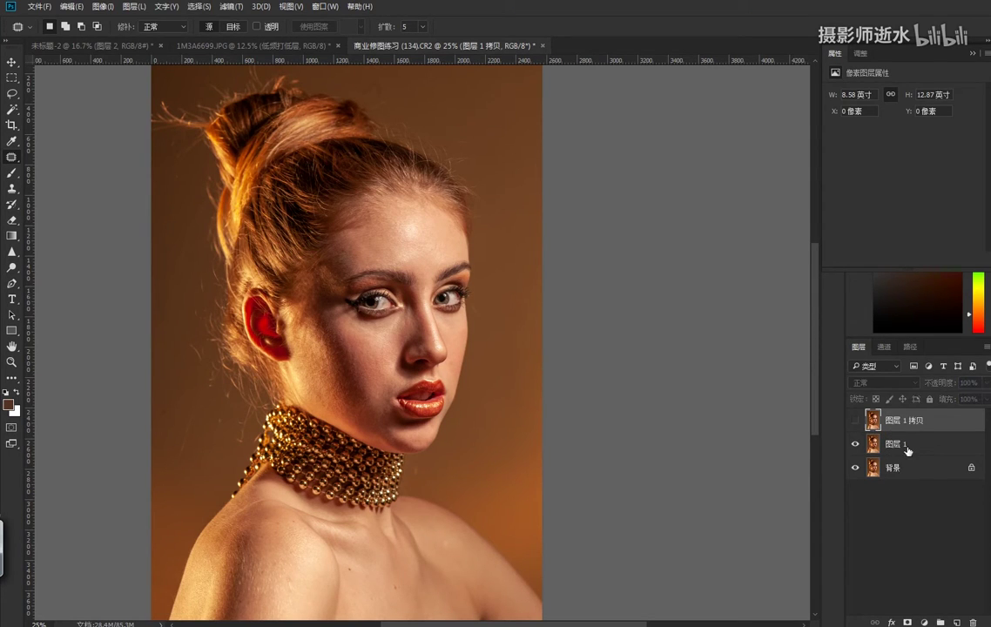
double_click(895, 445)
key("BackSpace")
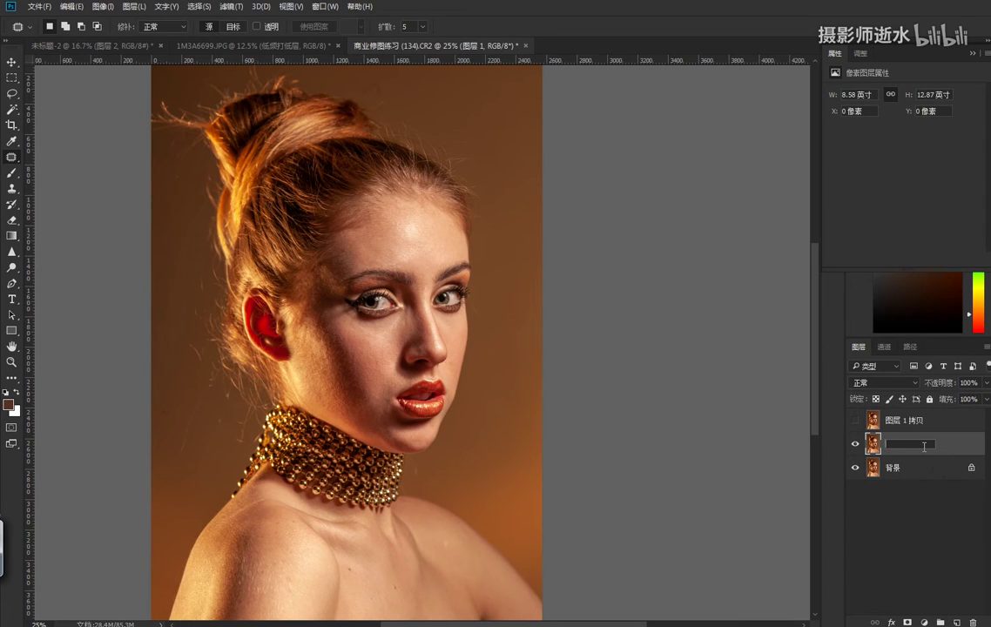
type("低频")
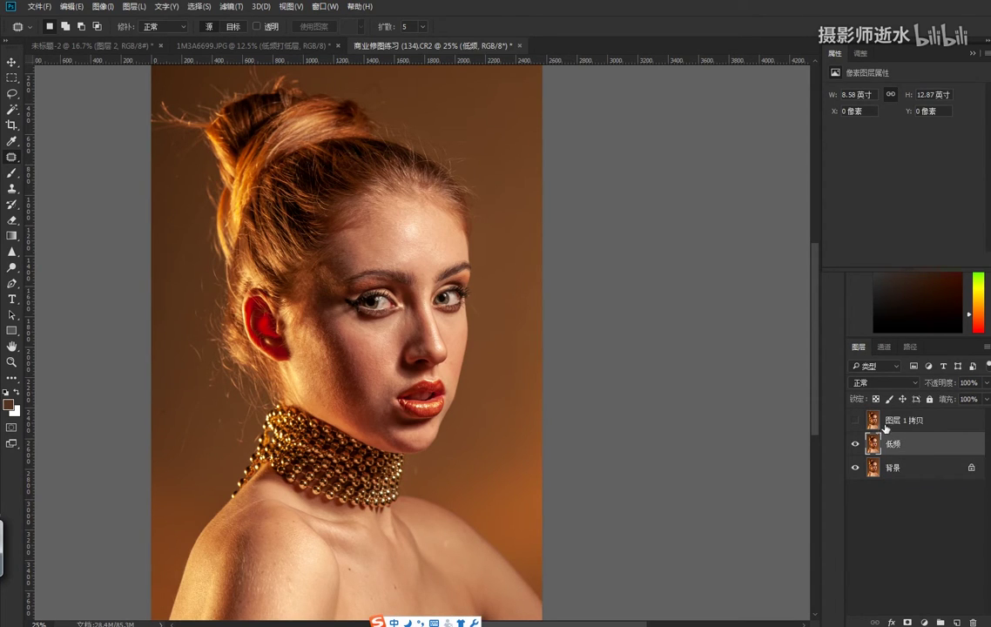
- Rename the hidden top copy to 高频, then select the 低频 layer
double_click(904, 422)
type("gaop")
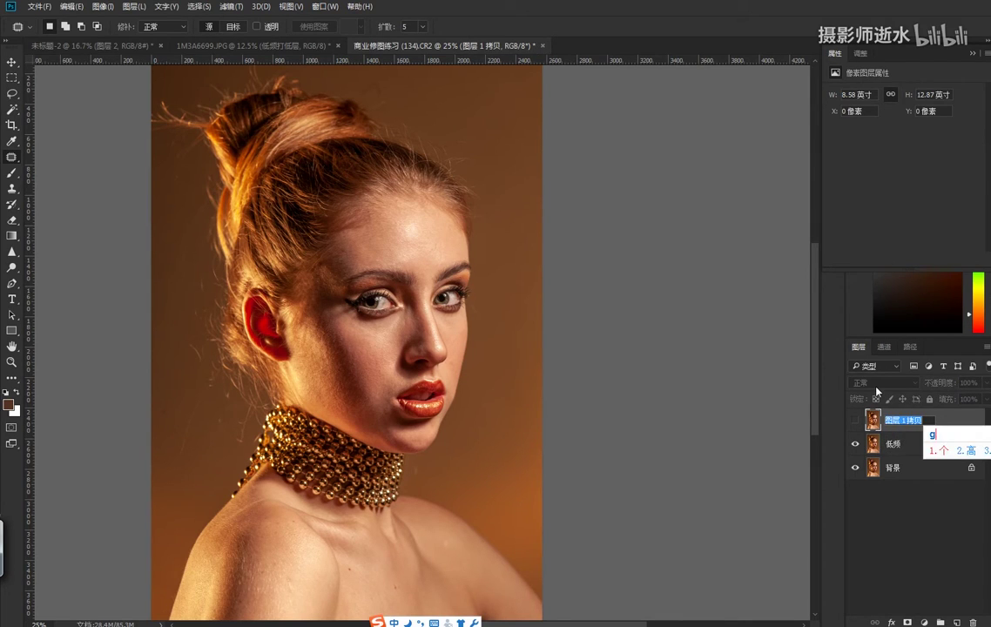
key("space")
key("Return")
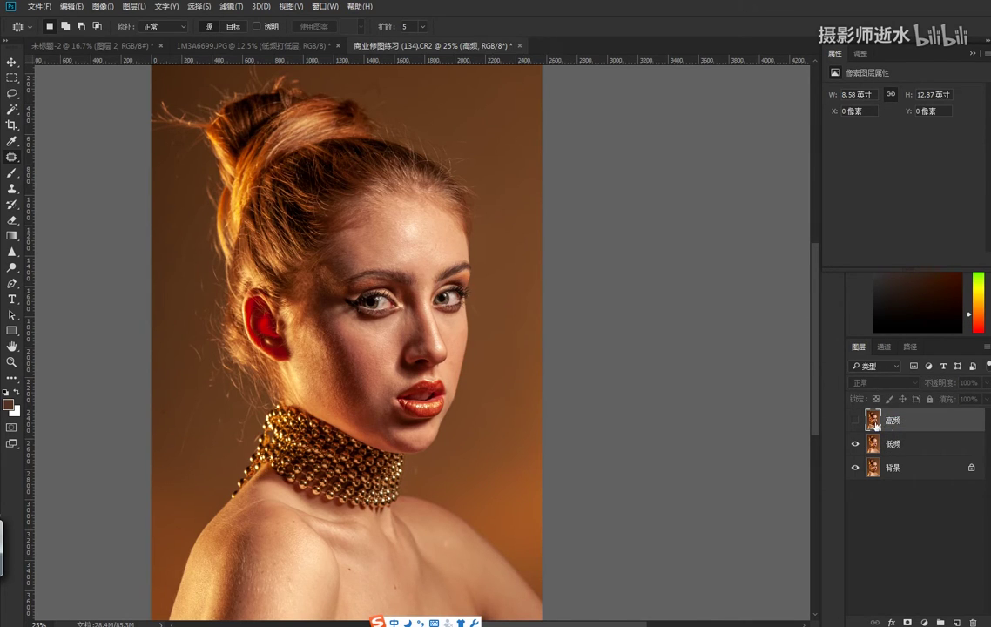
left_click(860, 432)
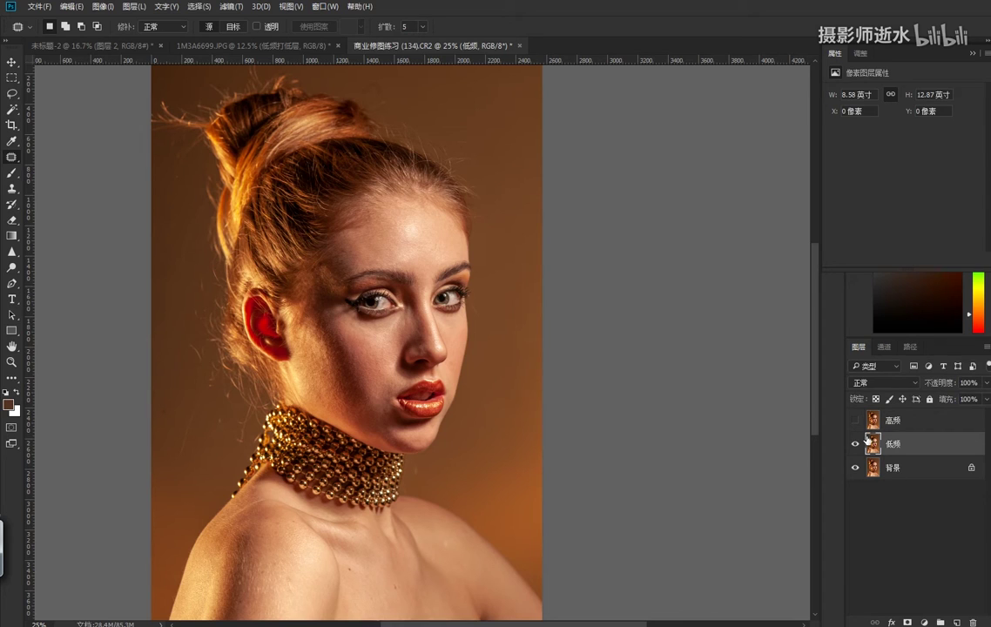
- Give 低频 a 6-pixel Gaussian blur, then show and select the 高频 layer
left_click(229, 7)
mouse_move(236, 165)
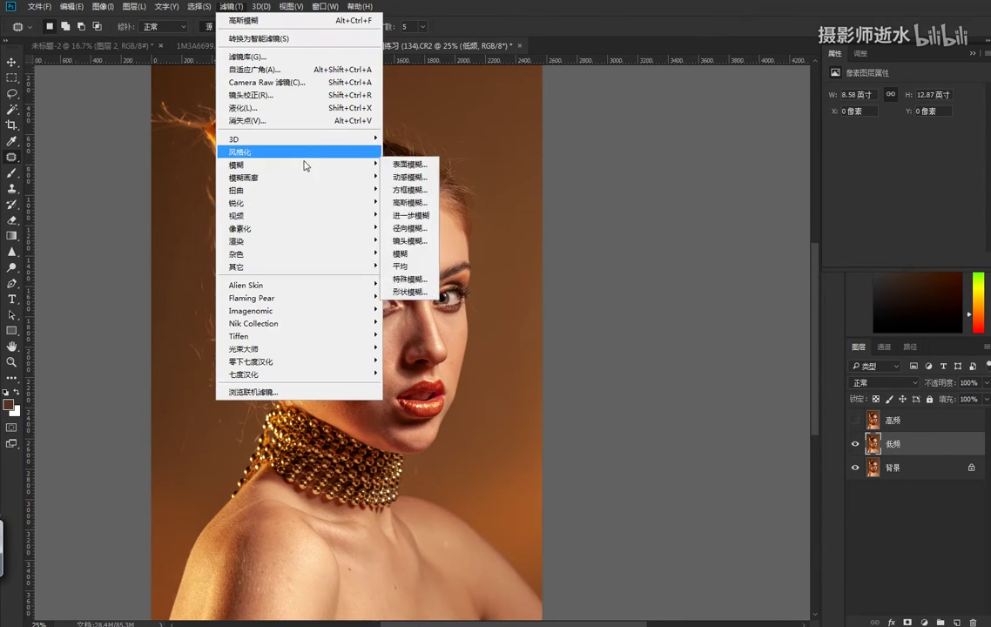
left_click(409, 202)
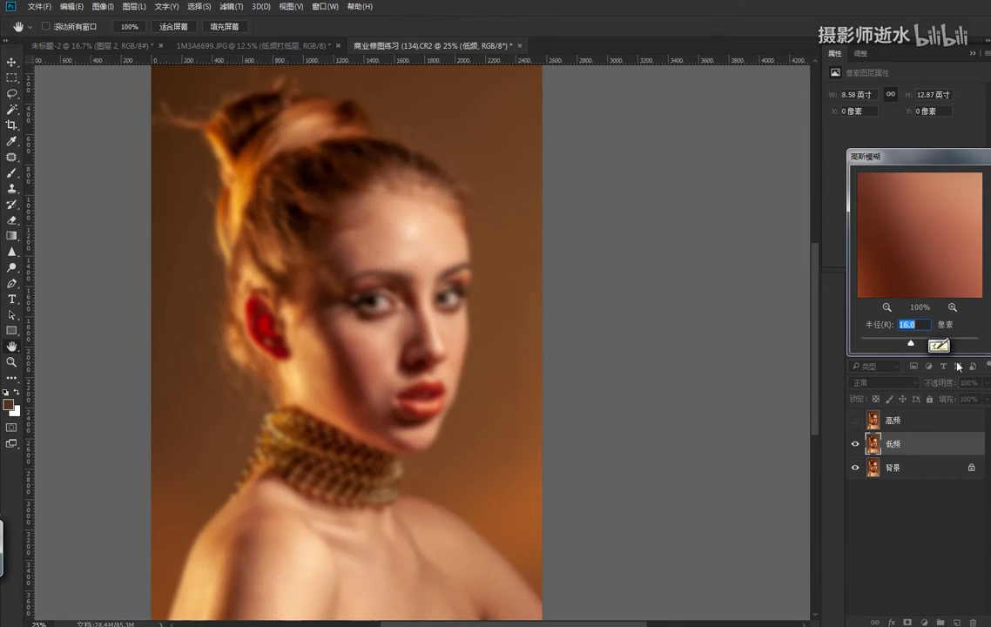
type("3")
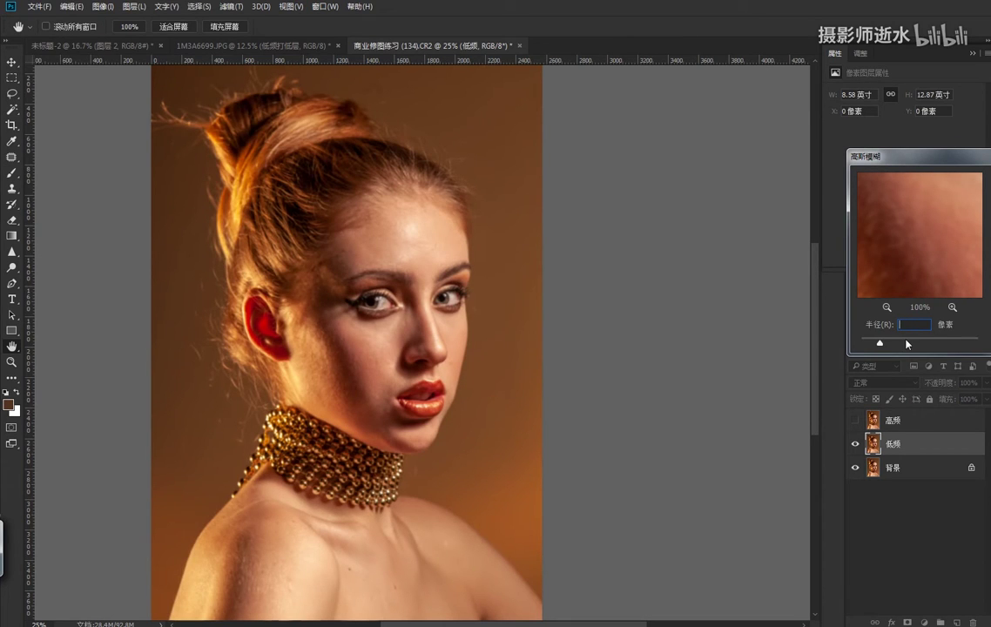
type("6")
type("9")
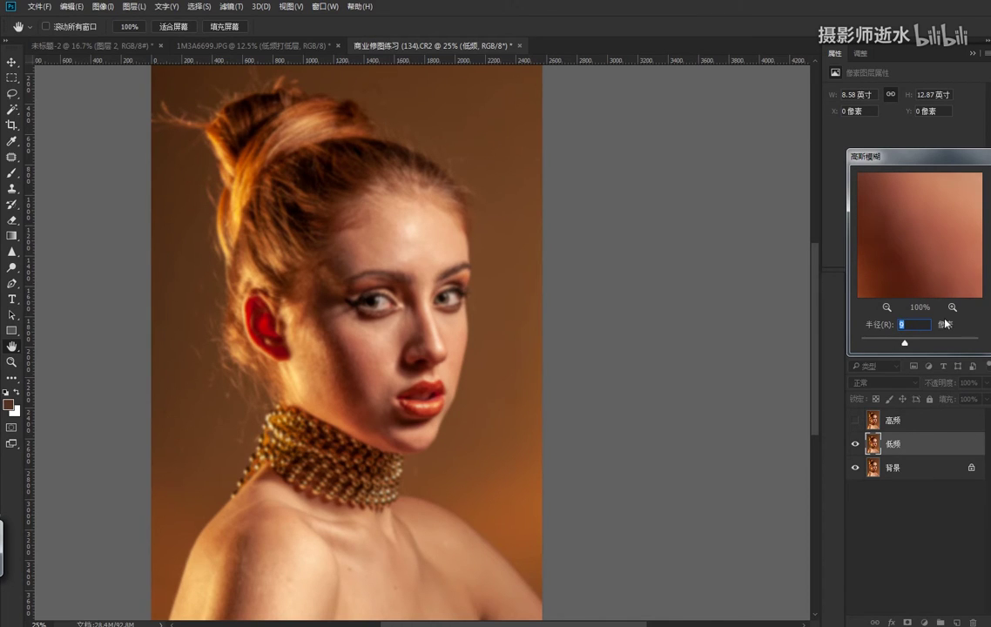
type("6")
key("Return")
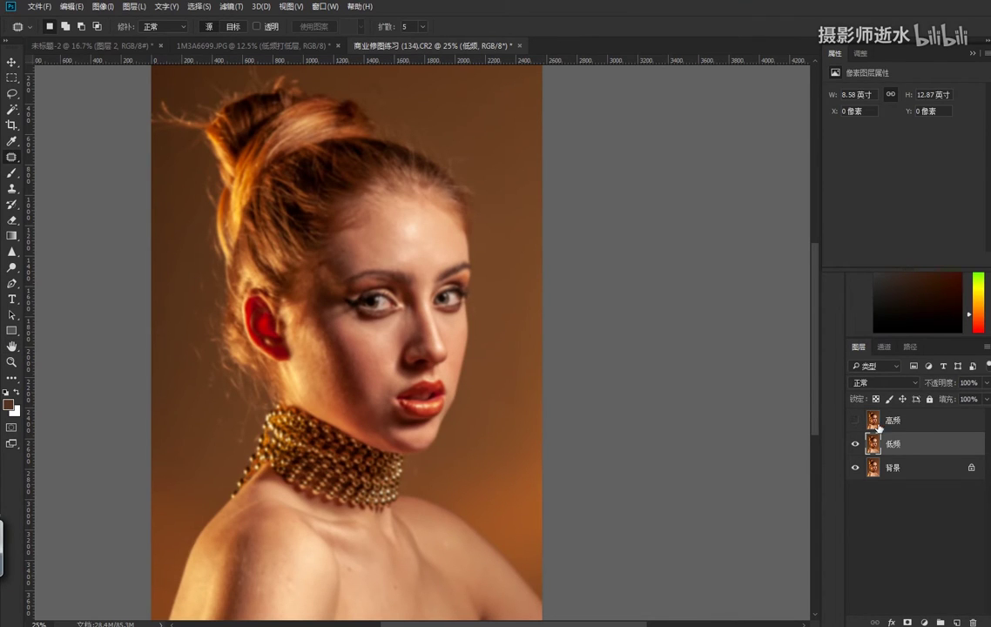
left_click(855, 419)
left_click(893, 424)
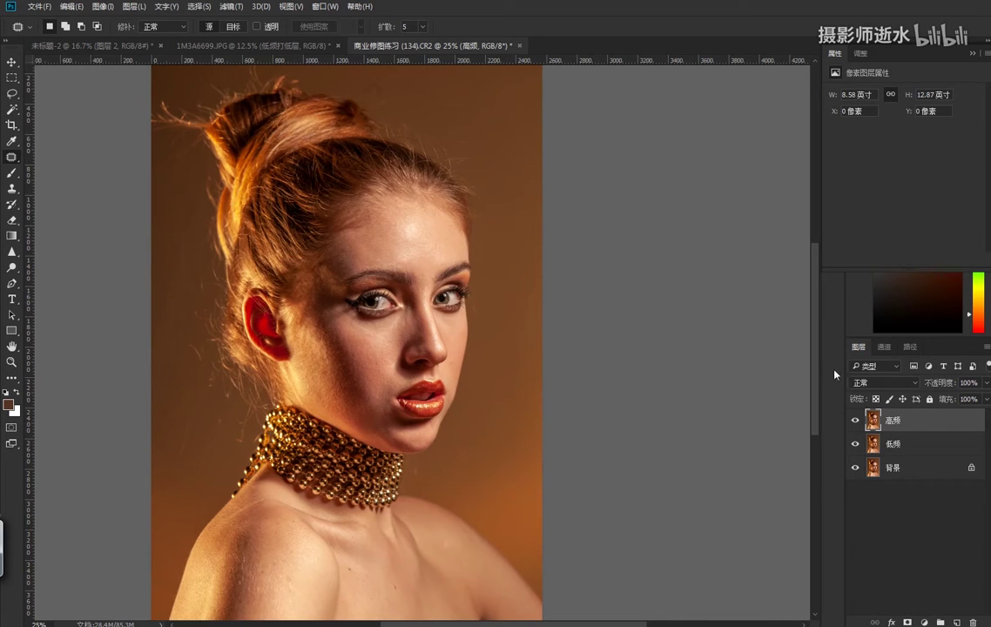
- In Apply Image on 高频, set the source layer to 低频
left_click(103, 9)
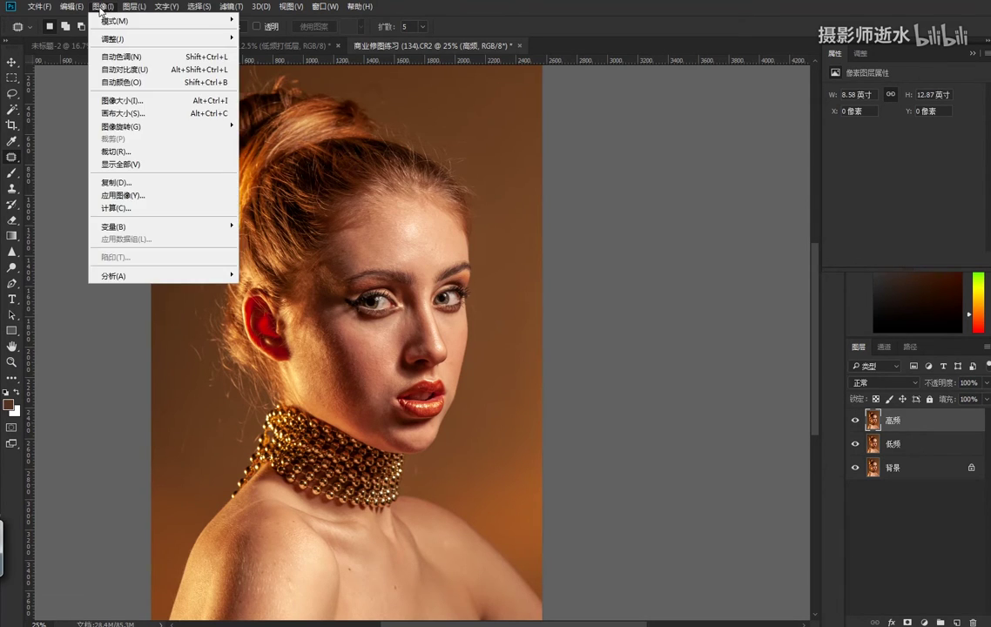
left_click(122, 195)
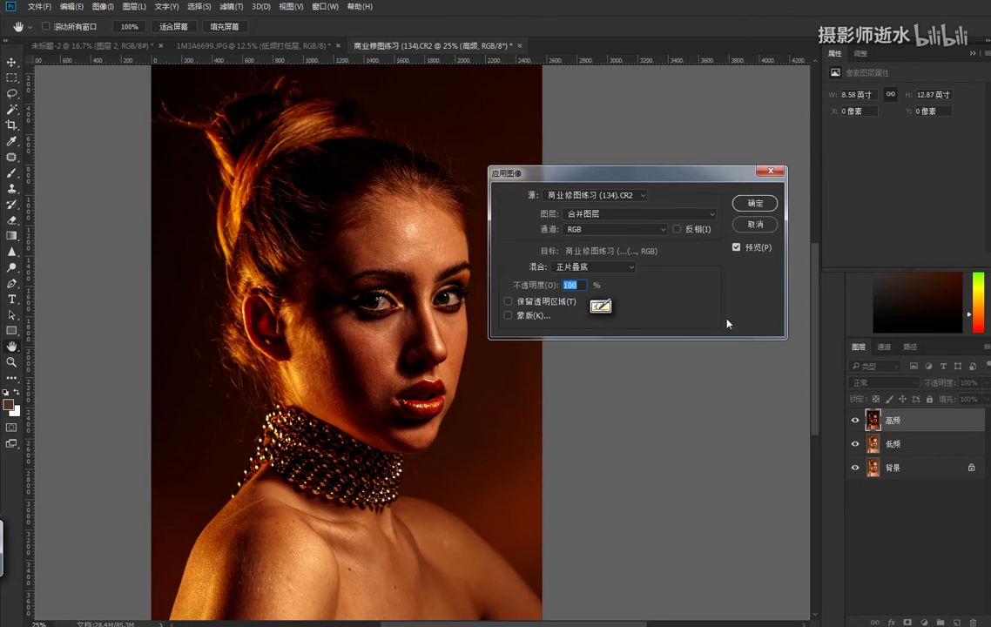
left_click(614, 217)
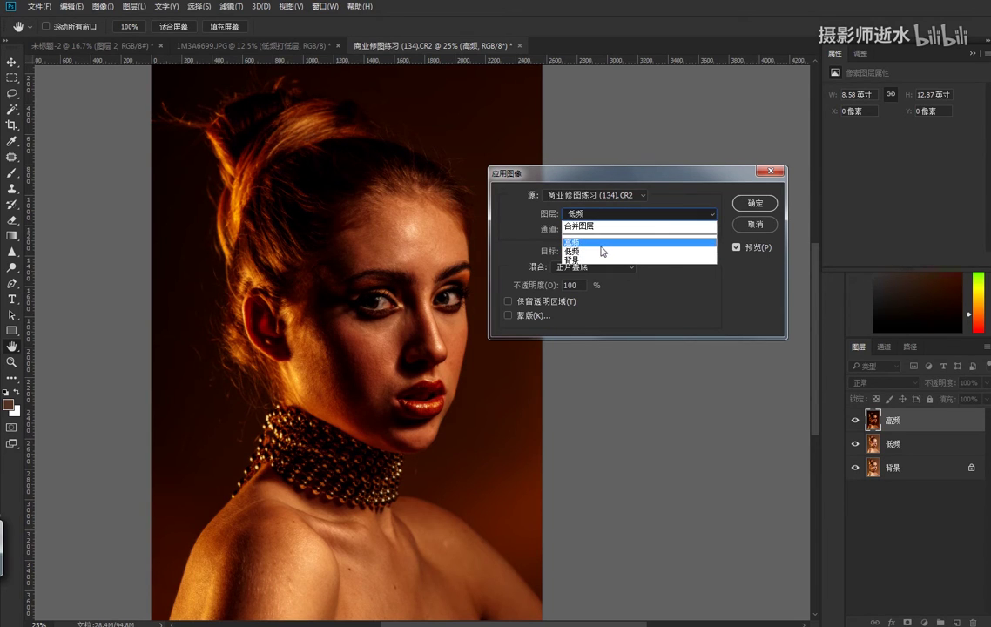
left_click(602, 251)
left_click(607, 219)
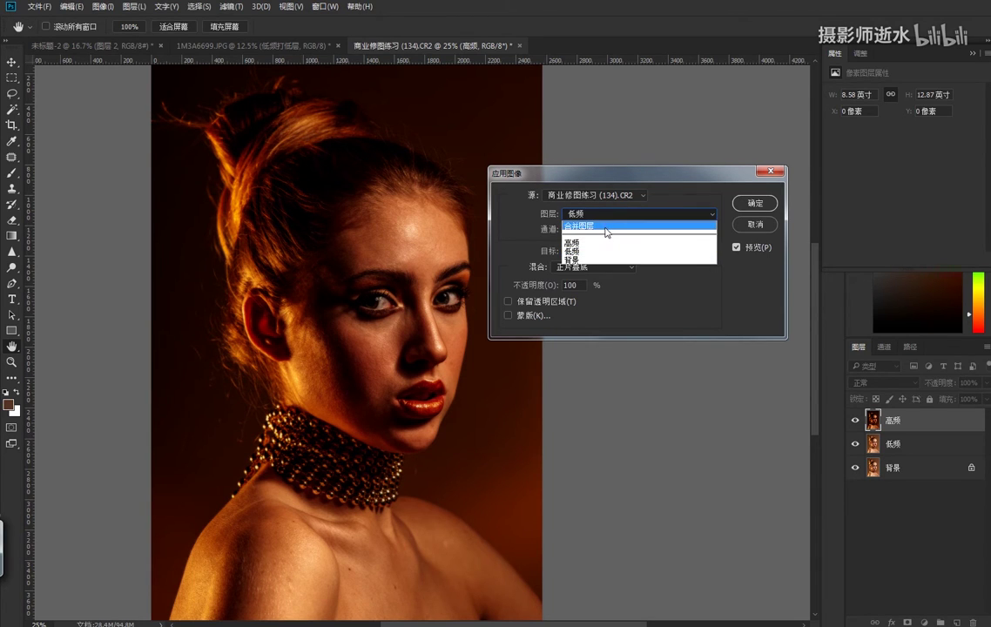
left_click(607, 227)
left_click(604, 214)
left_click(599, 251)
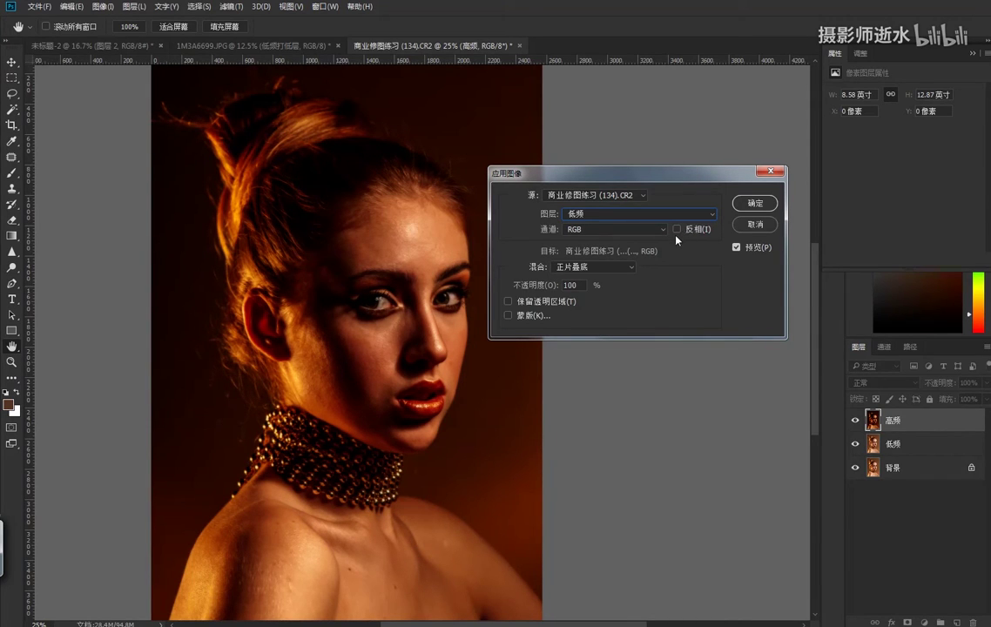
scroll(609, 270, "down", 10)
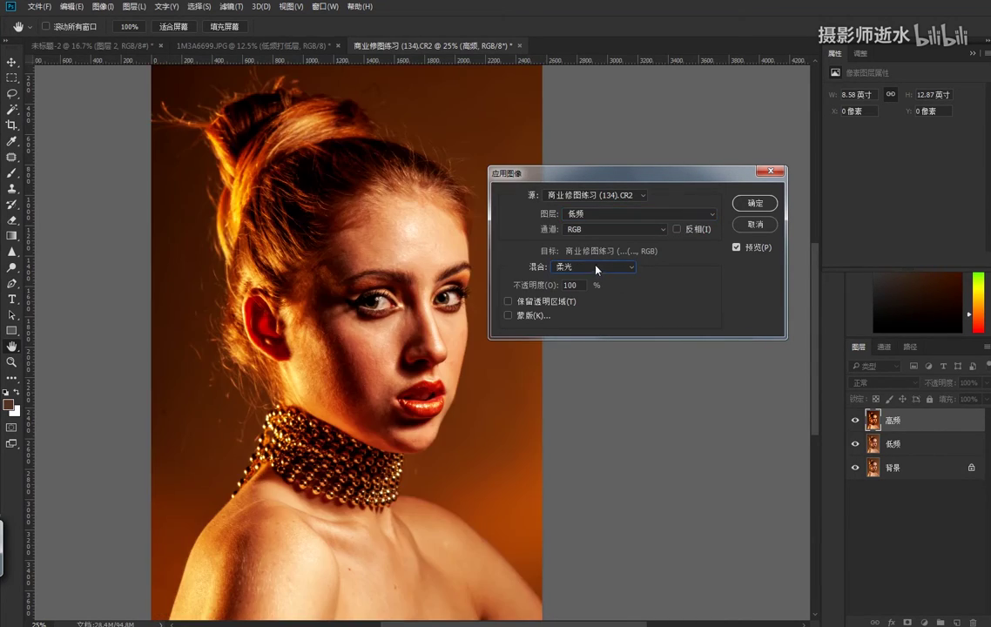
- Set Apply Image blending to Subtract with scale 2 and offset 128
left_click(598, 268)
left_click(574, 475)
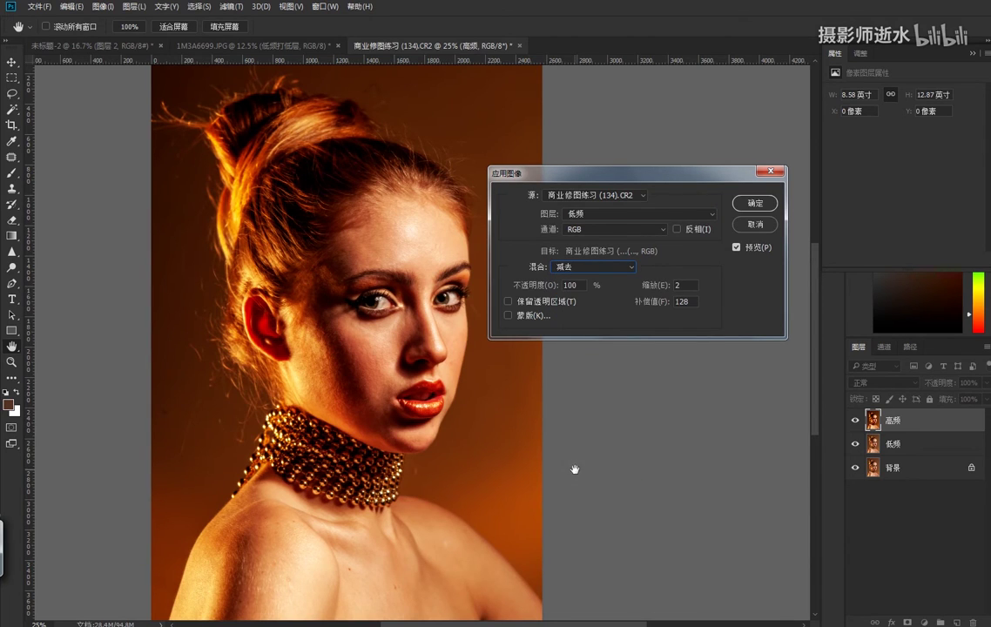
double_click(685, 286)
double_click(682, 302)
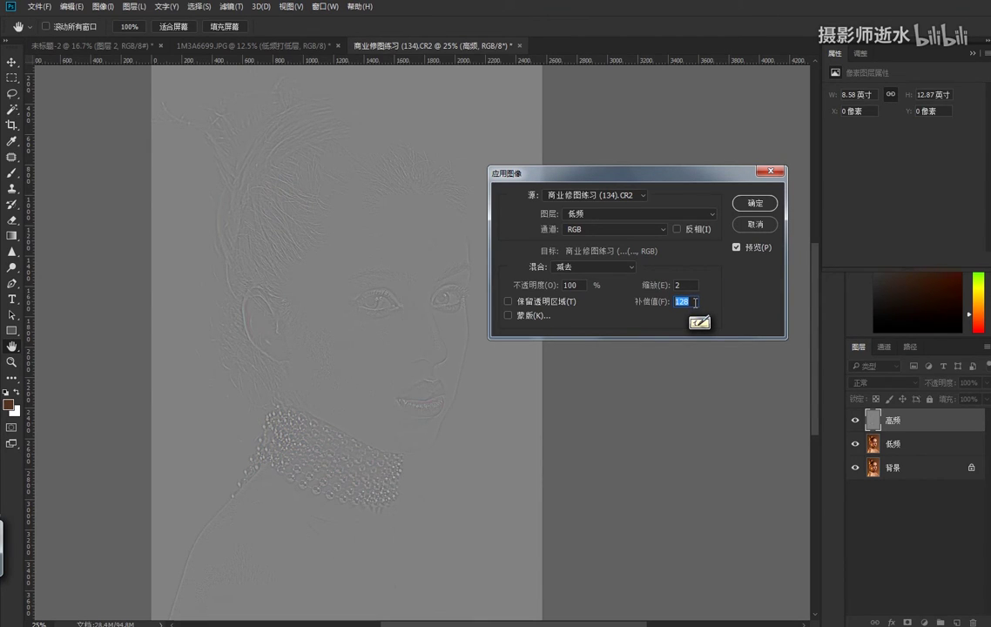
- Confirm Apply Image, set 高频 to Linear Light, and group it with 低频 into 组 1
left_click(754, 203)
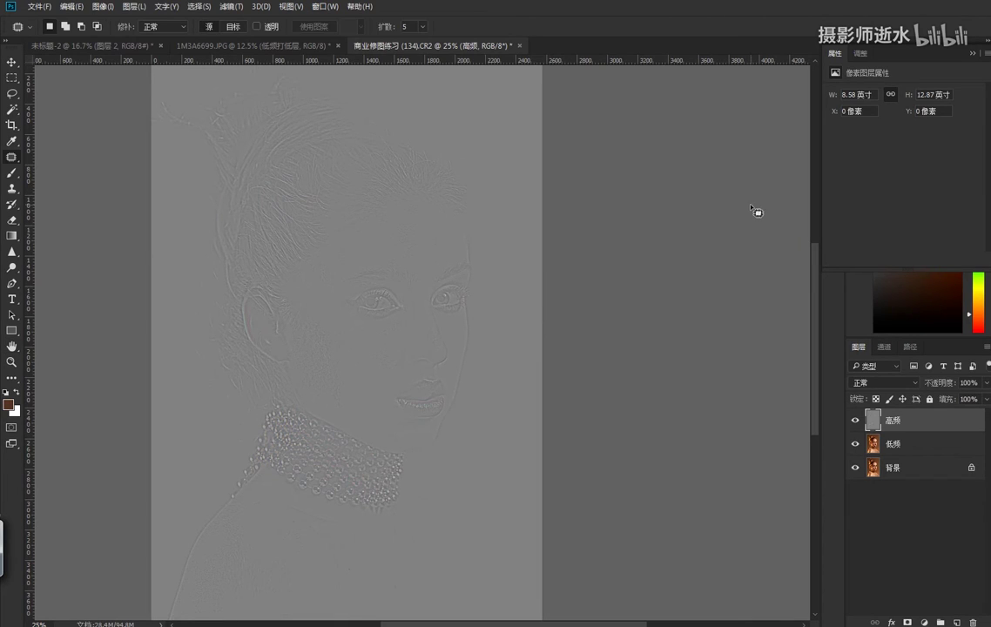
left_click(888, 385)
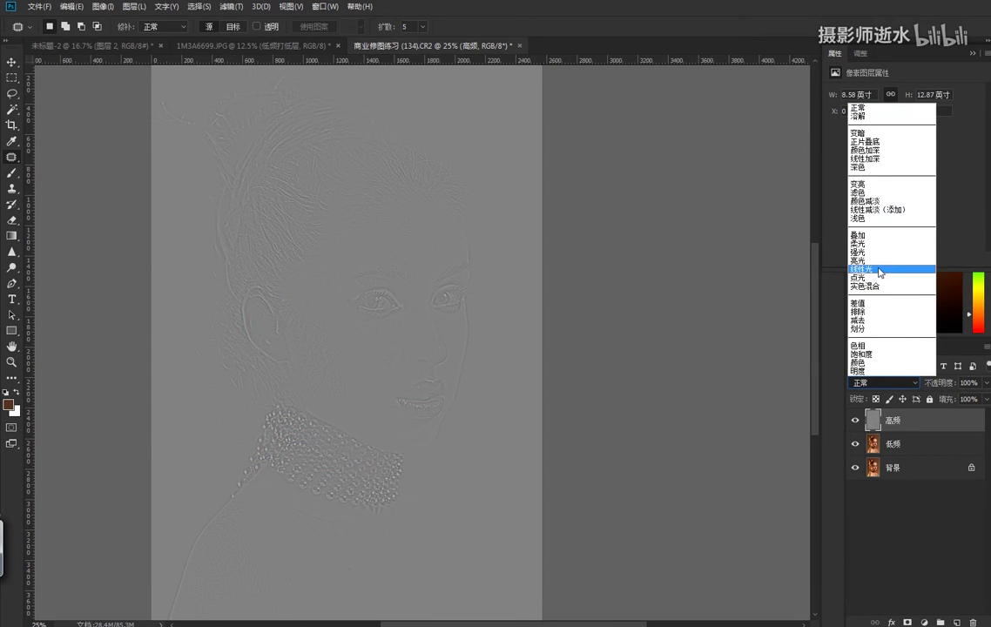
left_click(875, 269)
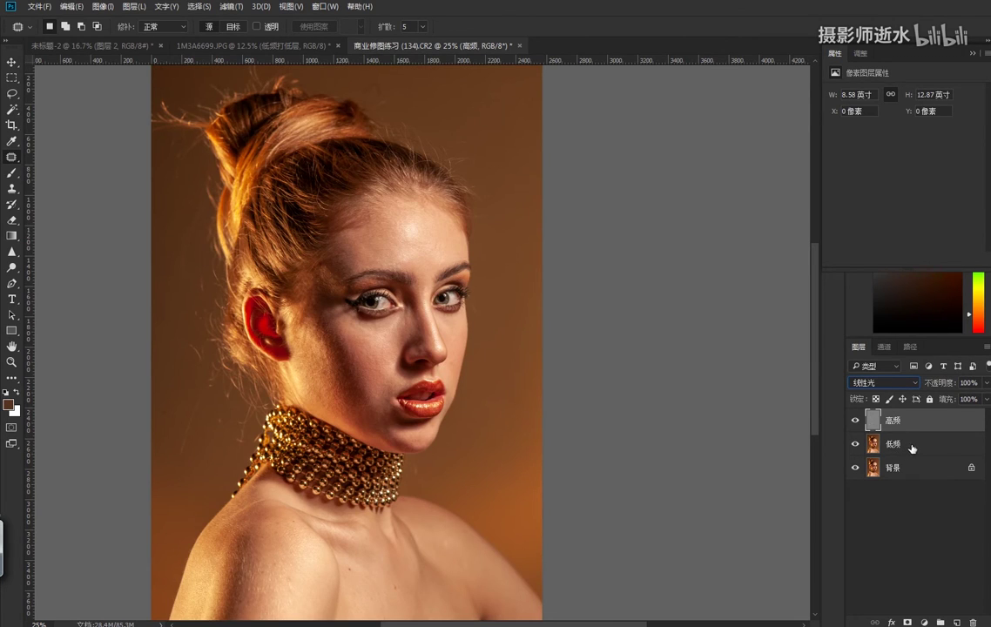
left_click(915, 445, "shift")
left_click(939, 621)
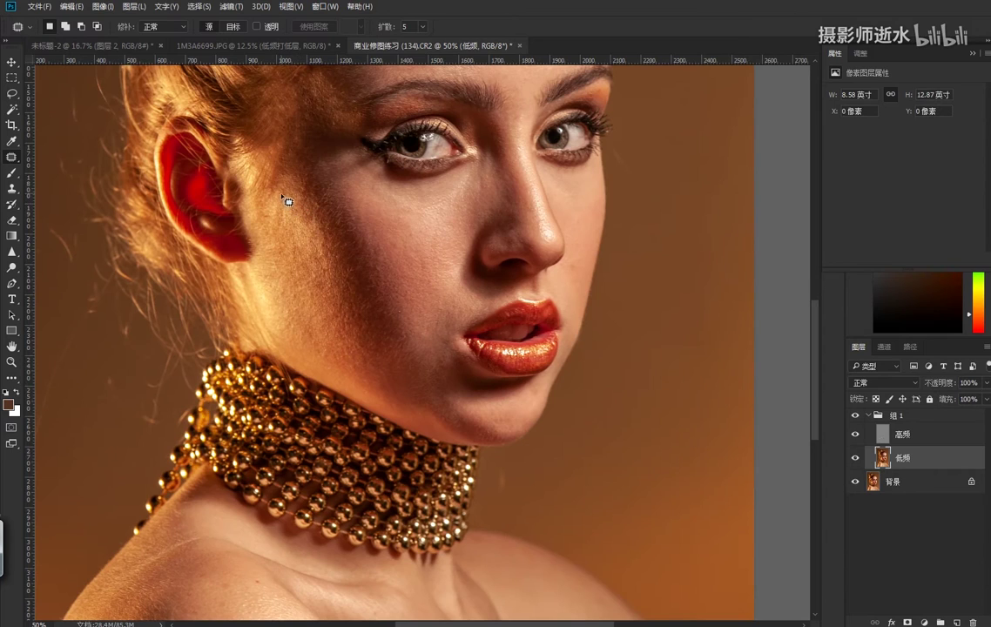
- Lasso-select the cheeks, under-eye areas and nose bridge on 低频
mouse_move(280, 193)
left_mouse_down()
mouse_move(261, 279)
mouse_move(363, 381)
left_mouse_up()
mouse_move(363, 381)
left_mouse_down()
mouse_move(274, 206)
mouse_move(426, 281)
left_mouse_up()
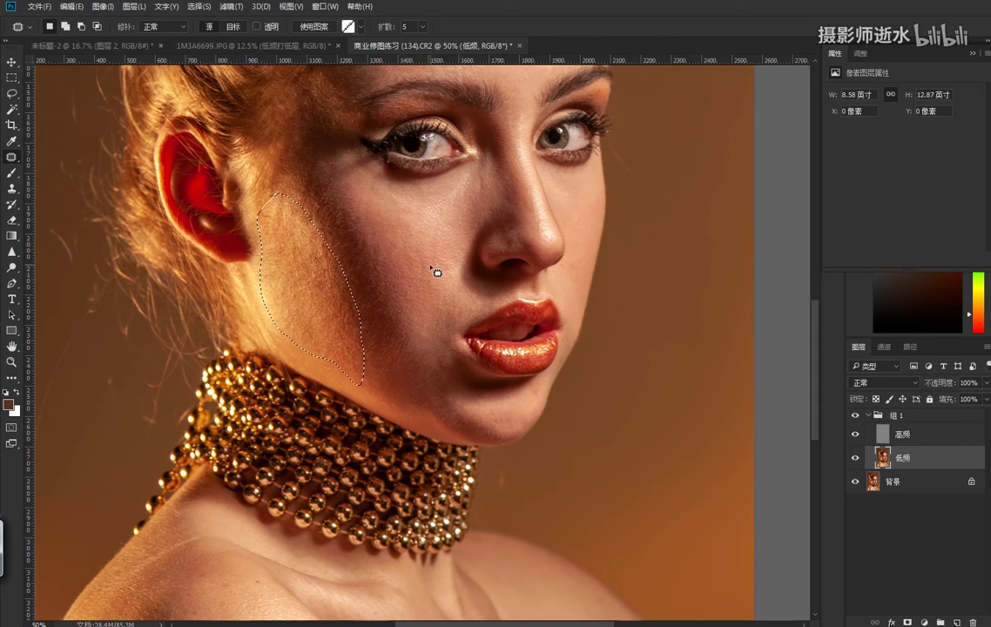
key("l")
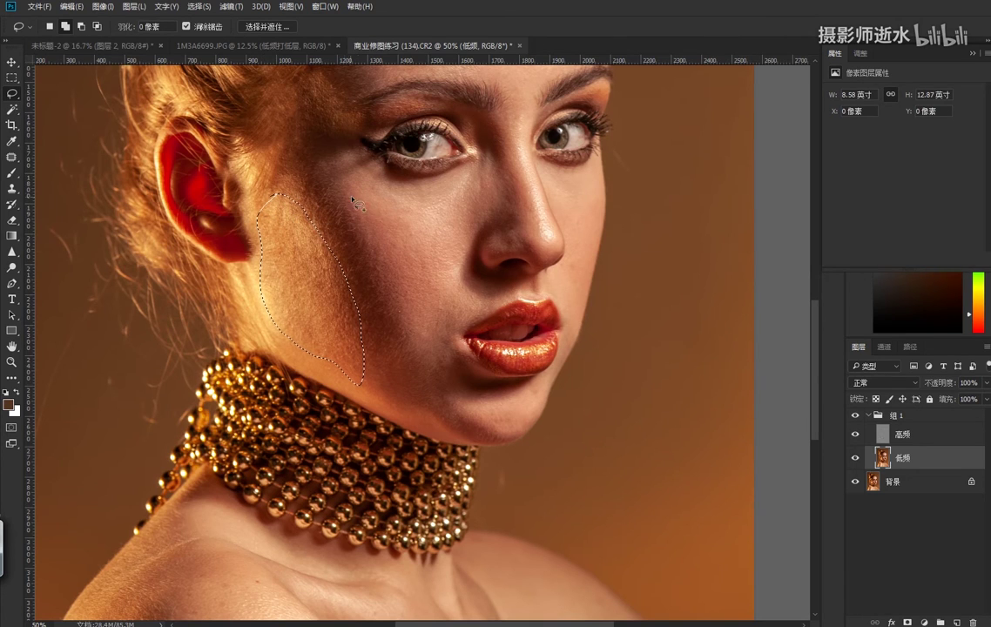
mouse_move(344, 193)
left_mouse_down()
mouse_move(421, 286)
mouse_move(345, 193)
left_mouse_up()
left_click_drag(557, 181, 555, 167)
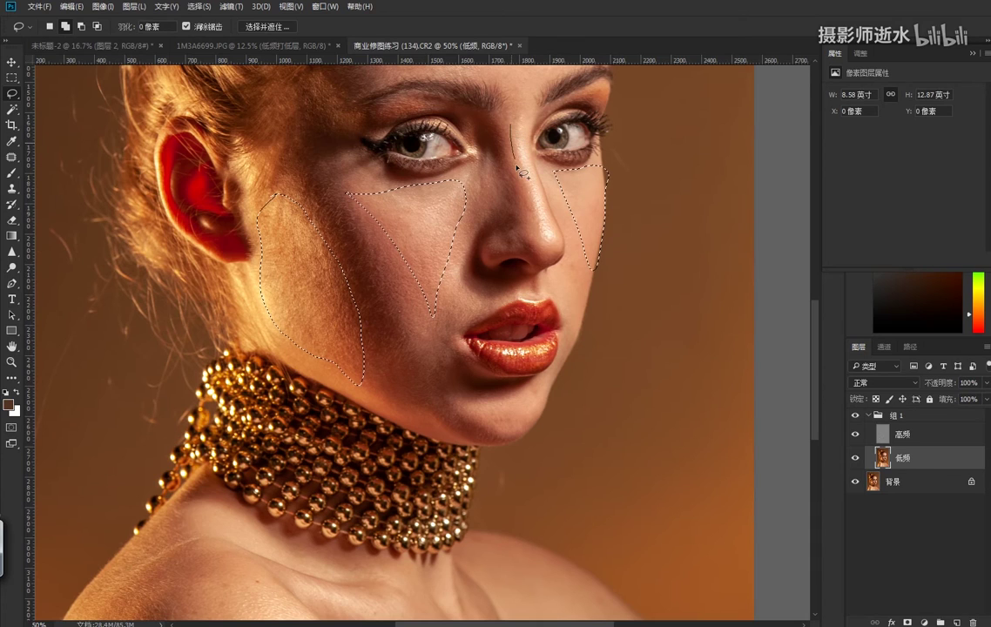
mouse_move(510, 122)
left_mouse_down()
mouse_move(553, 248)
mouse_move(516, 122)
left_mouse_up()
mouse_move(315, 189)
left_mouse_down()
mouse_move(329, 167)
mouse_move(305, 122)
left_mouse_up()
- Add the jawline, chin and forehead skin to the lasso selection
left_click_drag(415, 383, 492, 431)
left_click_drag(537, 393, 534, 391)
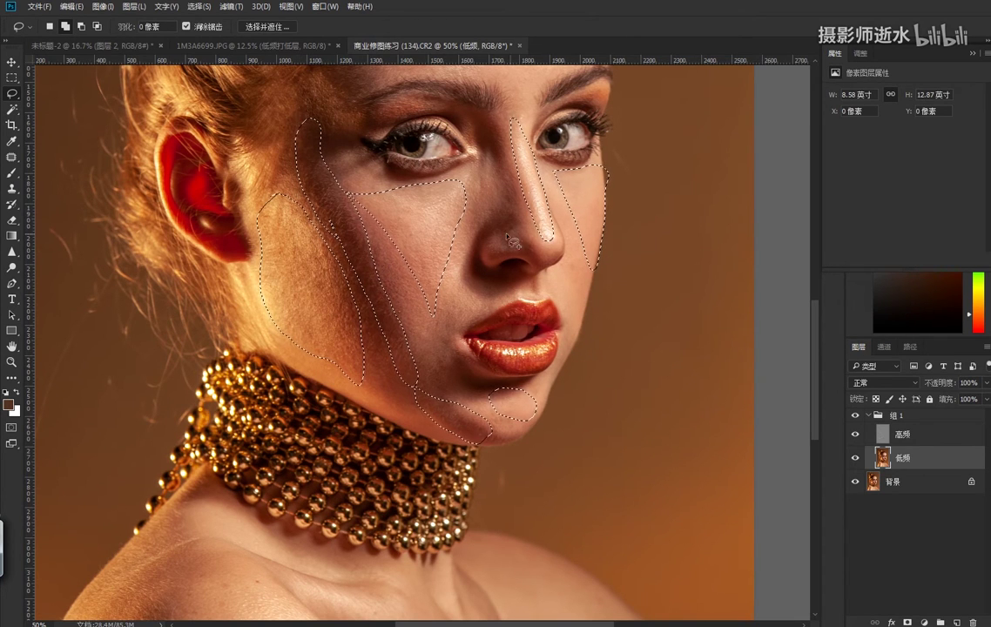
scroll(488, 239, "up", 5)
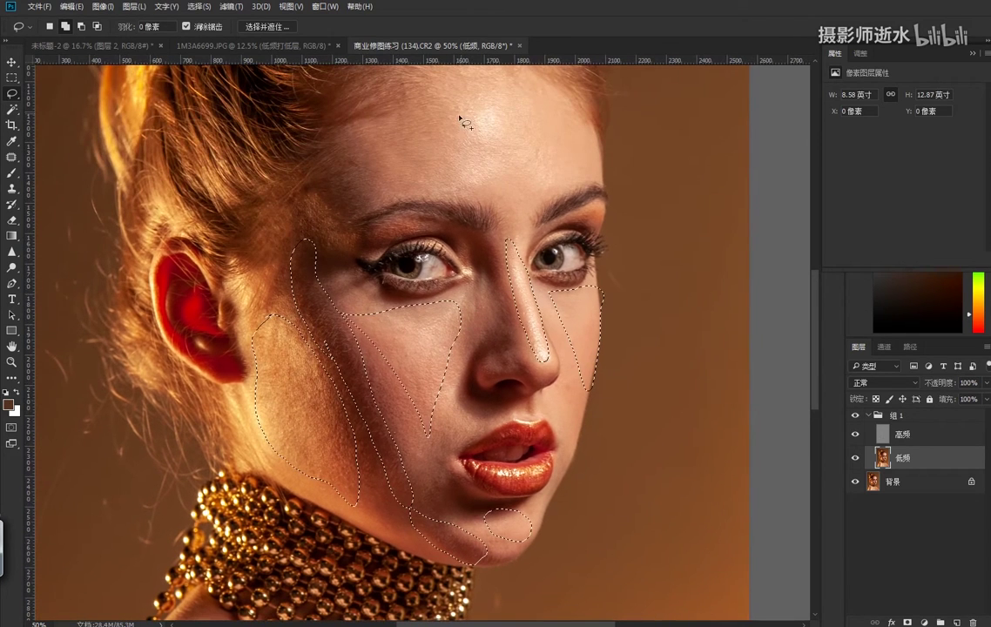
mouse_move(464, 107)
left_mouse_down()
mouse_move(424, 179)
mouse_move(431, 103)
left_mouse_up()
key("ctrl+z")
mouse_move(454, 93)
left_mouse_down()
mouse_move(348, 172)
mouse_move(453, 163)
mouse_move(542, 104)
mouse_move(457, 94)
left_mouse_up()
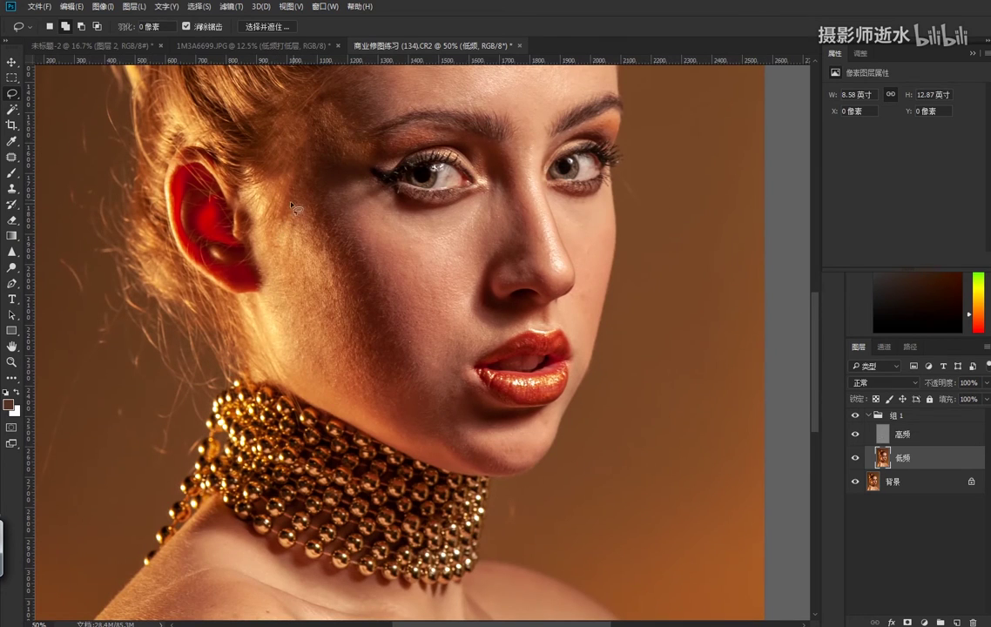
- Lasso the cheek from beside the ear down the jaw and feather it 15 pixels
left_click_drag(291, 205, 266, 268)
left_click_drag(293, 362, 382, 415)
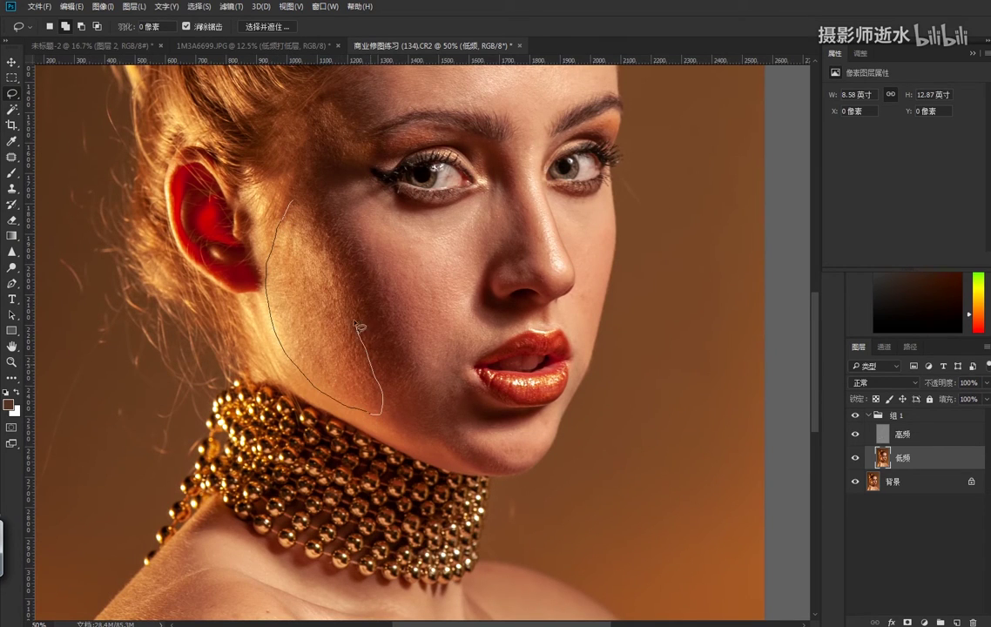
mouse_move(357, 327)
left_mouse_down()
mouse_move(327, 228)
mouse_move(287, 221)
mouse_move(288, 211)
left_mouse_up()
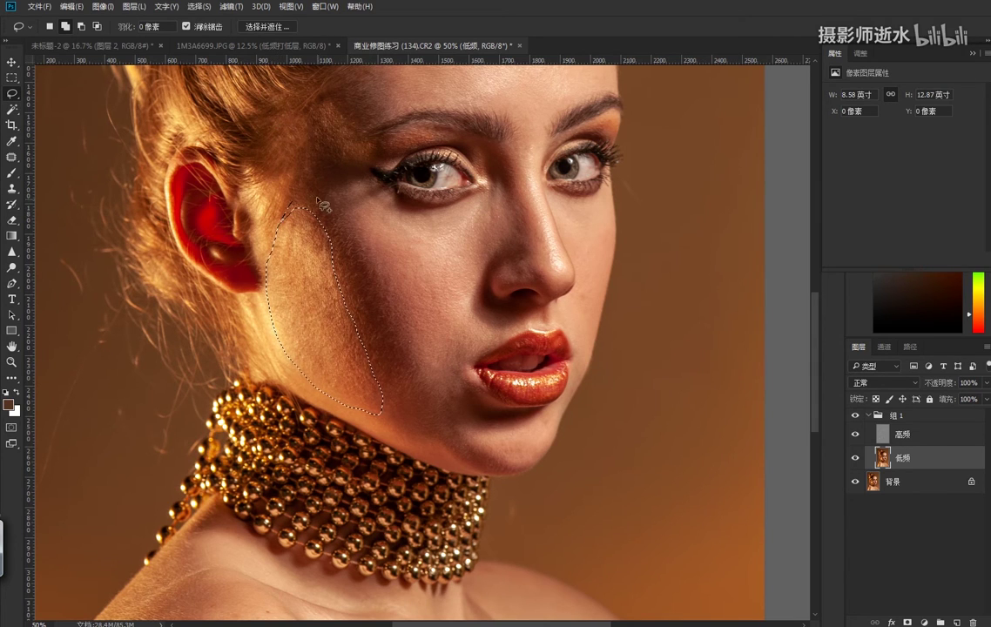
right_click(301, 240)
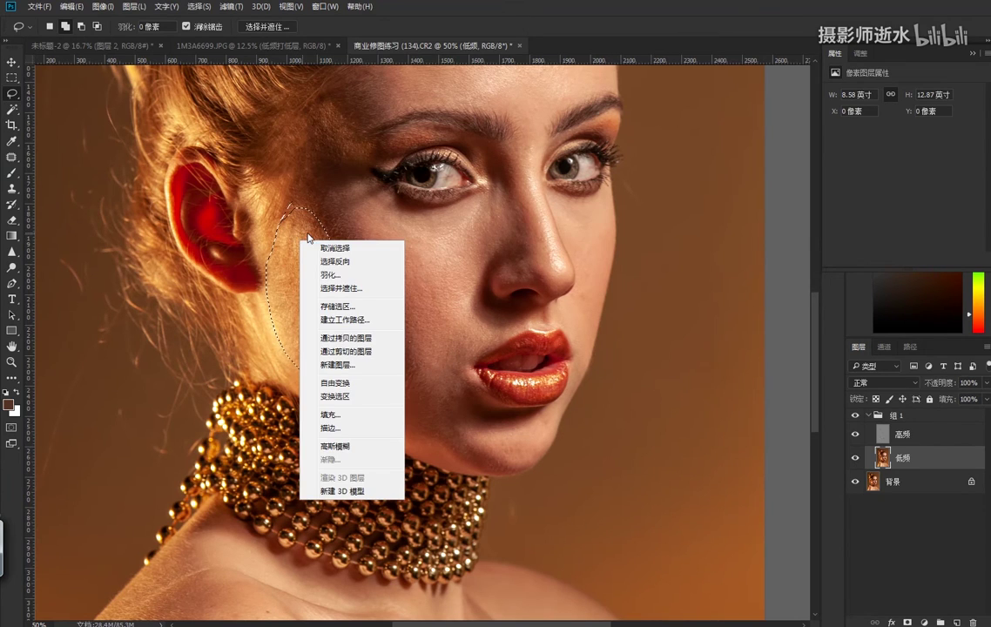
left_click(329, 272)
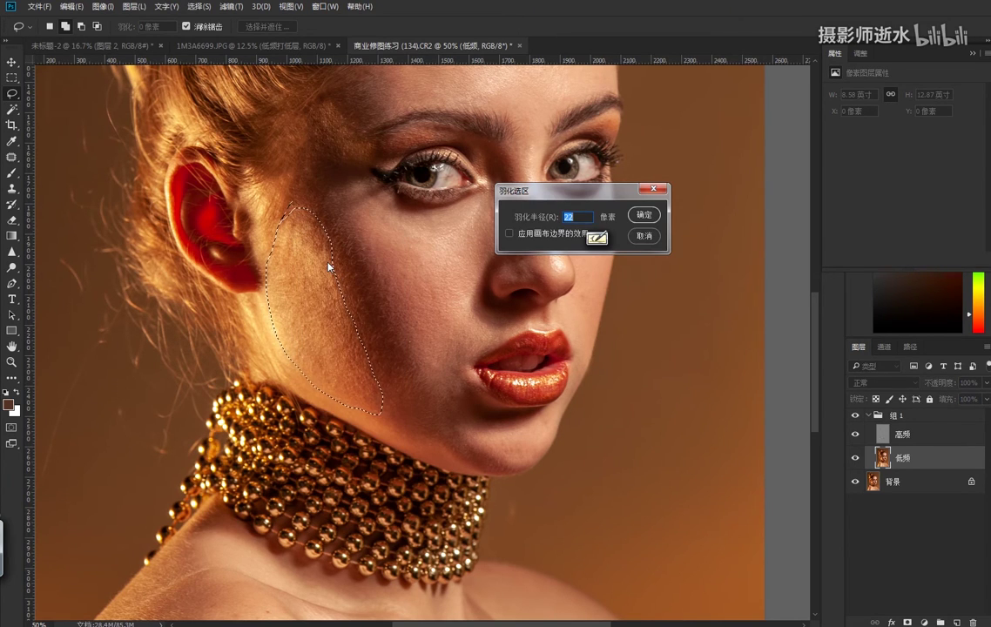
type("15")
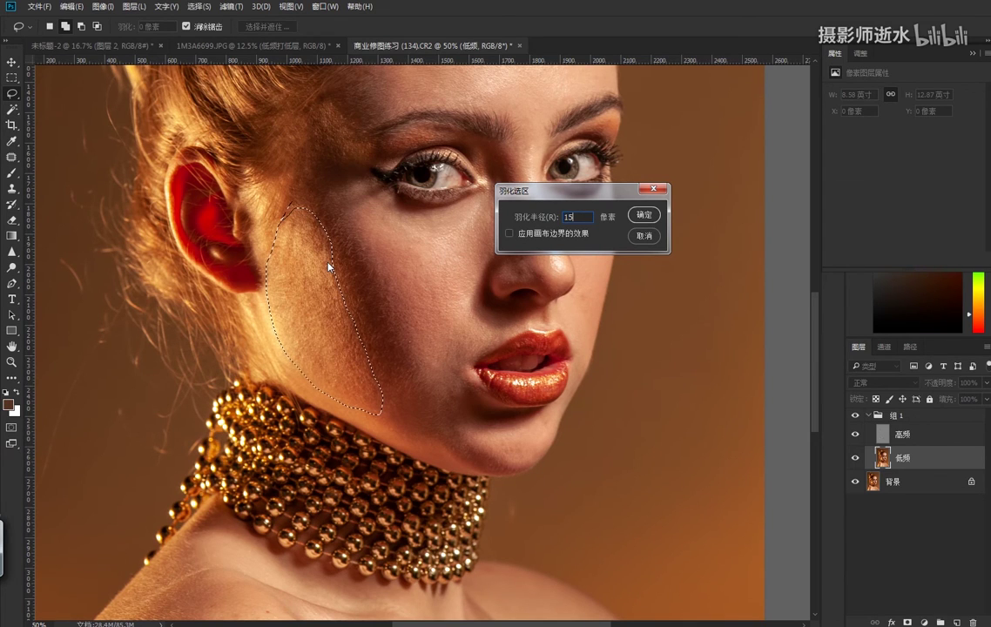
key("Return")
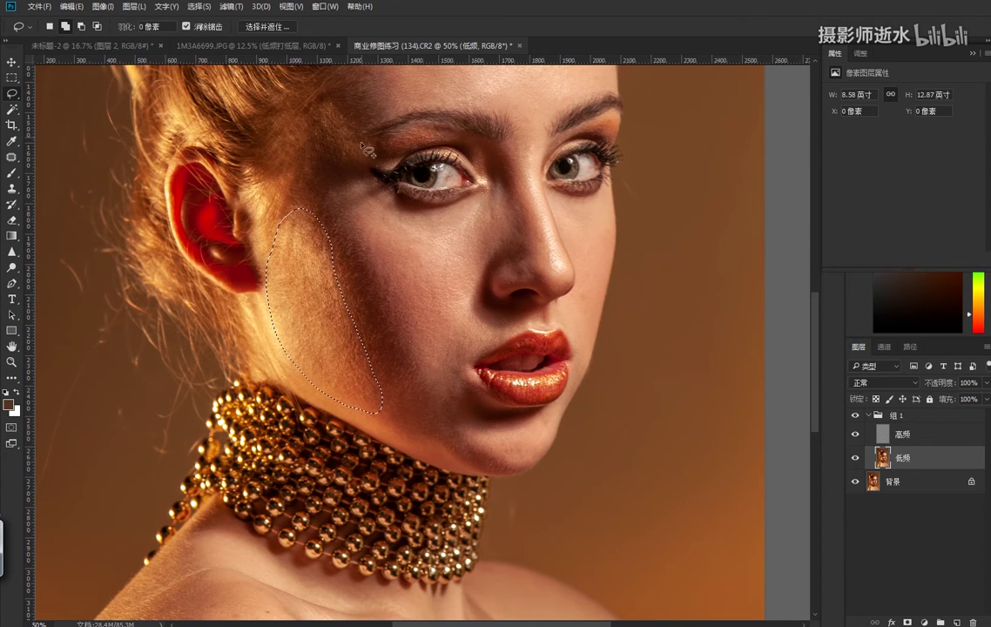
- Apply a 24-pixel Gaussian Blur to the feathered cheek selection
left_click(232, 8)
mouse_move(252, 164)
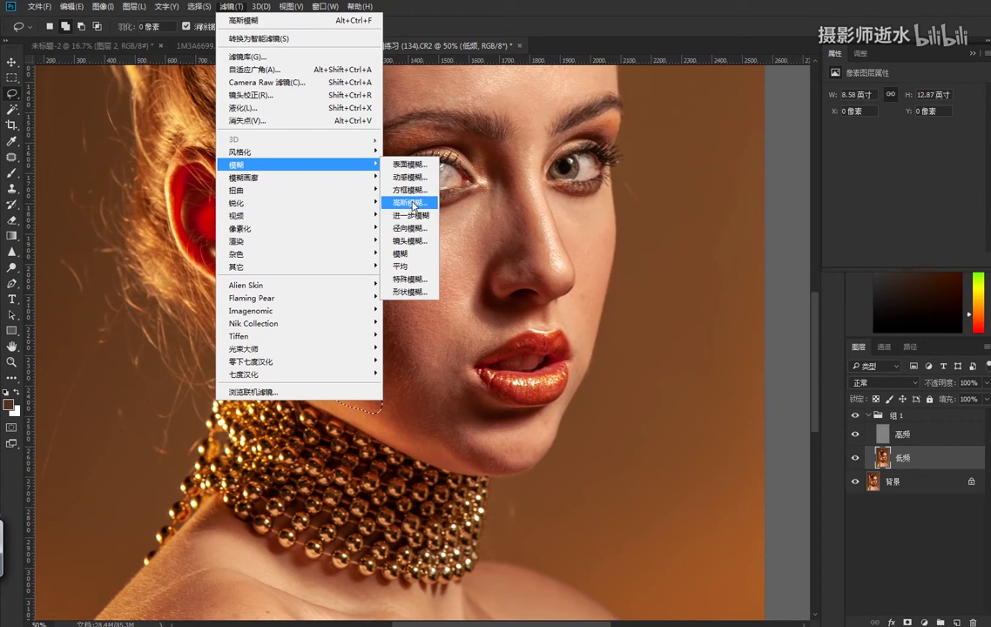
left_click(411, 203)
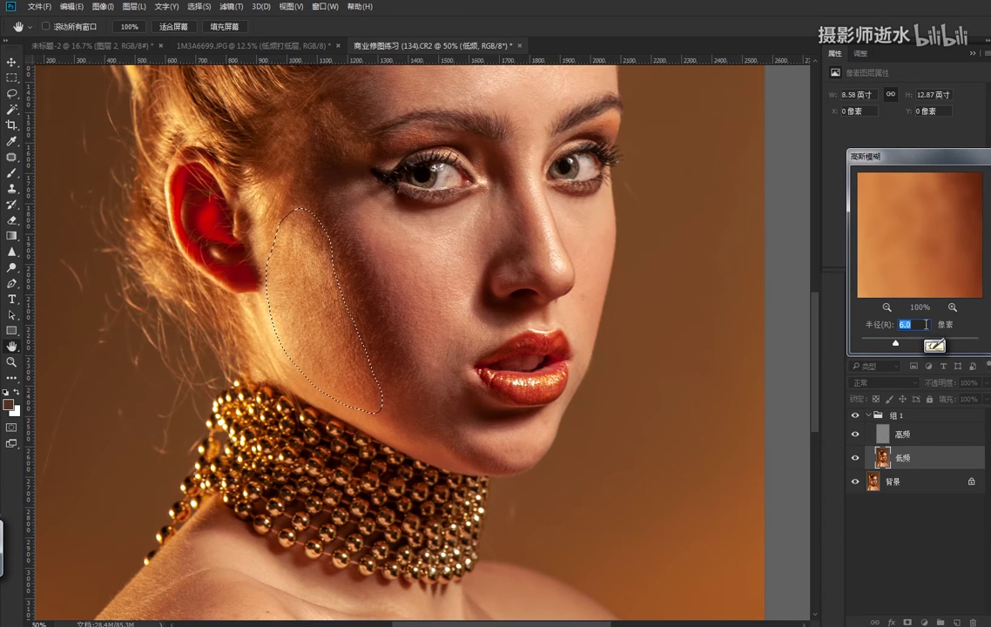
left_click_drag(873, 157, 671, 102)
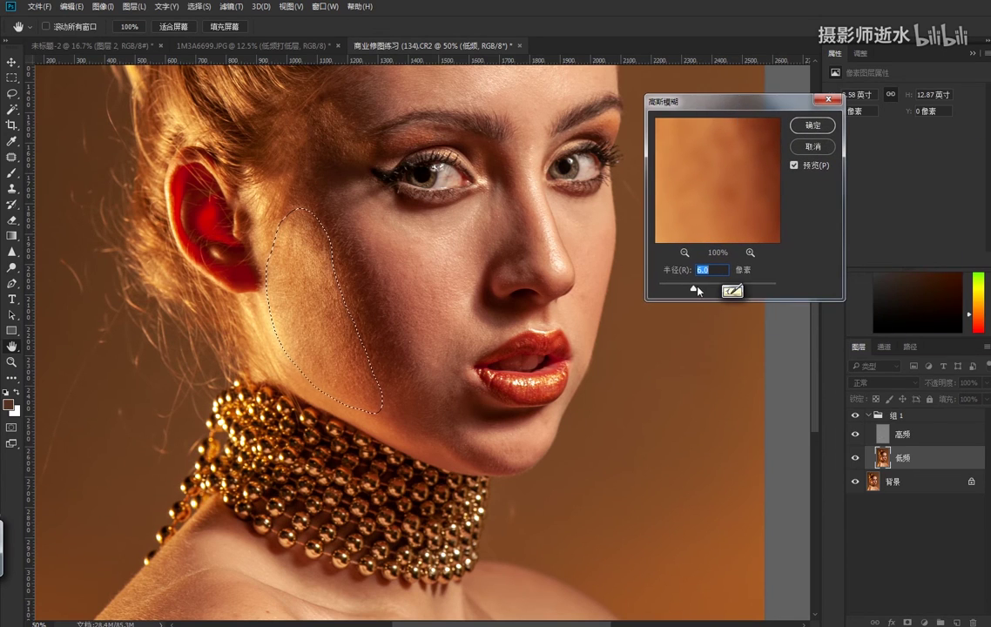
left_click_drag(698, 291, 713, 288)
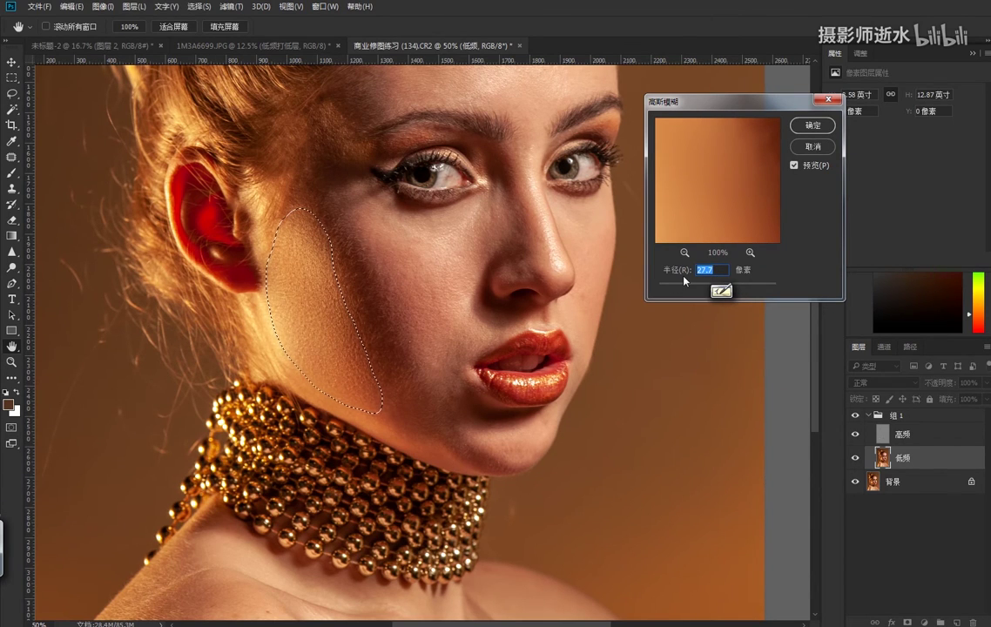
type("24")
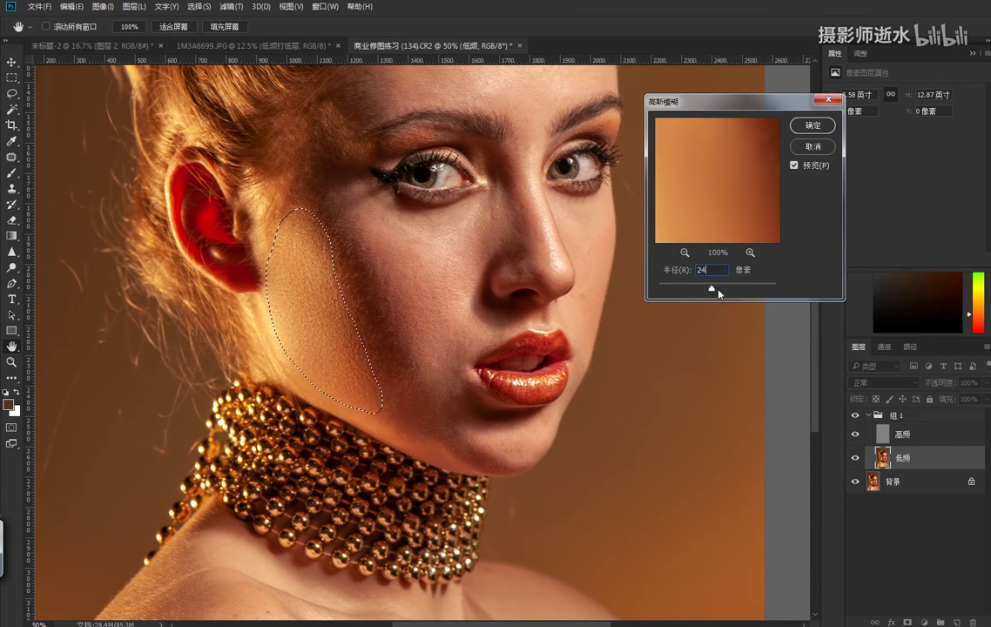
left_click(812, 127)
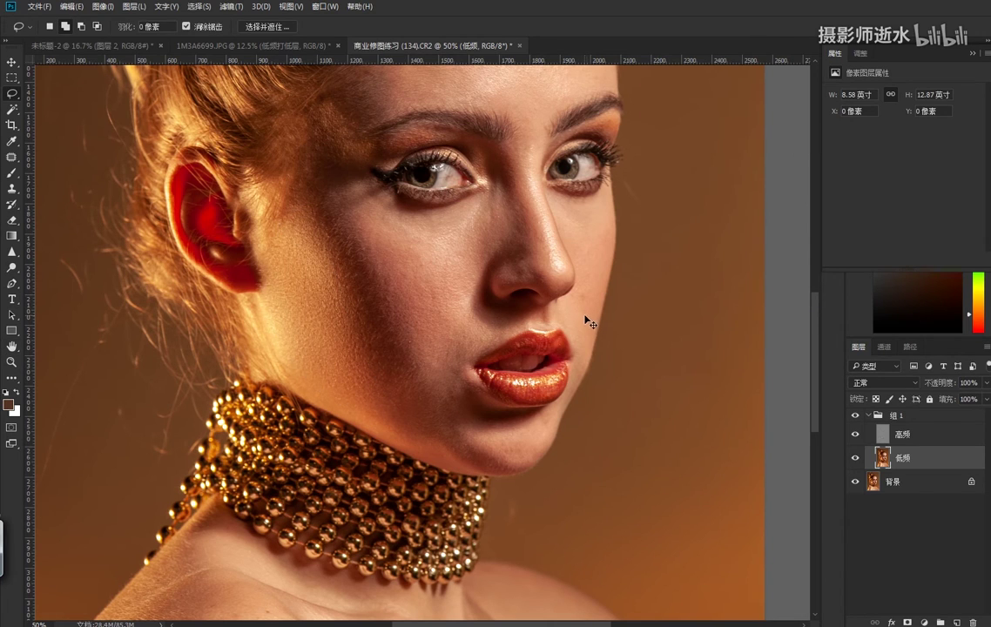
- Toggle the 高频 layer off and on twice to compare the blurred result
left_click(855, 435)
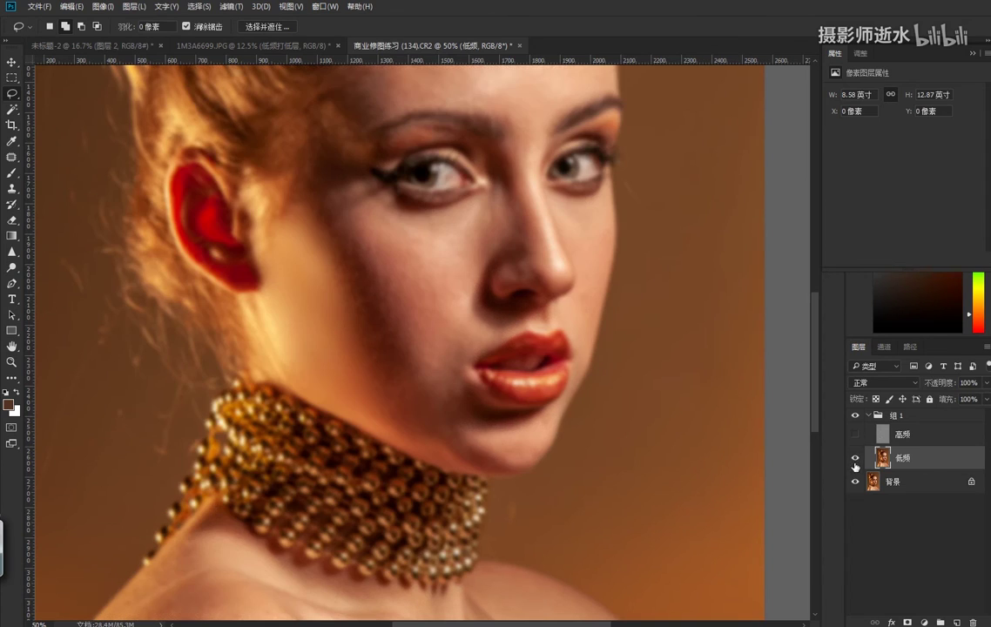
left_click(855, 435)
left_click(856, 435)
left_click(856, 436)
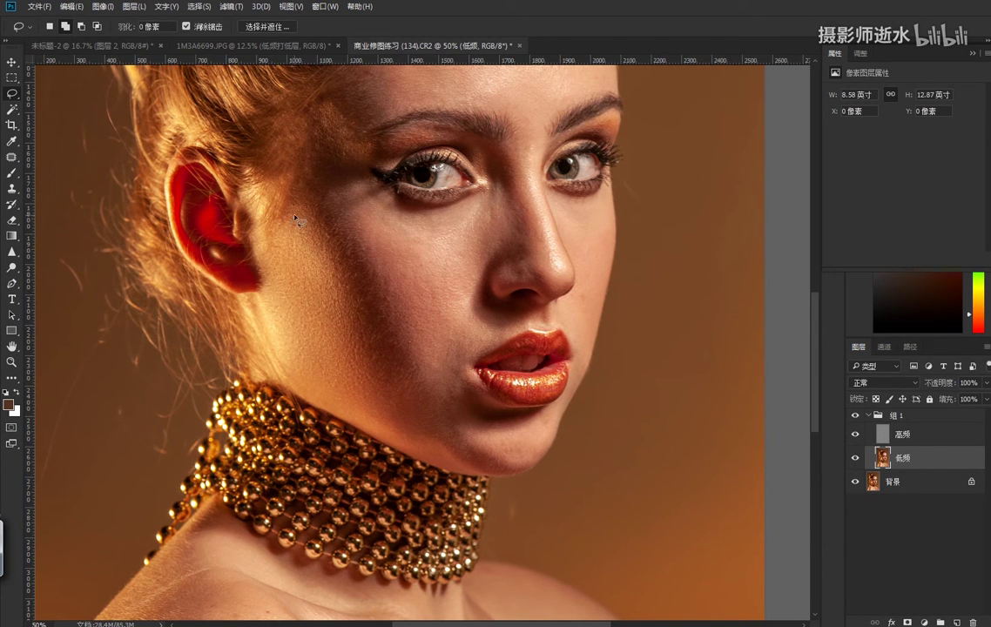
- Outline the cheek from temple to jaw, feather it 15 px, and reapply the blur
left_click_drag(303, 230, 325, 303)
left_click_drag(408, 416, 408, 355)
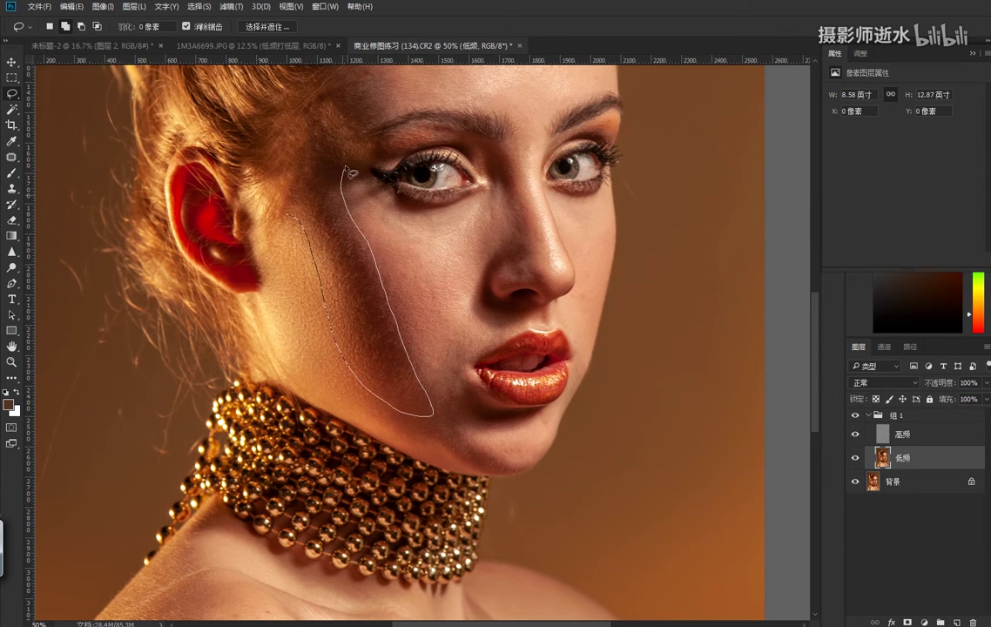
left_click_drag(374, 259, 290, 216)
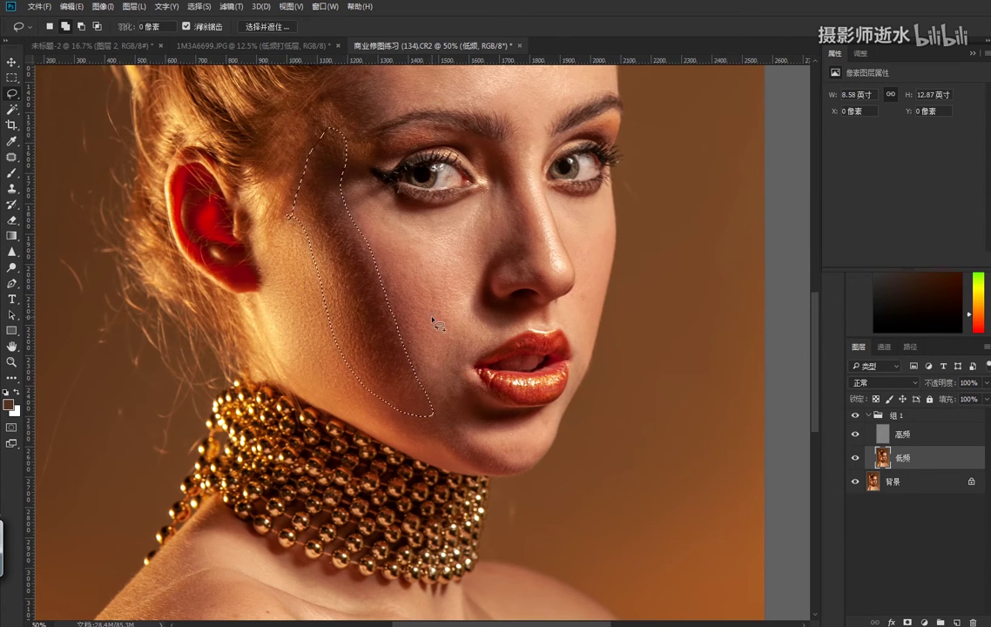
key("shift+F6")
left_click(642, 216)
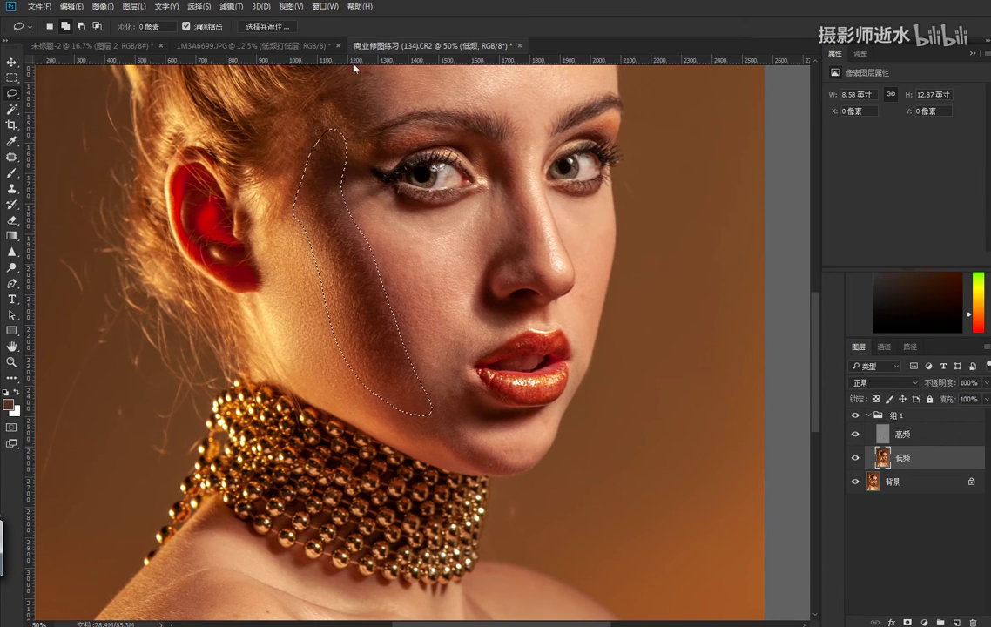
left_click(233, 7)
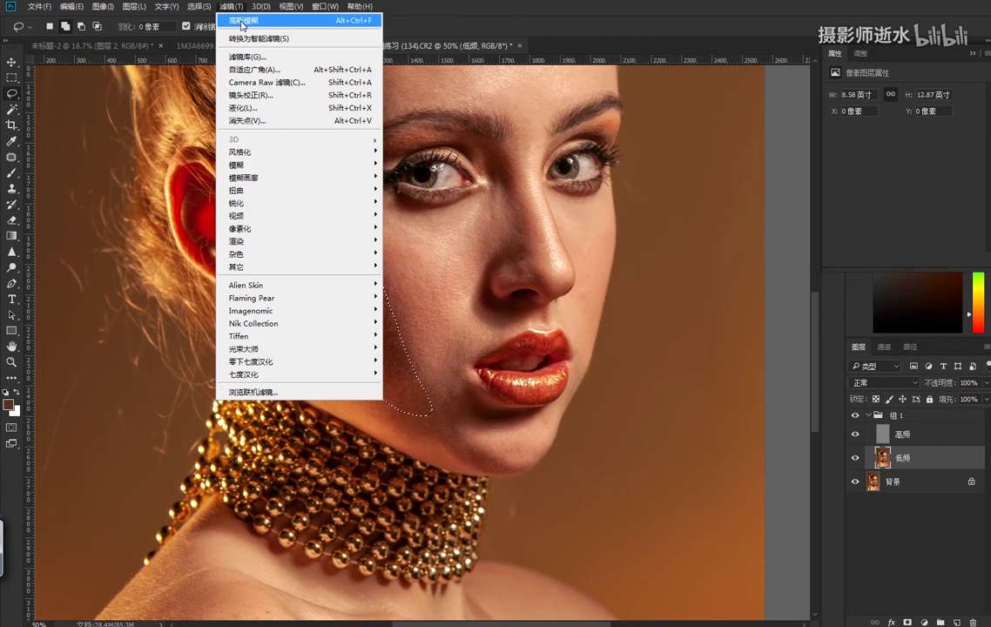
- Select the under-eye and lower cheek beside the lips, feather, blur, and deselect
mouse_move(364, 227)
left_mouse_down()
mouse_move(394, 350)
mouse_move(441, 195)
left_mouse_up()
left_click_drag(322, 190, 321, 183)
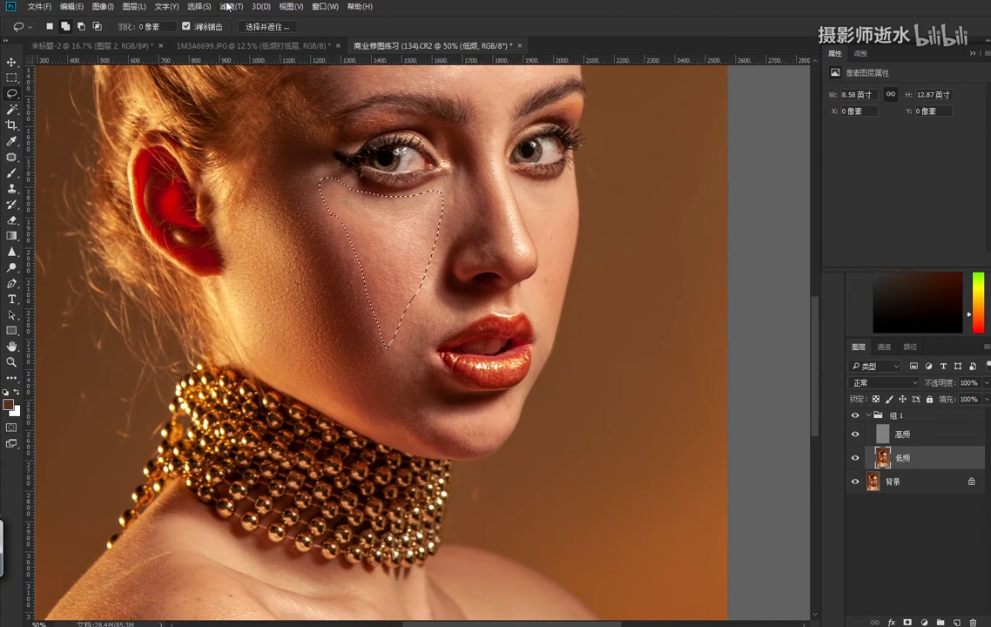
left_click_drag(466, 346, 438, 220)
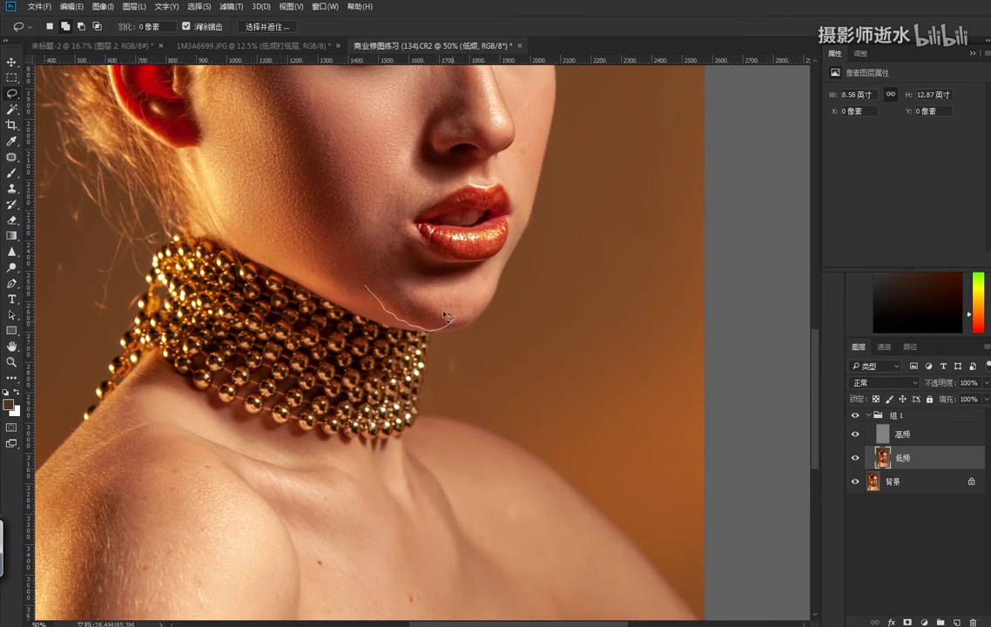
key("shift+F5")
key("Return")
key("shift+F6")
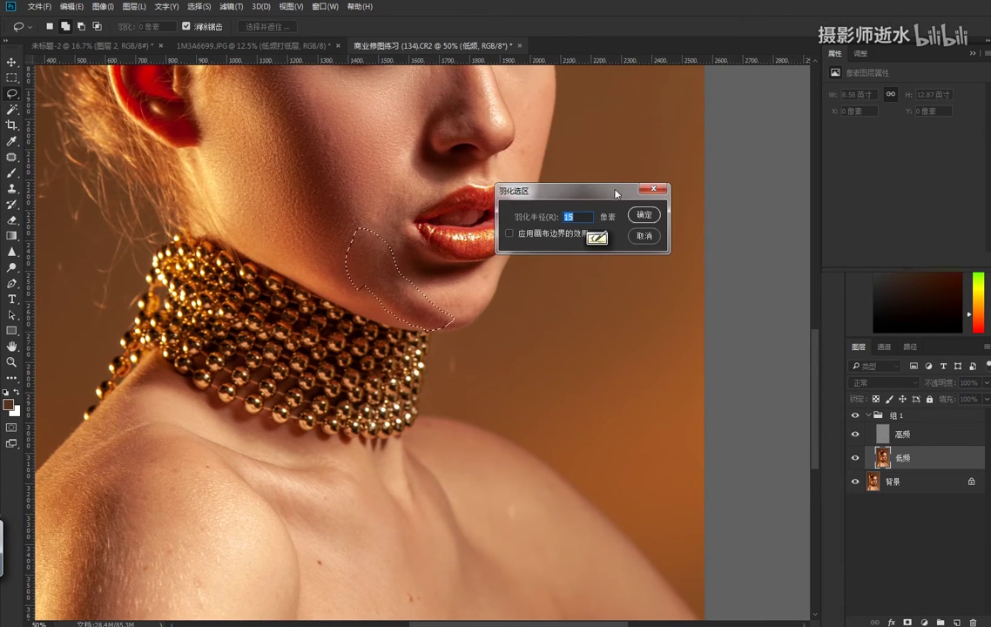
key("Return")
left_click(198, 6)
left_click(217, 23)
- Reapply the Gaussian blur to a forehead selection, then deselect
left_click_drag(479, 70, 453, 243)
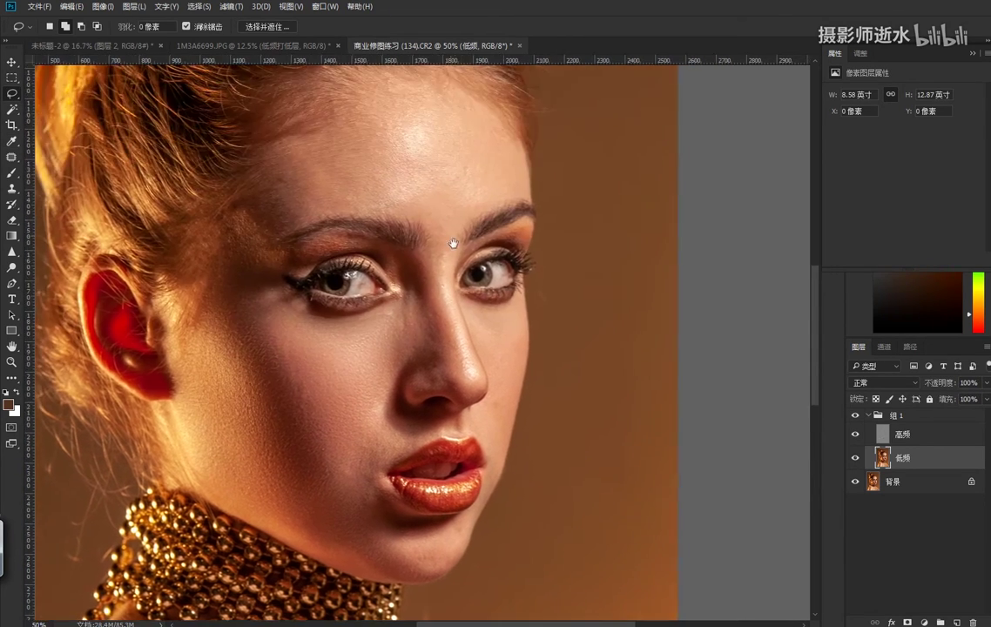
left_click_drag(264, 200, 410, 184)
left_click(231, 6)
left_click(247, 20)
key("ctrl+d")
- Reselect the forehead area, feather it by 2 pixels, then deselect
left_click_drag(279, 178, 277, 183)
key("shift+F5")
key("Escape")
key("shift+F6")
type("2")
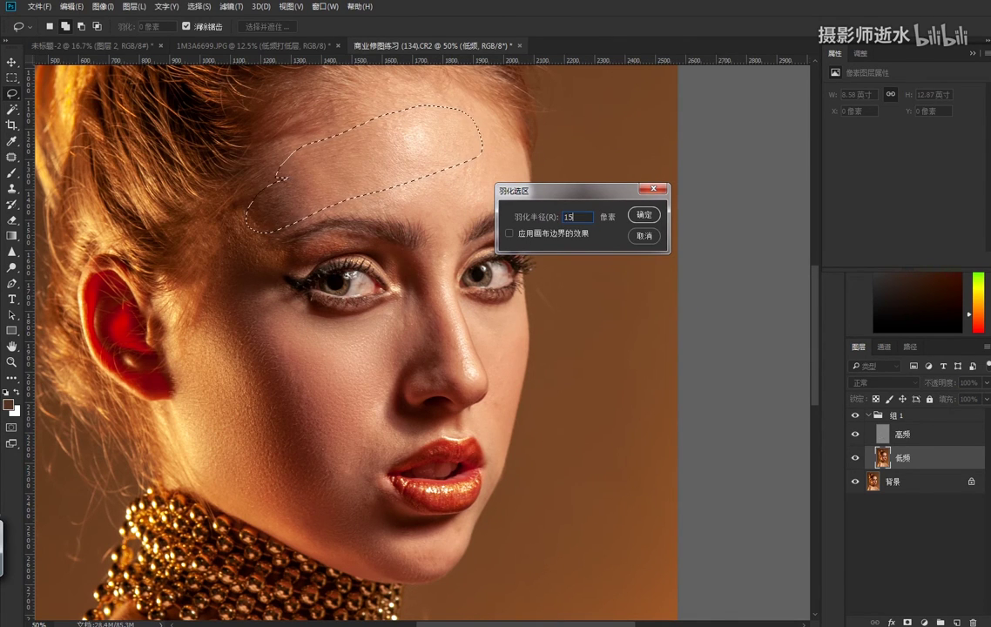
key("Return")
key("ctrl+d")
- Outline the temple beside the left eyebrow and reapply the blur there
left_click_drag(360, 205, 312, 233)
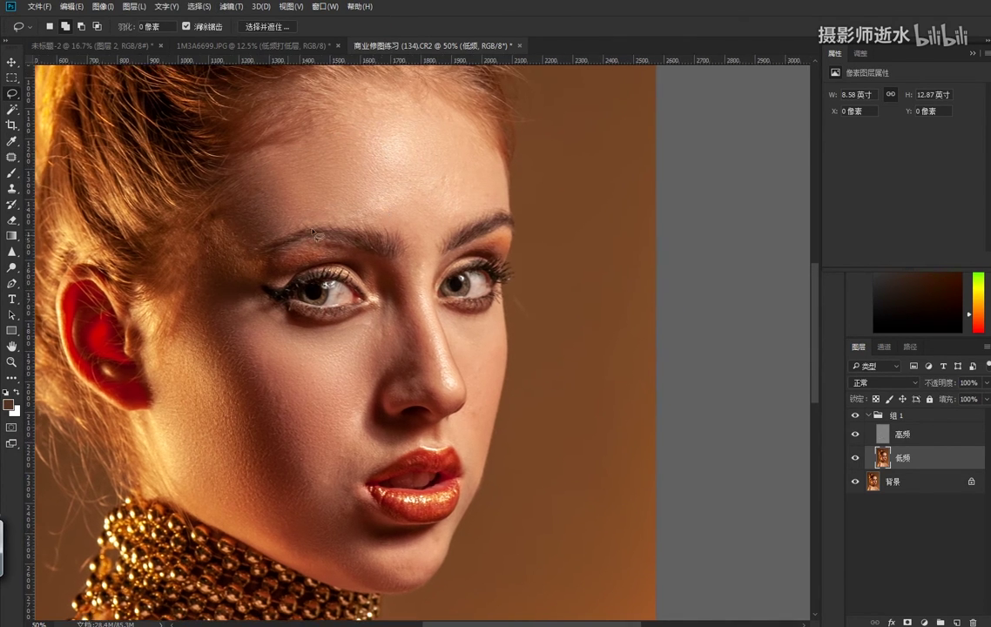
left_click_drag(216, 214, 228, 200)
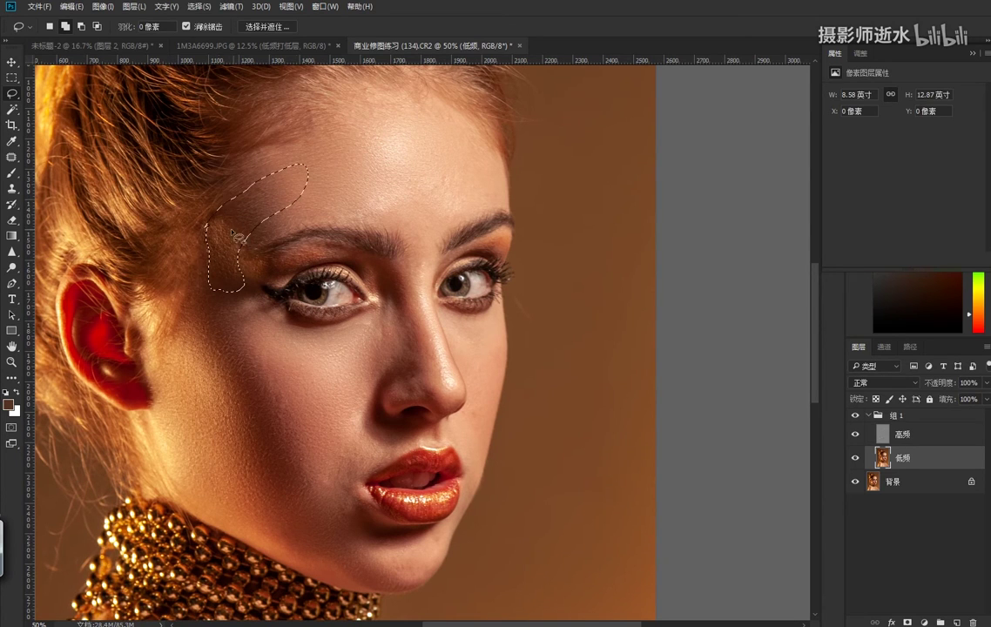
key("alt+t")
key("Return")
- Feather and reapply the blur to the nose bridge and tip, then deselect
mouse_move(399, 294)
left_mouse_down()
mouse_move(375, 285)
mouse_move(358, 258)
left_mouse_up()
key("shift+F6")
key("Return")
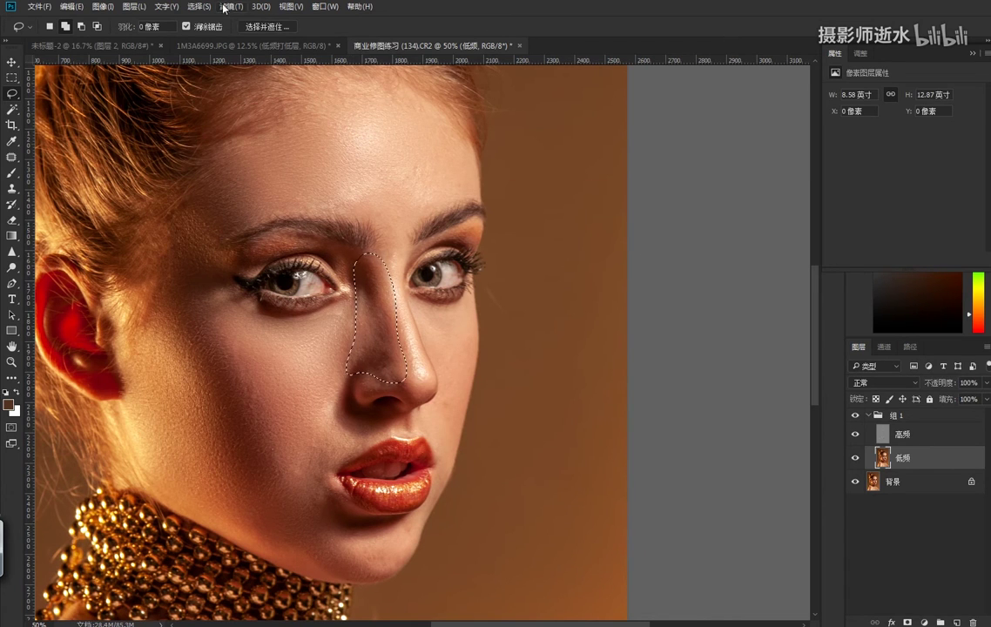
left_click(231, 7)
left_click(261, 21)
key("ctrl+d")
- Select from between the brows down the nose, feather, reapply the blur, and deselect
scroll(418, 257, "down", 1)
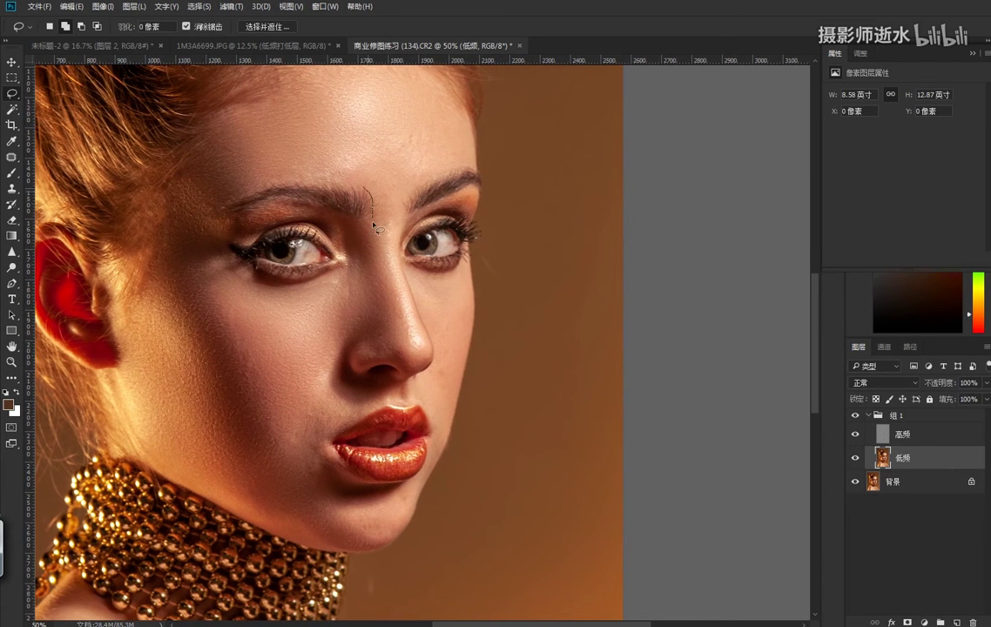
left_click_drag(373, 224, 400, 350)
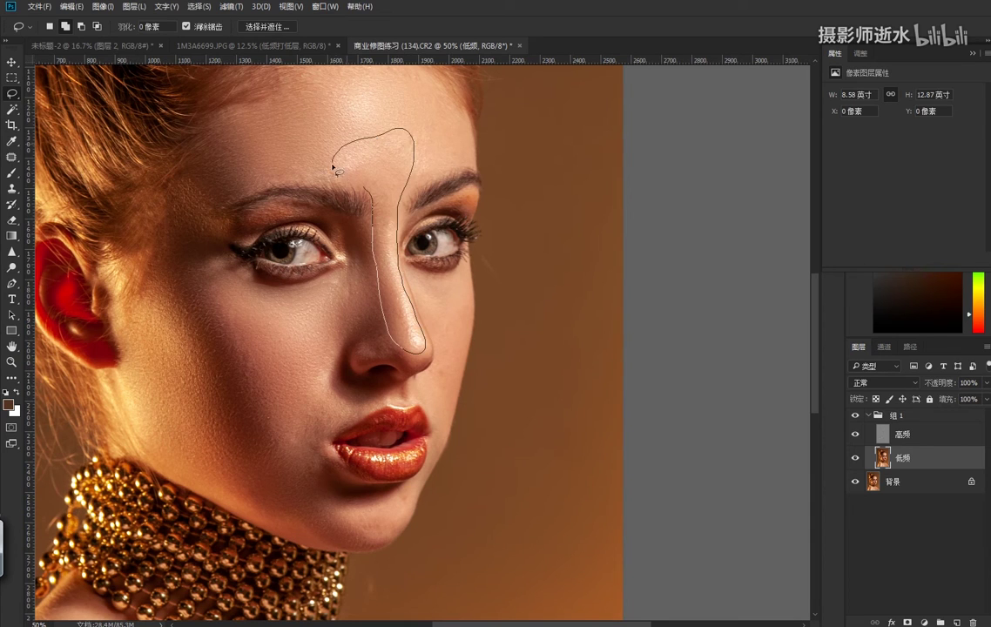
left_click_drag(399, 228, 332, 166)
key("shift+F6")
key("Return")
left_click(232, 6)
left_click(244, 19)
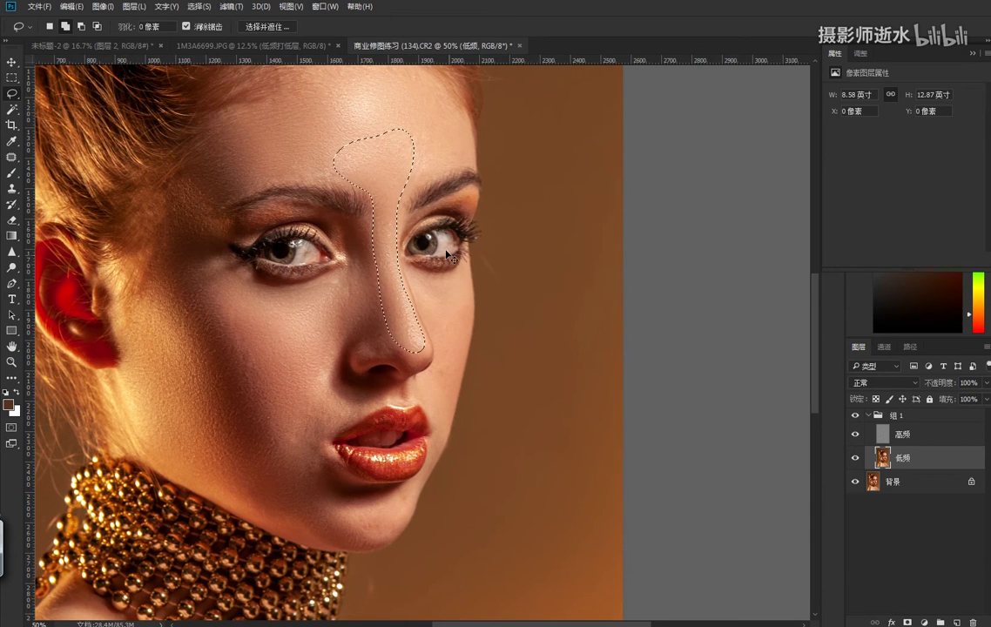
key("ctrl+d")
- Feather and reapply the blur to the area beside the nose, then deselect
mouse_move(449, 283)
left_mouse_down()
mouse_move(415, 200)
mouse_move(397, 261)
mouse_move(369, 178)
left_mouse_up()
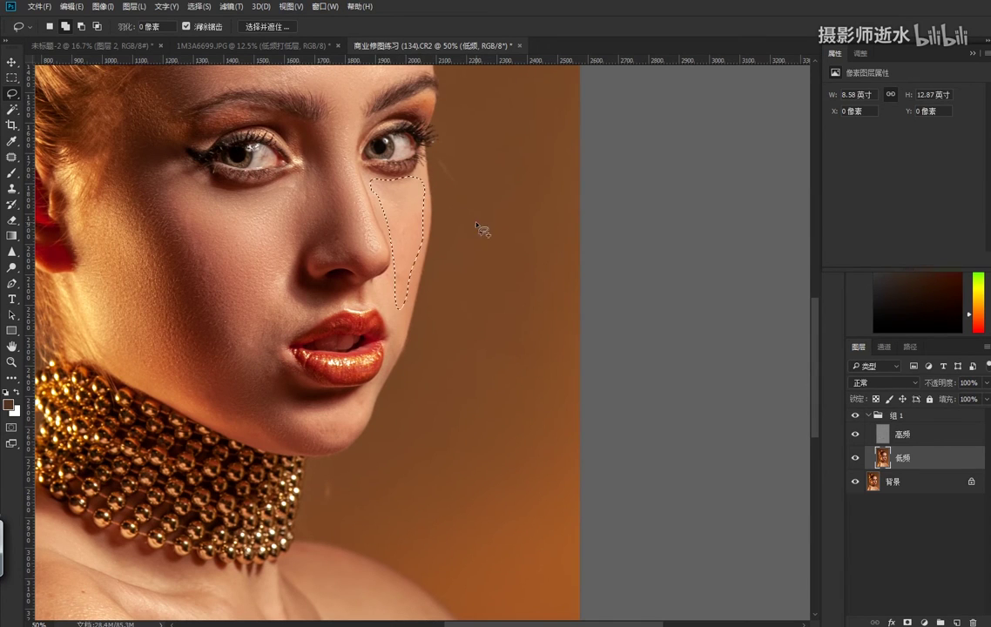
key("shift+F6")
left_click(649, 218)
left_click(231, 6)
left_click(244, 19)
key("ctrl+d")
- Outline the chin area beside the lips, feather it, and deselect
left_click_drag(520, 307, 529, 209)
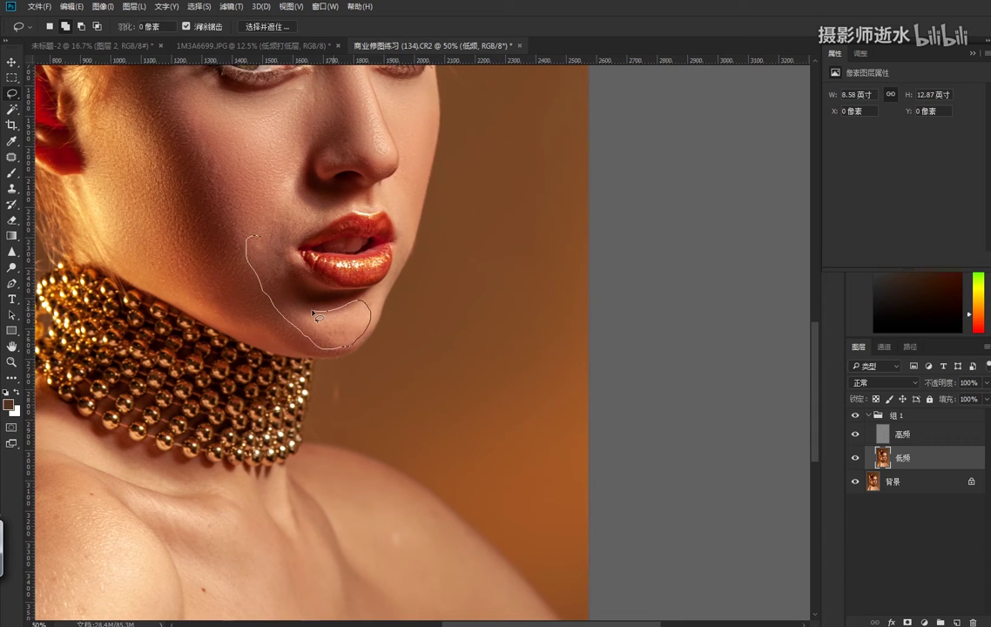
left_click_drag(315, 316, 261, 244)
key("shift+F6")
left_click(642, 214)
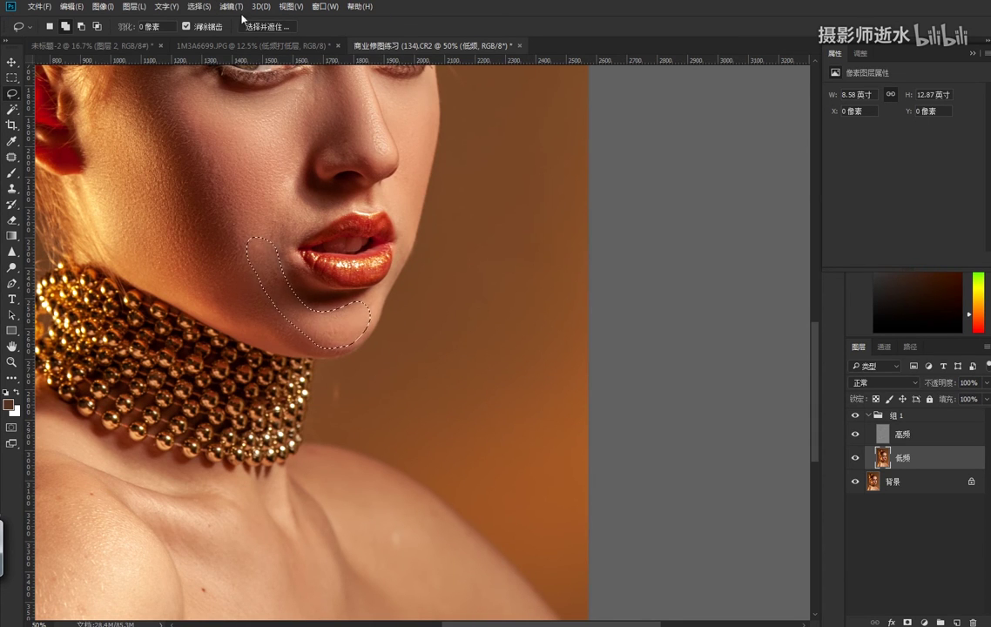
key("ctrl+d")
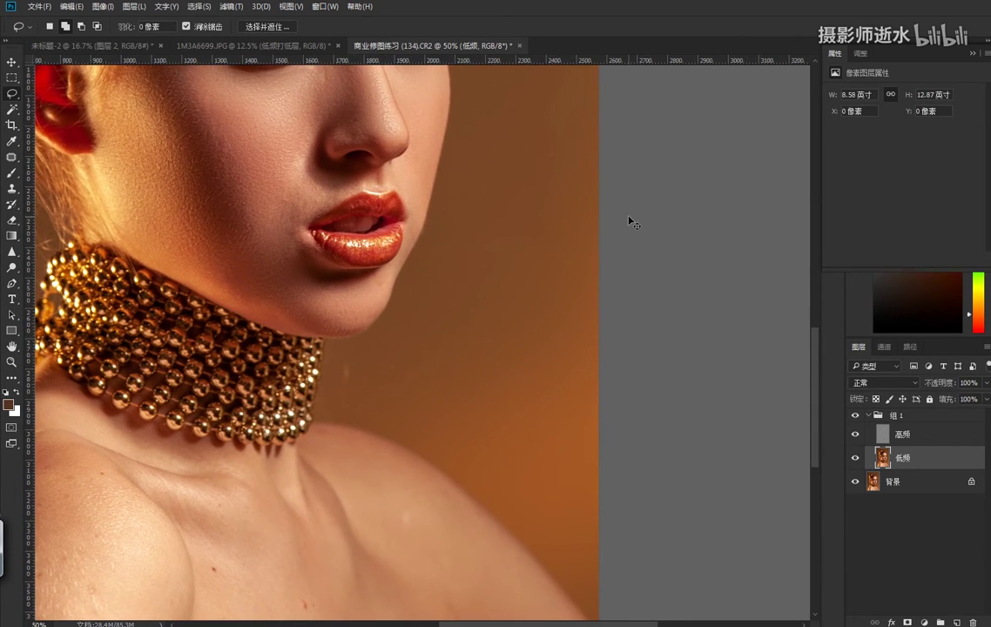
scroll(632, 223, "down", 3)
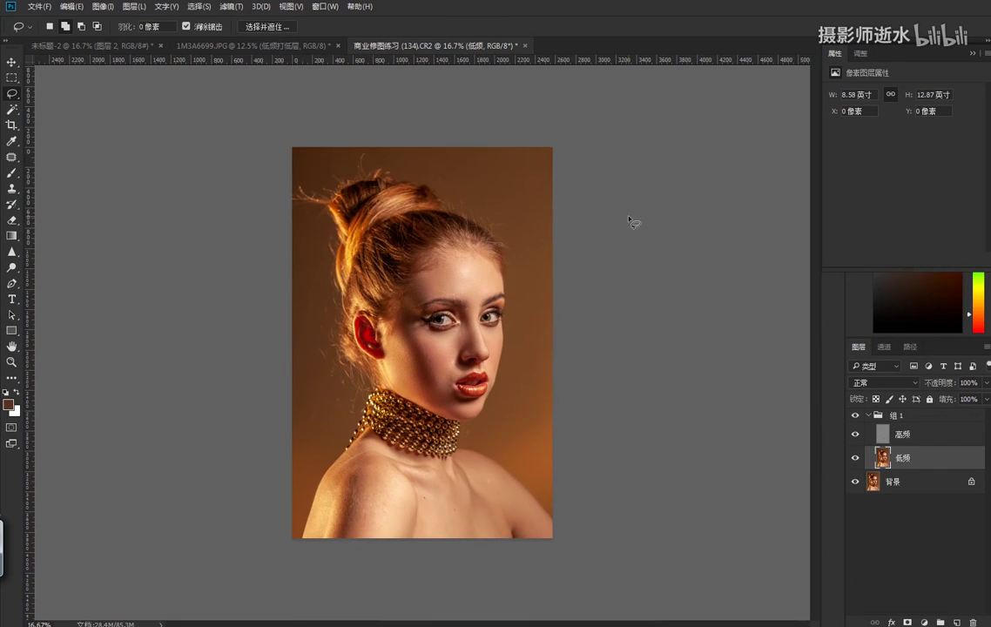
left_click(857, 416)
left_click(855, 415)
left_click(857, 415)
left_click(857, 415)
left_click(856, 415)
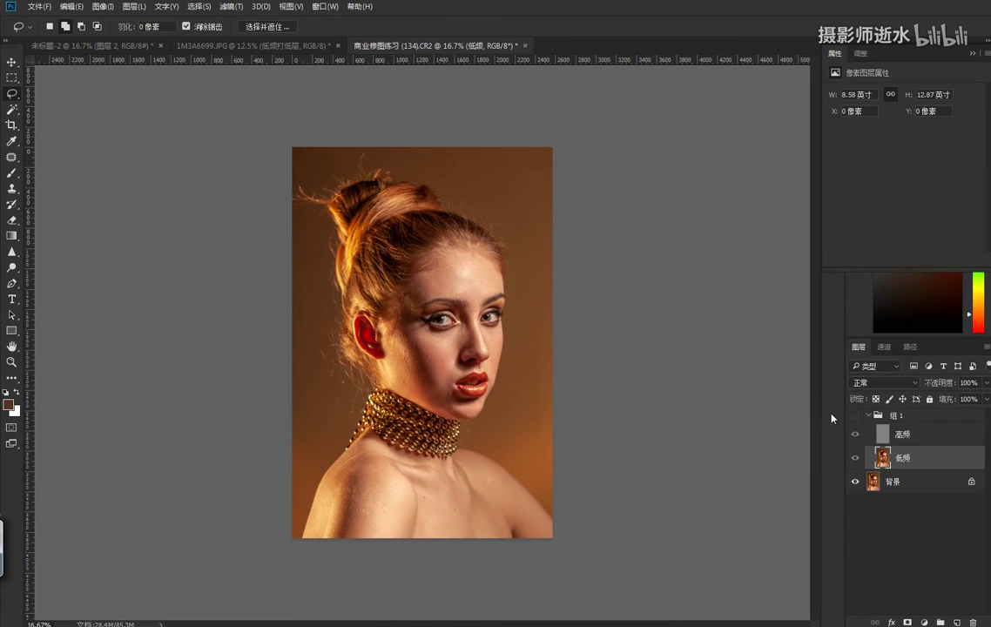
key("ctrl+1")
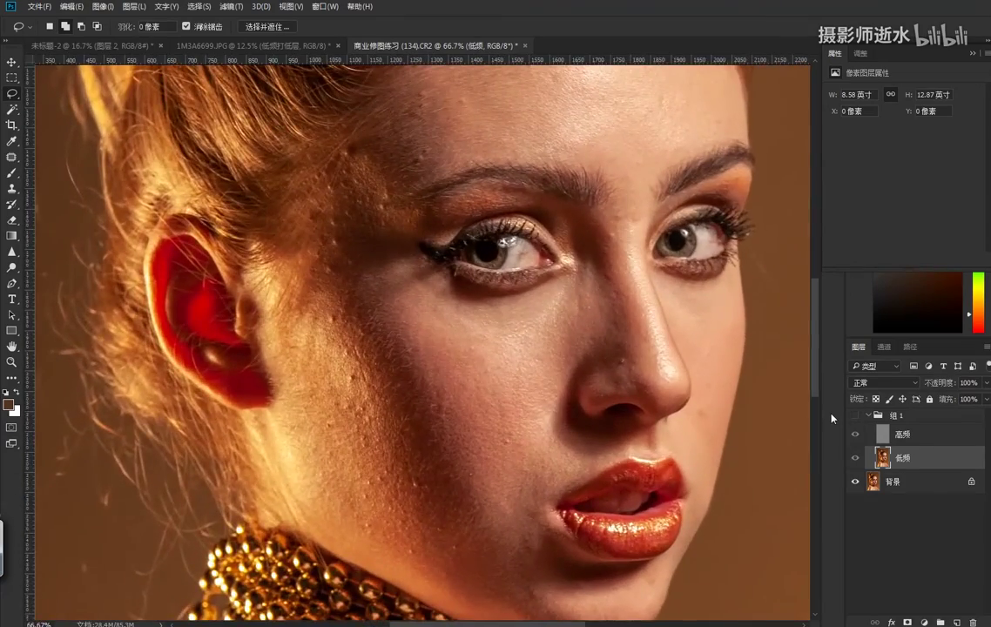
left_click(855, 415)
left_click_drag(483, 297, 496, 282)
scroll(505, 279, "down", 4)
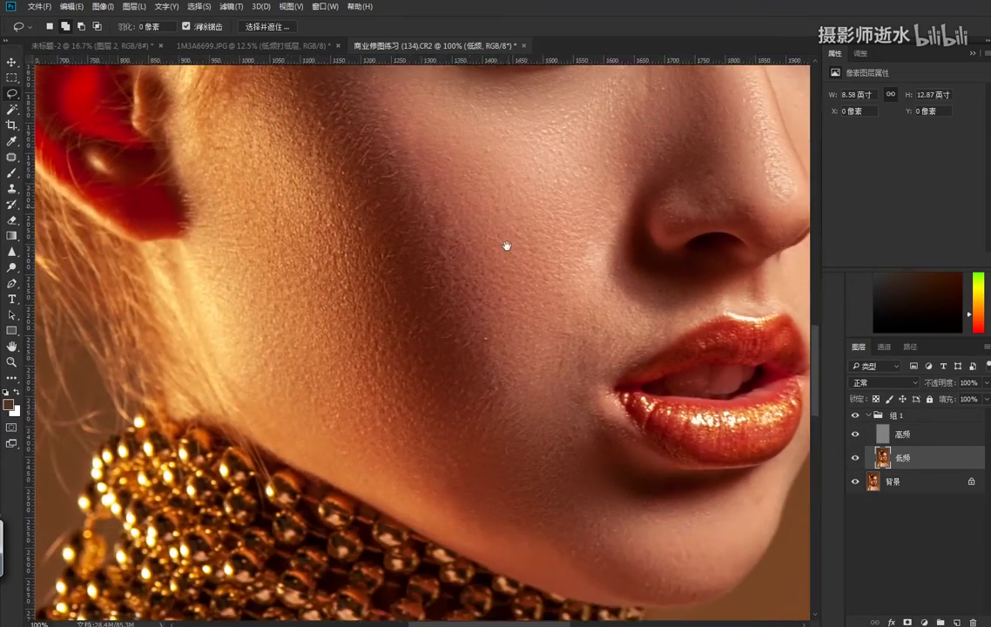
scroll(508, 277, "down", 1)
scroll(527, 290, "up", 1)
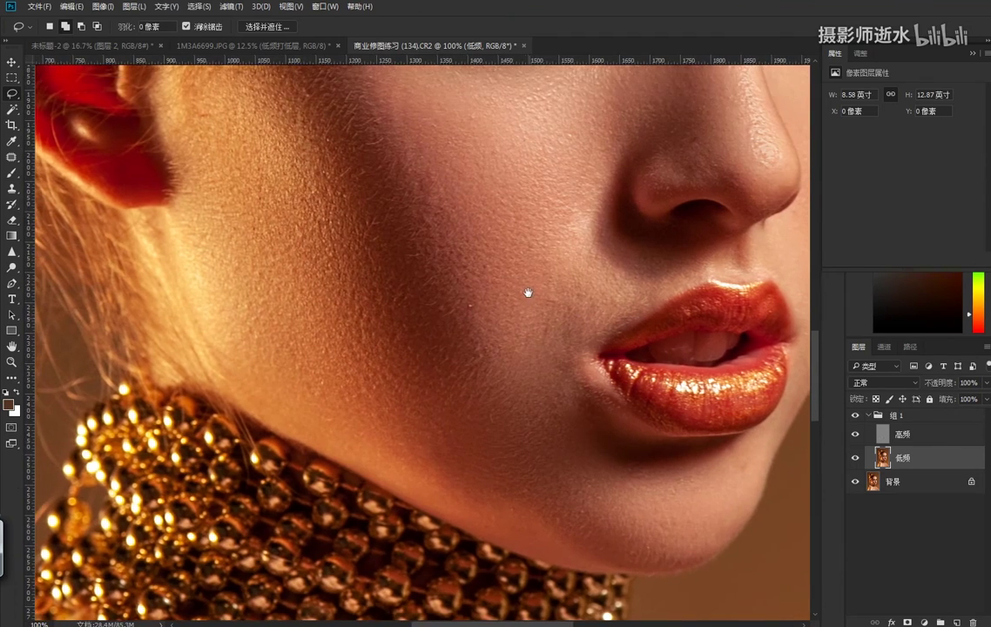
scroll(528, 270, "down", 2, "alt")
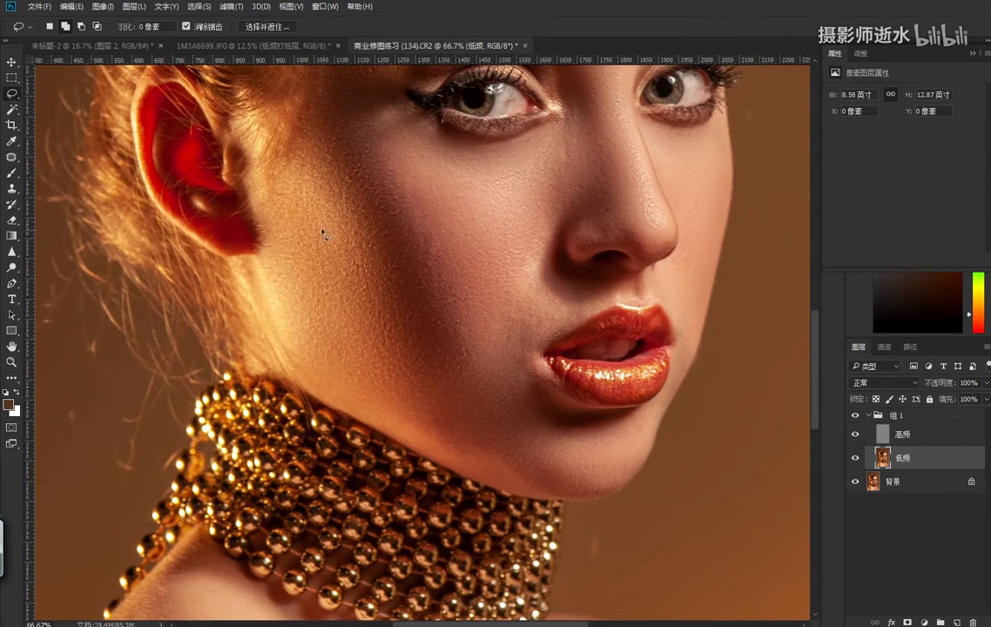
left_click_drag(499, 241, 424, 353)
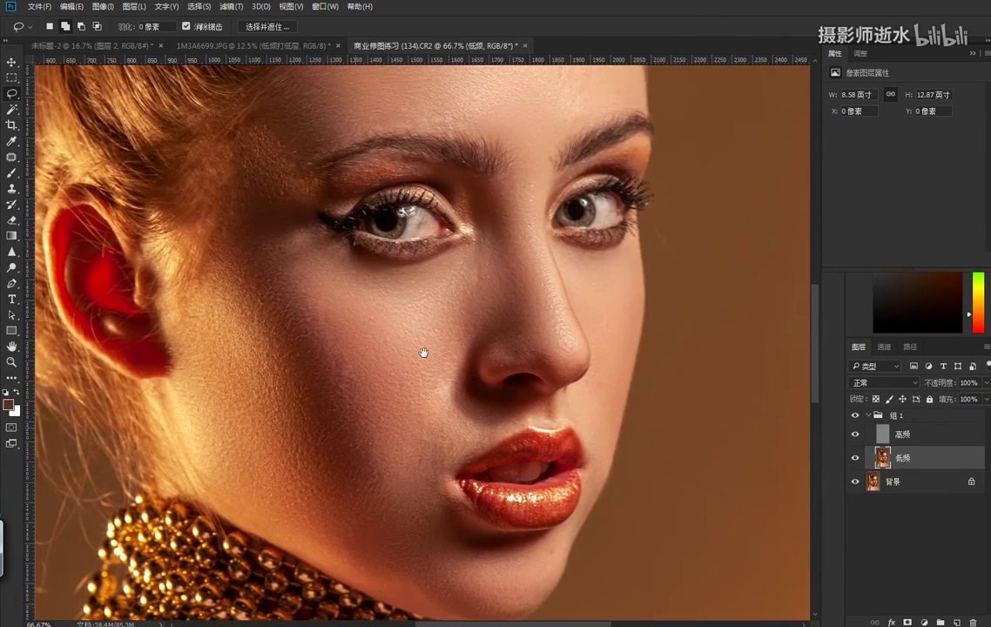
left_click_drag(454, 277, 432, 421)
left_click_drag(473, 221, 358, 277)
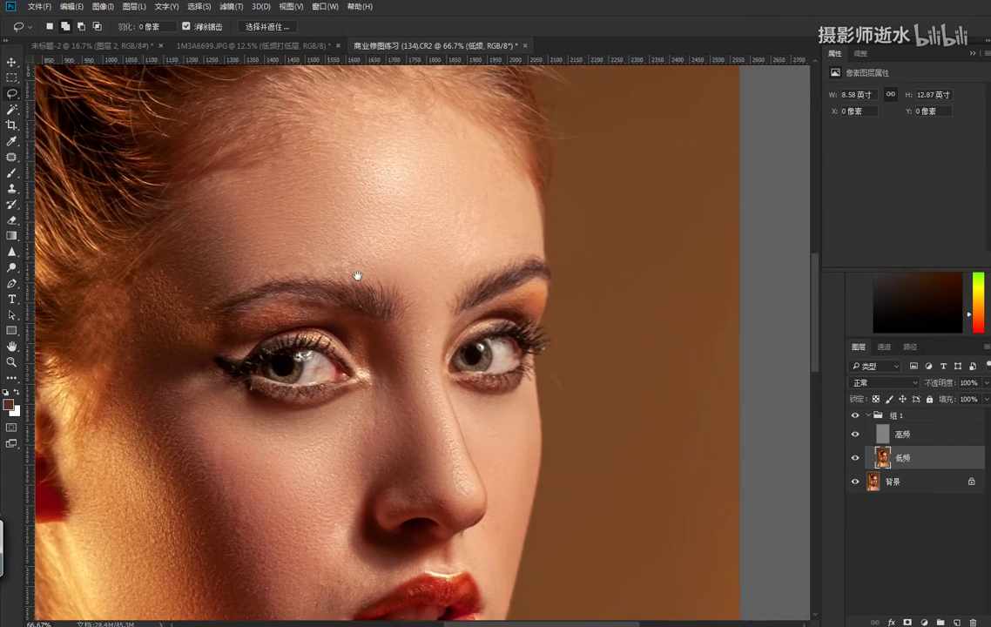
left_click_drag(429, 474, 417, 283)
left_click_drag(367, 311, 411, 261)
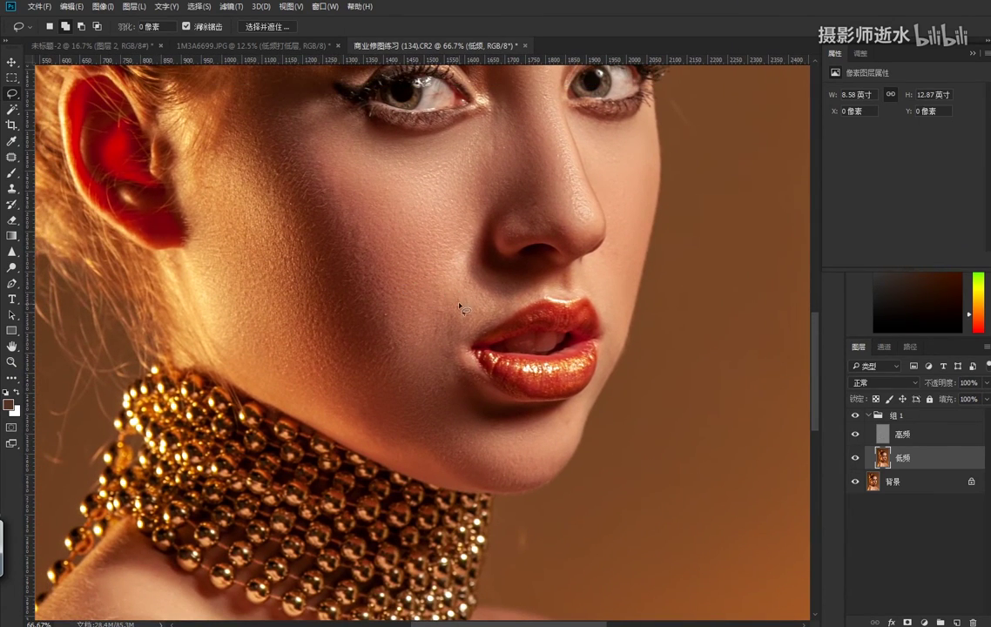
mouse_move(425, 334)
left_mouse_down()
mouse_move(464, 294)
mouse_move(454, 246)
left_mouse_up()
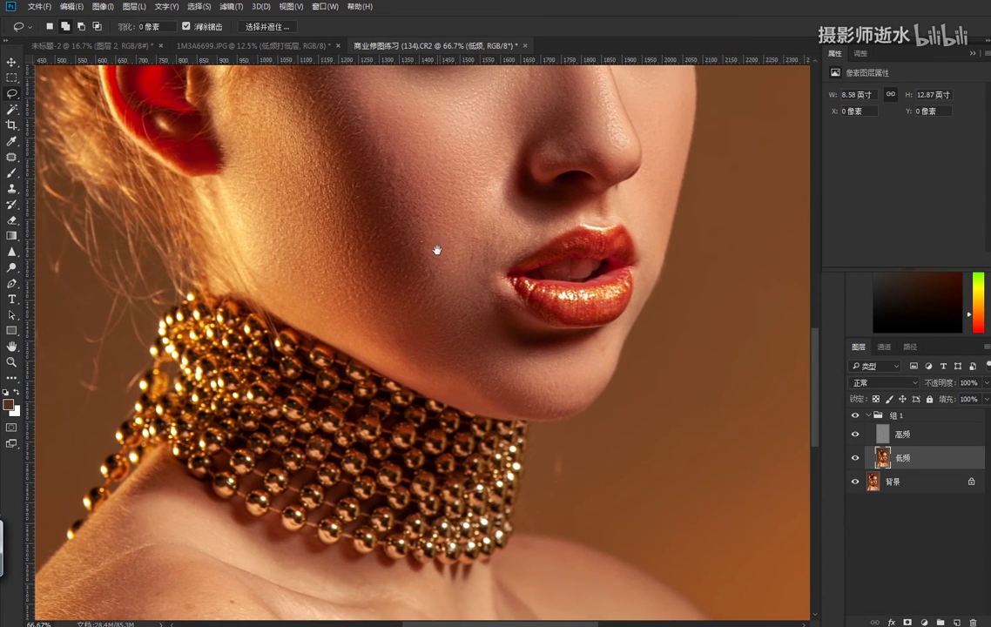
mouse_move(438, 174)
left_mouse_down()
mouse_move(445, 255)
mouse_move(474, 323)
mouse_move(523, 170)
left_mouse_up()
key("ctrl+minus")
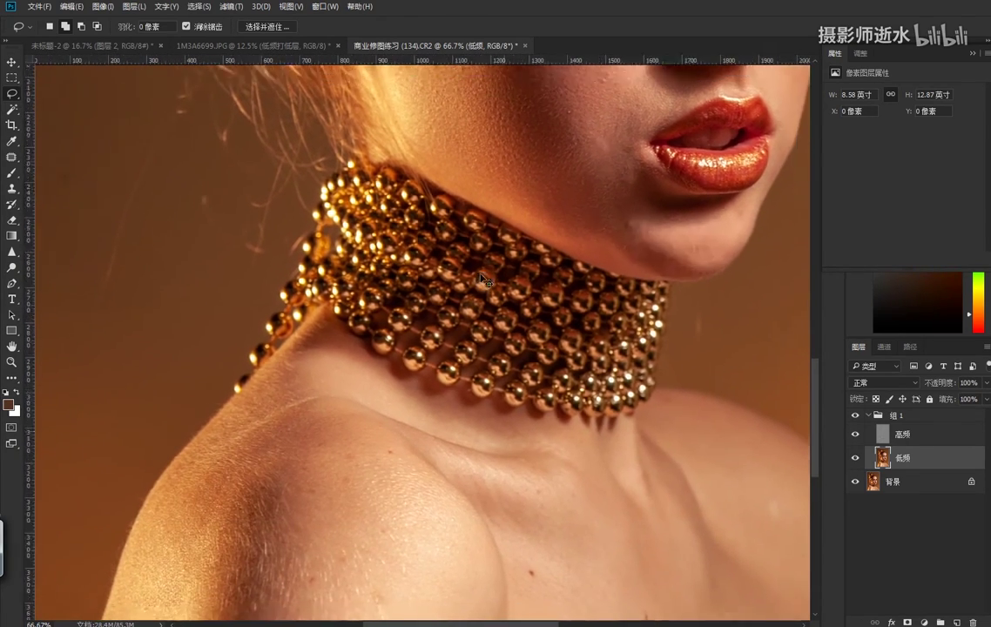
scroll(482, 279, "down", 1)
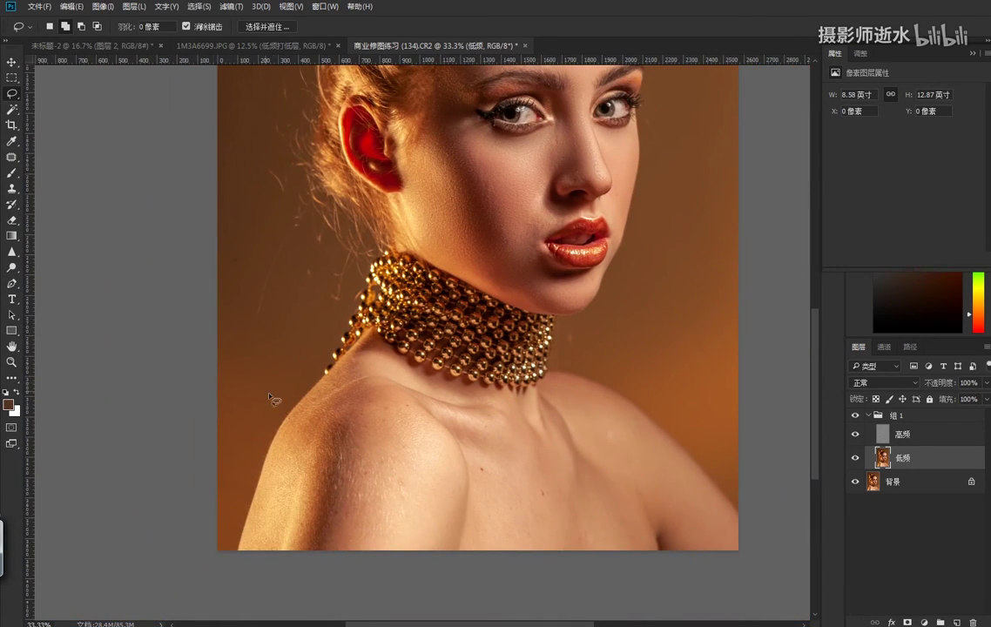
- Lasso the lit left shoulder skin down to the image bottom and feather it 15 px
left_click_drag(410, 432, 441, 303)
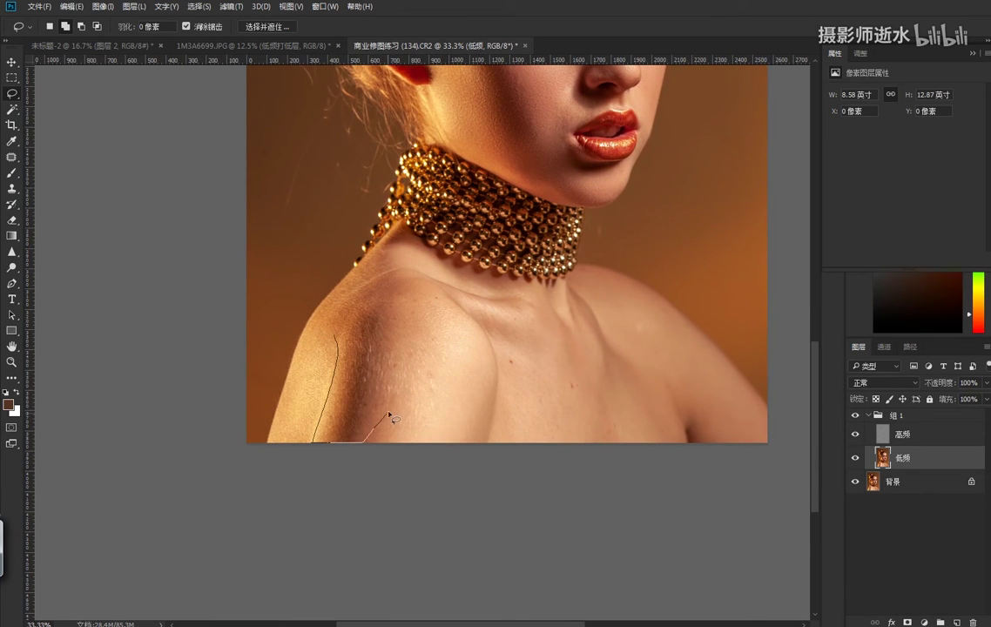
left_click_drag(390, 415, 412, 312)
left_click_drag(335, 321, 327, 445)
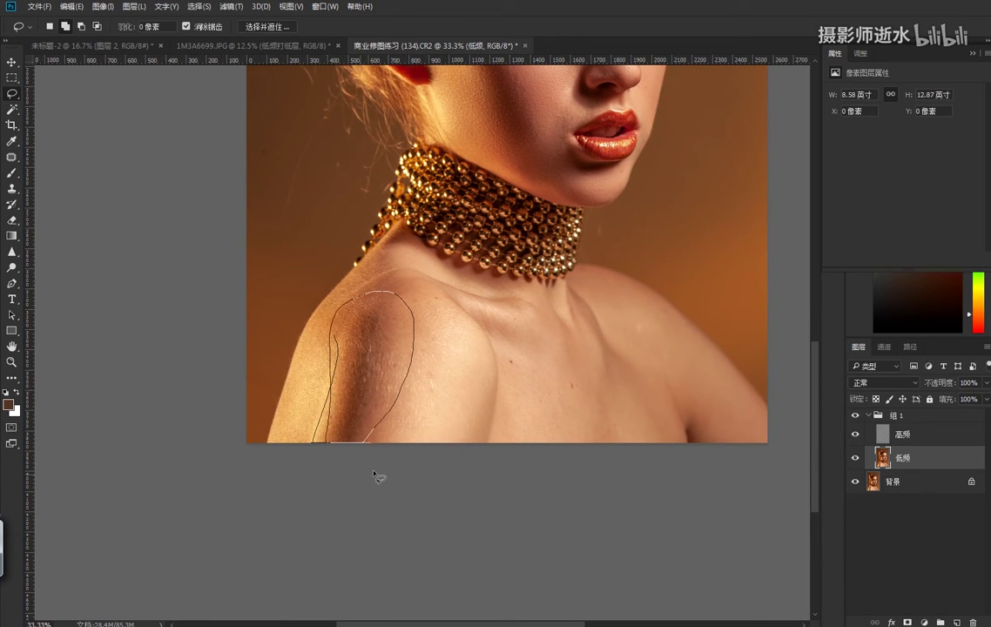
left_click_drag(376, 476, 396, 414)
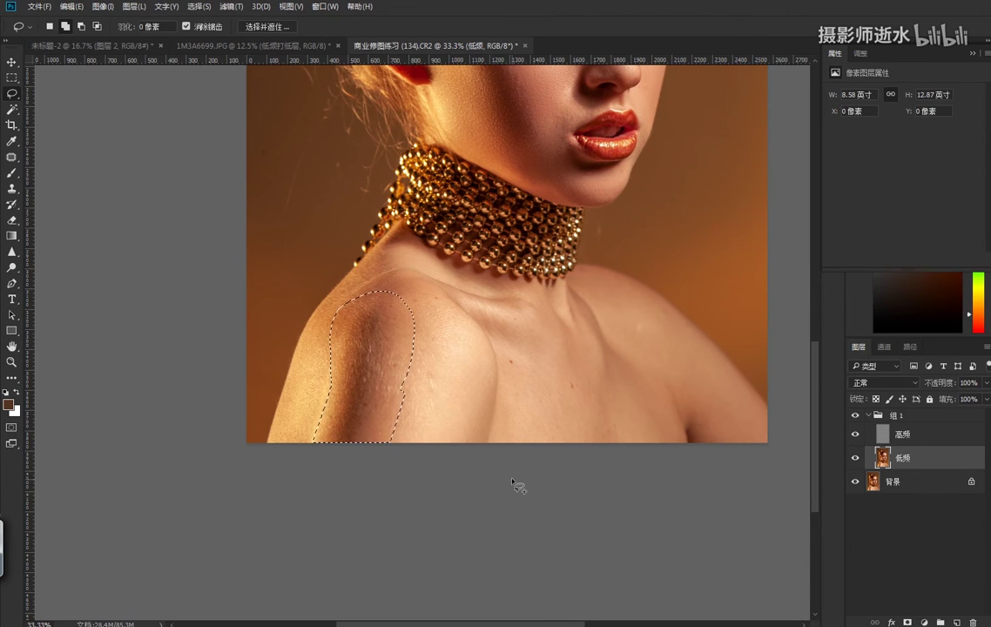
key("shift+F6")
key("Return")
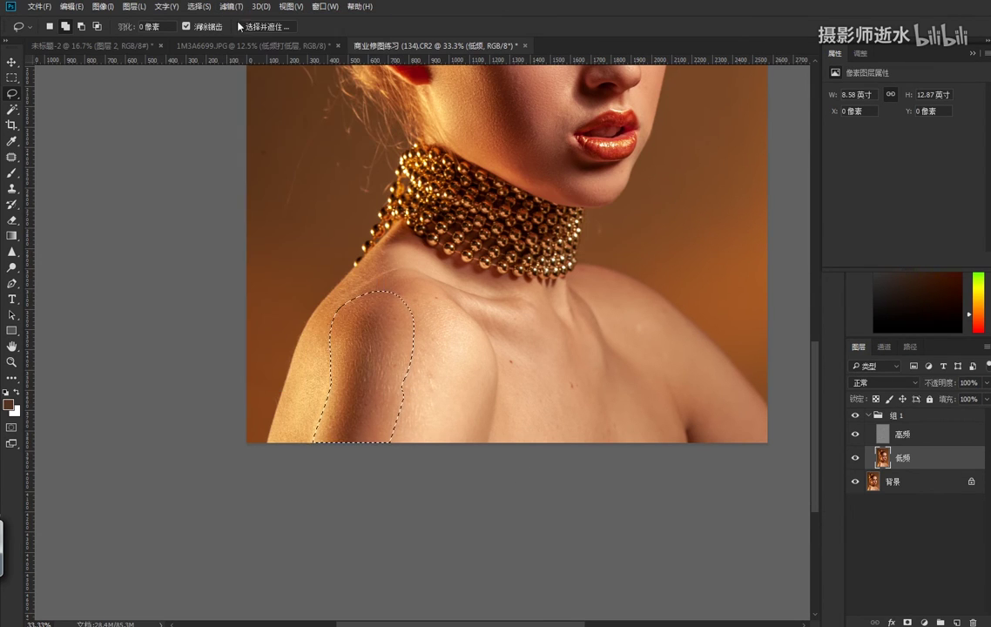
- Outline another left-shoulder patch, feather it 15 px, and reapply the Gaussian blur
left_click_drag(370, 370, 432, 319)
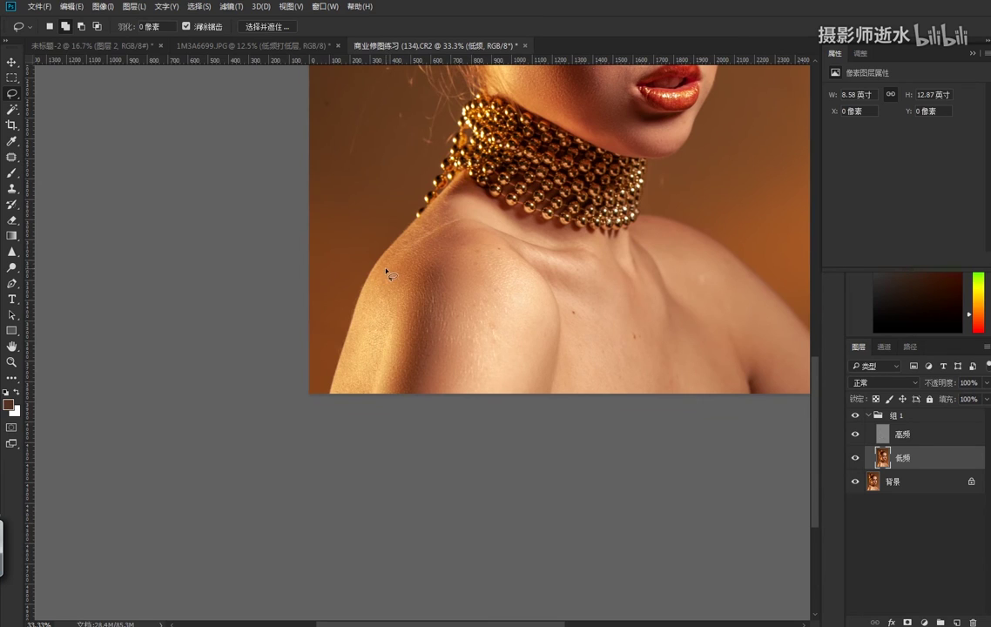
mouse_move(366, 308)
left_mouse_down()
mouse_move(367, 415)
mouse_move(416, 272)
mouse_move(369, 291)
left_mouse_up()
left_click_drag(336, 384, 356, 410)
key("shift+F6")
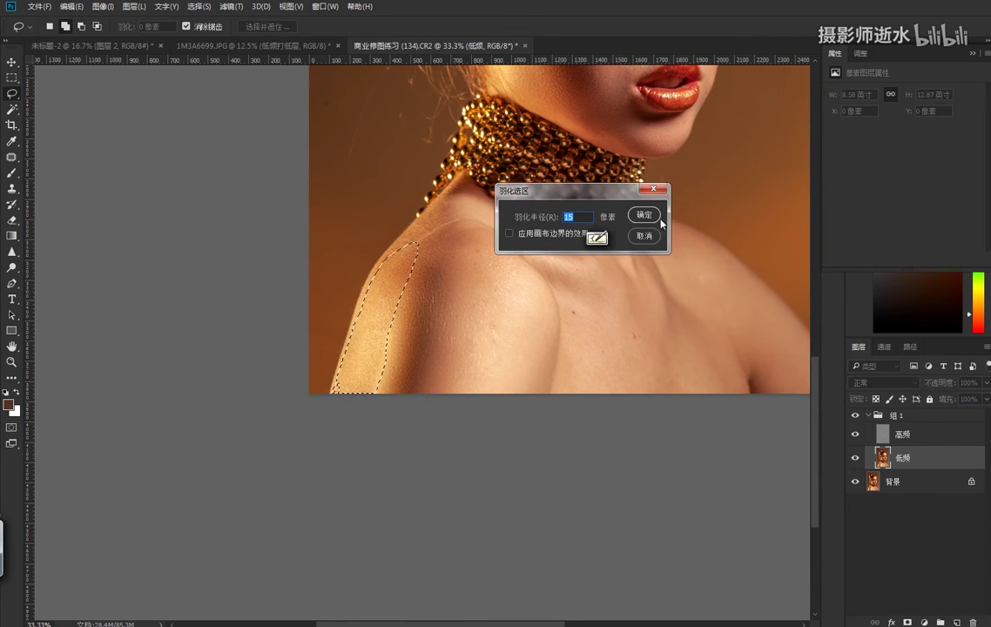
key("Return")
left_click(230, 6)
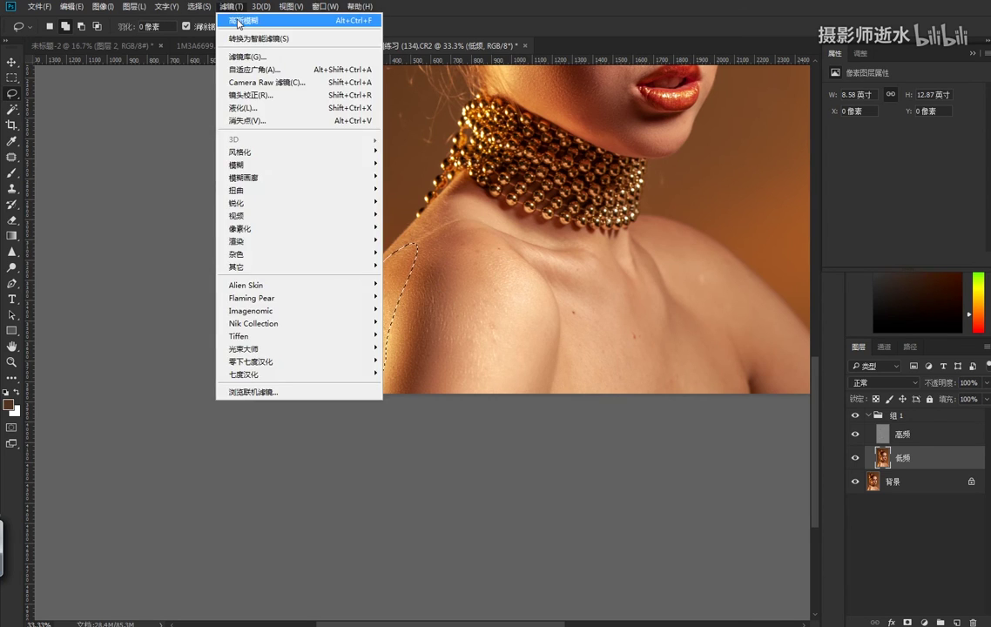
left_click(353, 117)
- Select the next shoulder skin area, feather it, and blur it again
left_click_drag(498, 296, 418, 165)
key("shift+F6")
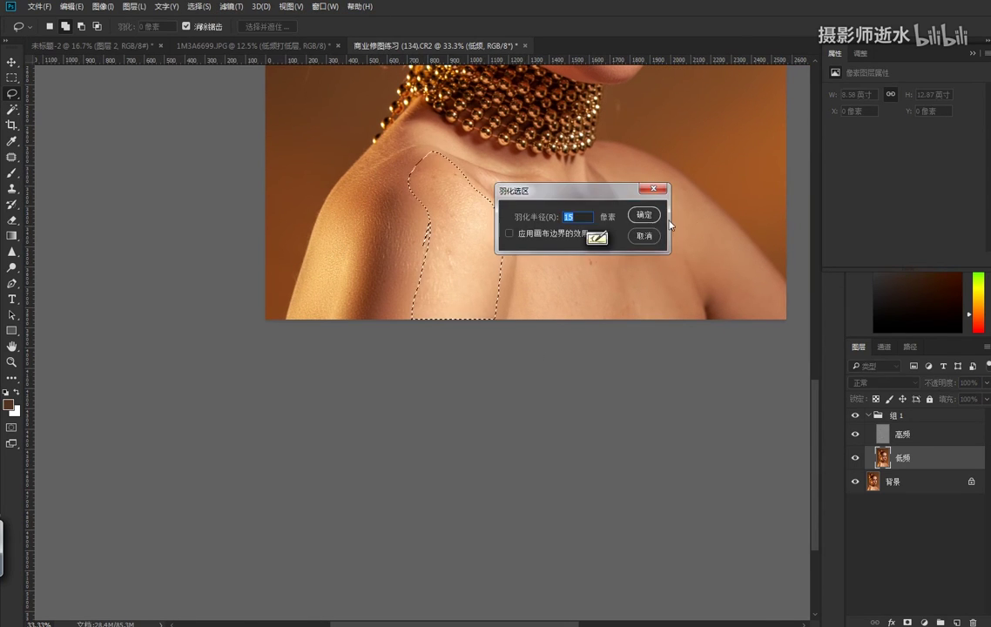
key("Return")
left_click(230, 6)
left_click(266, 17)
- Feather and blur the skin below the collarbone, then deselect
mouse_move(545, 297)
left_mouse_down()
mouse_move(410, 165)
mouse_move(514, 260)
left_mouse_up()
left_click_drag(413, 162, 414, 163)
key("shift+F6")
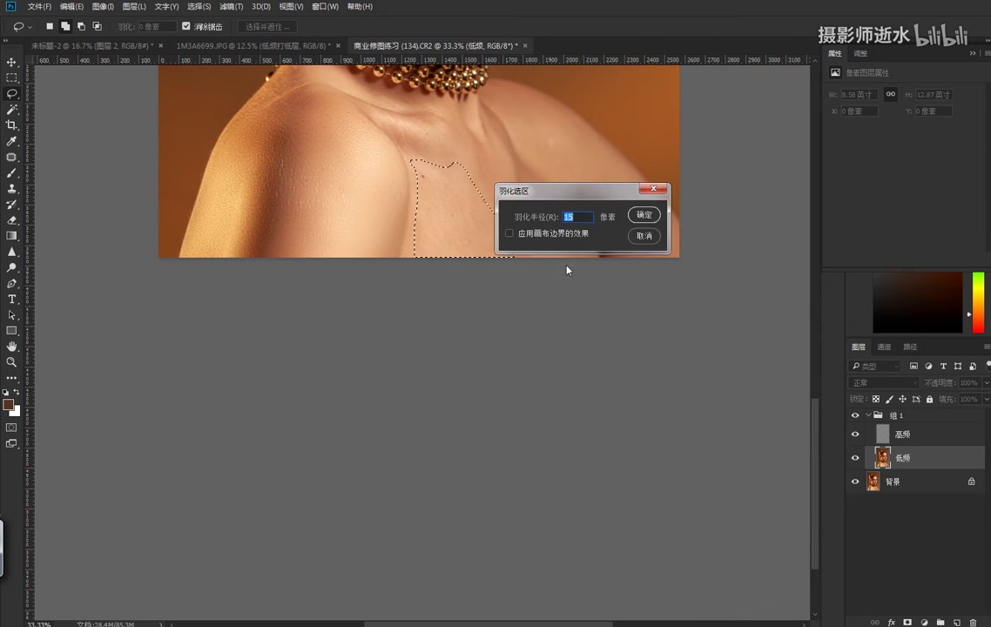
key("Return")
left_click(231, 6)
left_click(261, 22)
key("ctrl+d")
- Feather and blur a patch of skin near the collarbone, then deselect
scroll(505, 288, "up", 2)
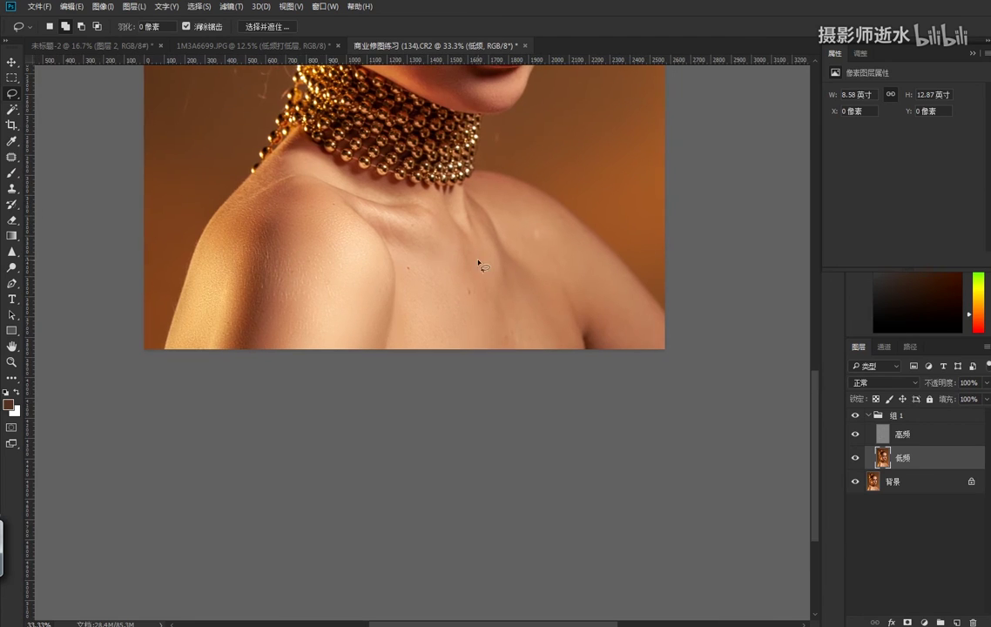
left_click_drag(406, 253, 409, 254)
key("shift+F6")
key("Return")
left_click(230, 6)
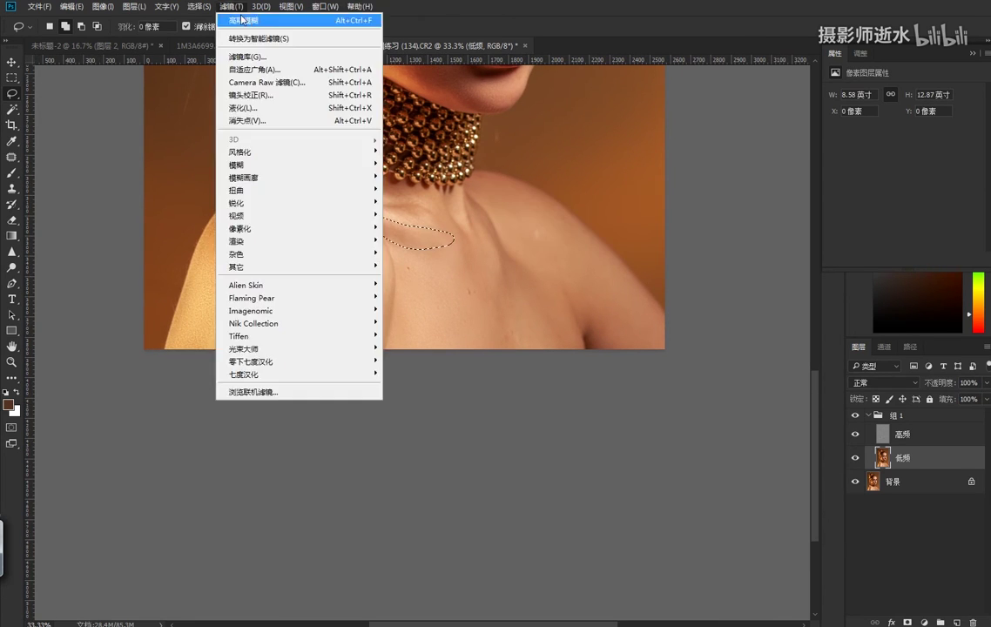
left_click(261, 22)
key("ctrl+d")
- Trace the collarbone under the necklace, feather, blur, and deselect
left_click_drag(493, 282, 490, 288)
left_click_drag(310, 228, 365, 244)
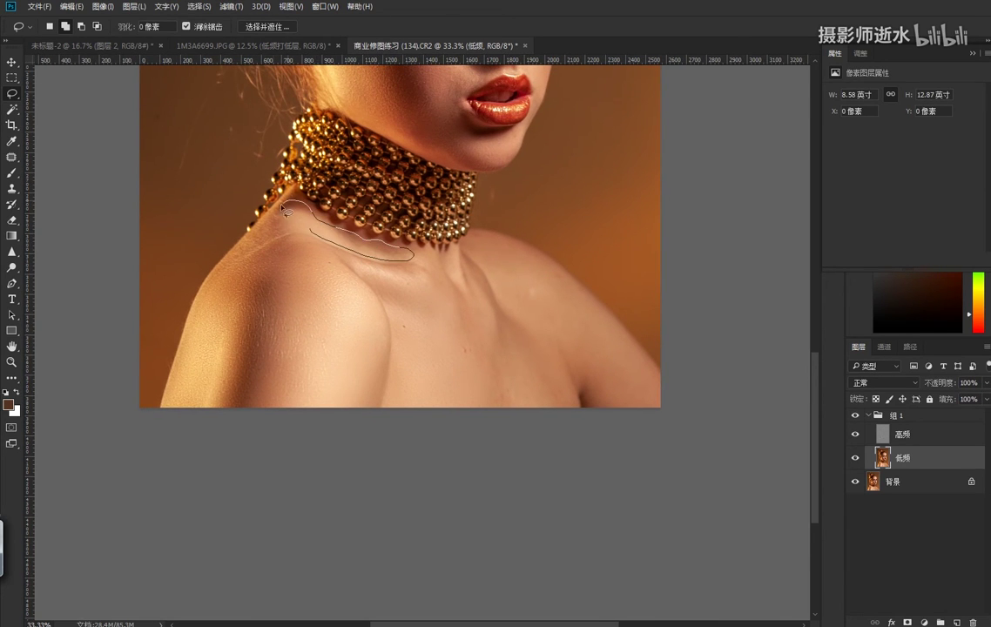
left_click_drag(288, 212, 285, 209)
key("shift+F6")
key("Return")
left_click(230, 6)
left_click(261, 22)
key("ctrl+d")
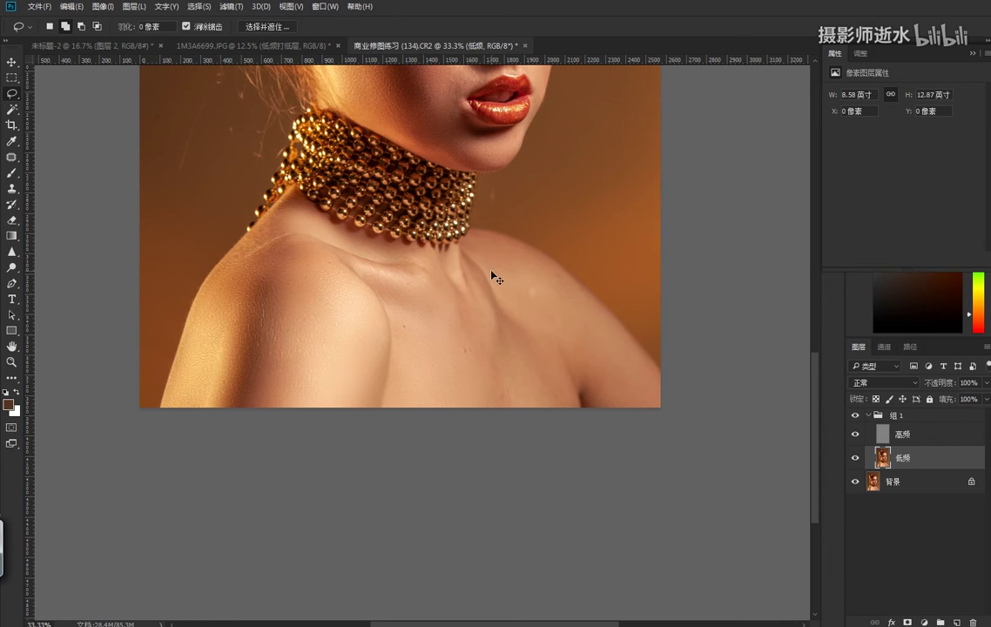
- Feather and blur the chest area below the necklace, then deselect
mouse_move(493, 276)
left_mouse_down()
mouse_move(458, 227)
mouse_move(411, 248)
left_mouse_up()
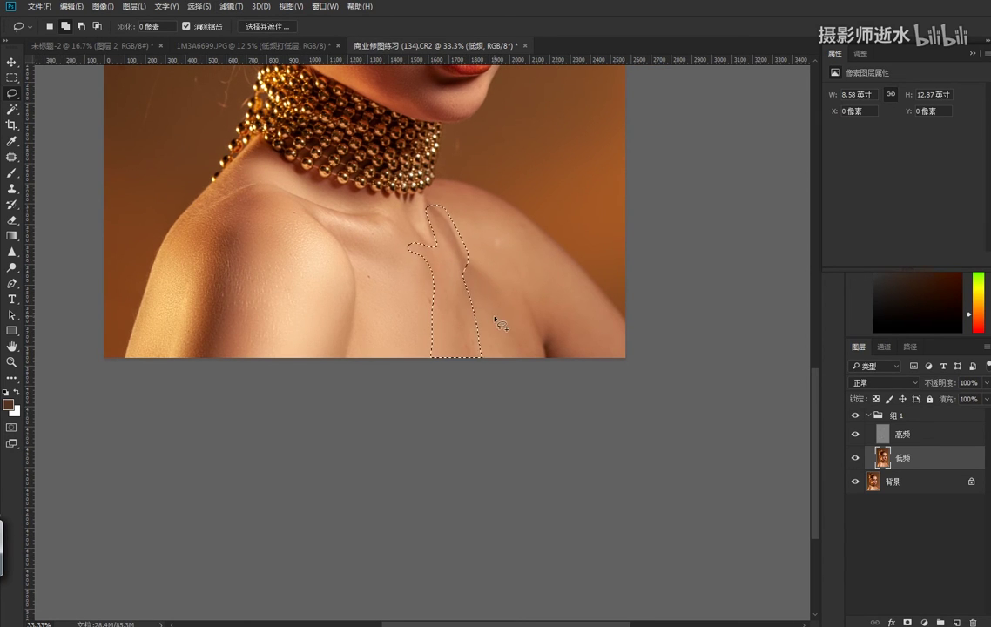
key("shift+F6")
key("Return")
left_click(231, 6)
left_click(261, 21)
key("ctrl+d")
- Feather and blur the right shoulder skin, deselect, and zoom out to the whole portrait
left_click_drag(477, 295, 426, 248)
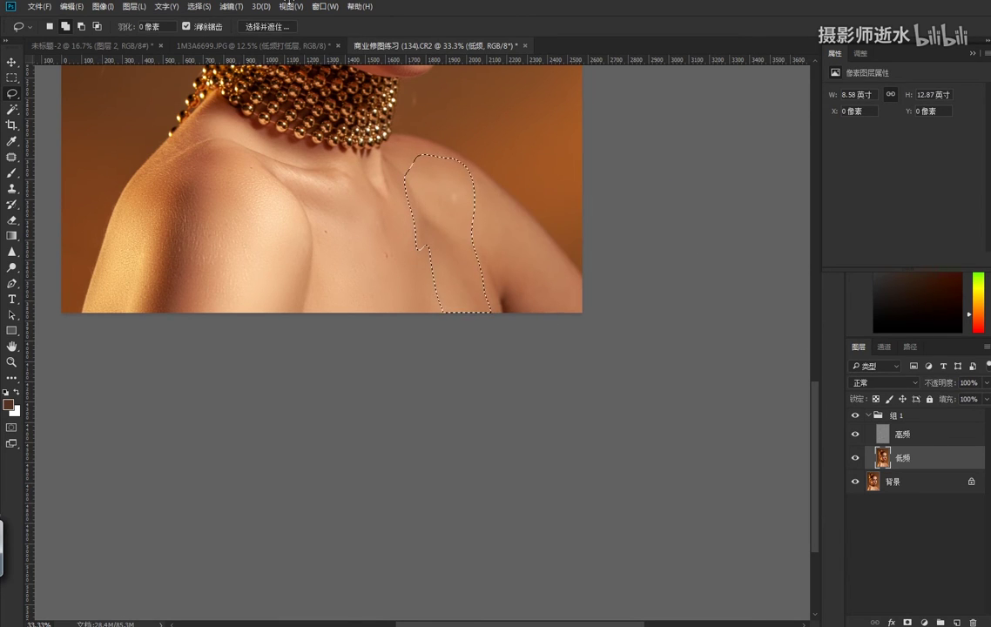
key("ctrl+d")
left_click_drag(564, 276, 537, 254)
left_click_drag(440, 211, 438, 159)
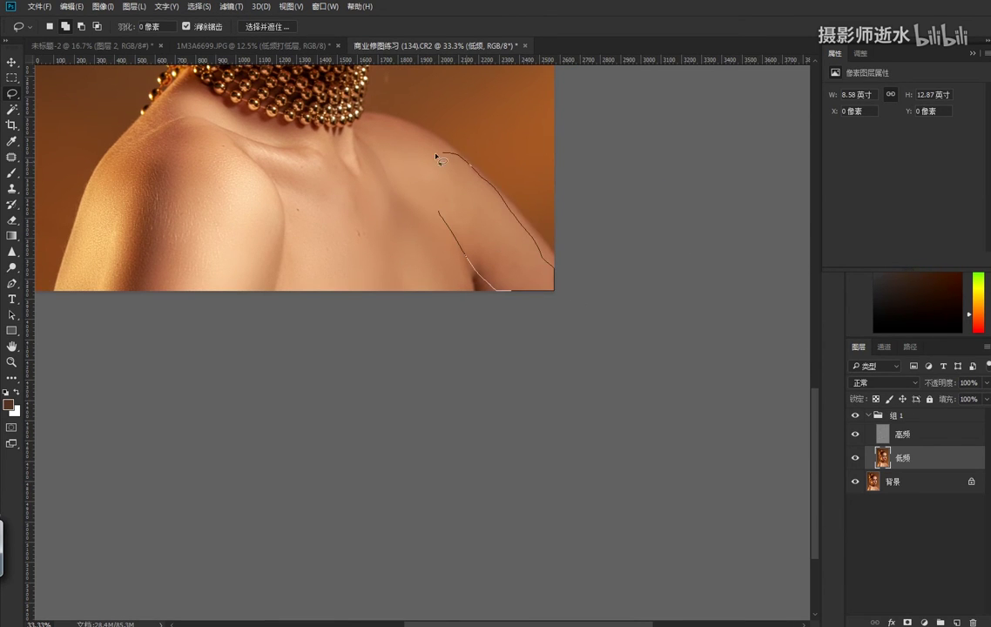
key("shift+F6")
key("Return")
left_click(229, 6)
left_click(261, 22)
key("ctrl+d")
key("ctrl+minus")
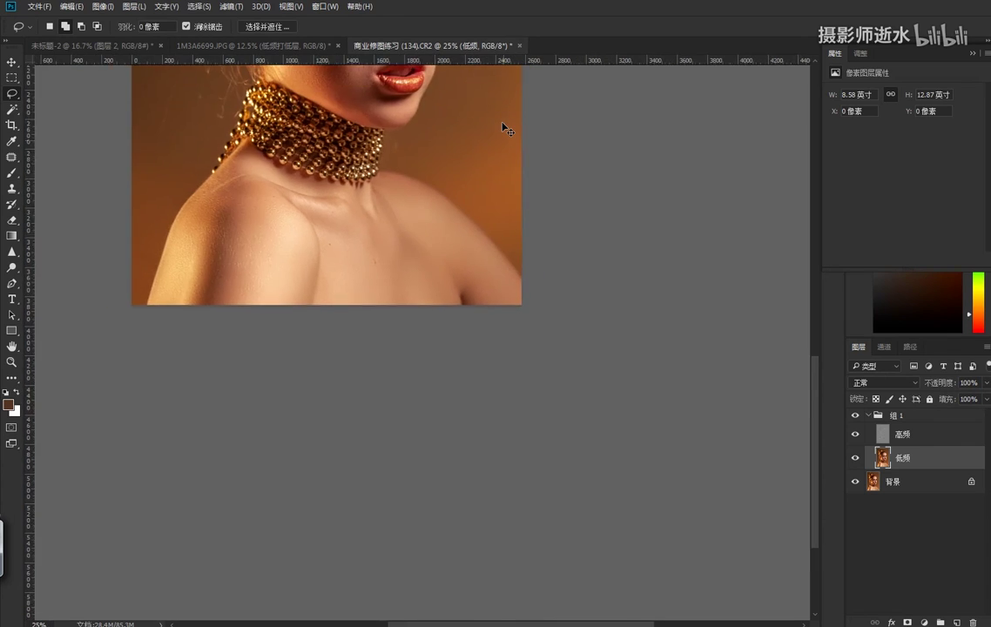
key("ctrl+minus")
key("ctrl+minus")
- Hide the retouch layers and zoom out and back in to compare with the original
left_click(855, 480, "alt")
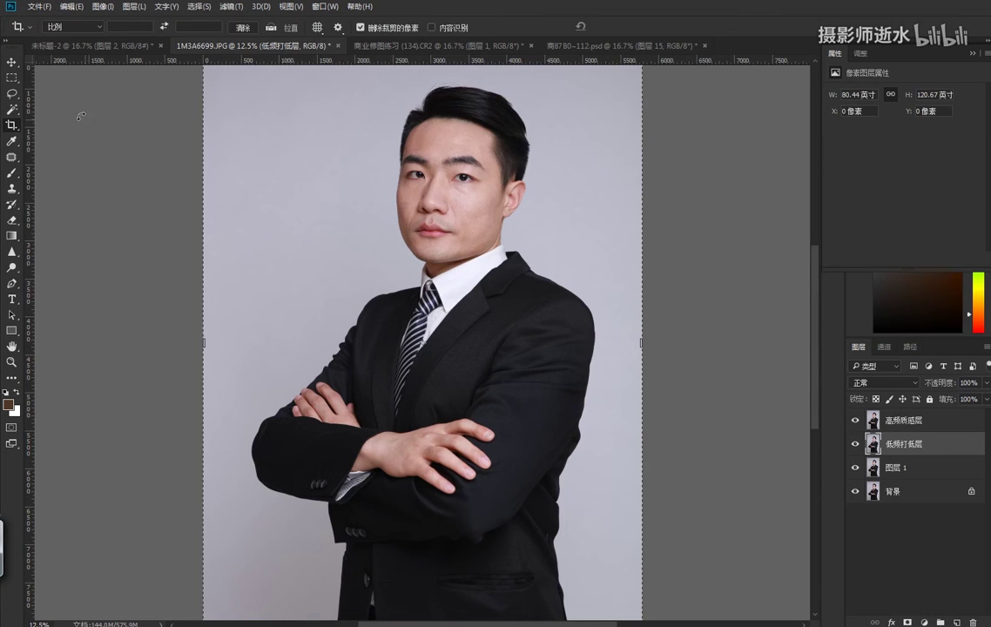
left_click(13, 96)
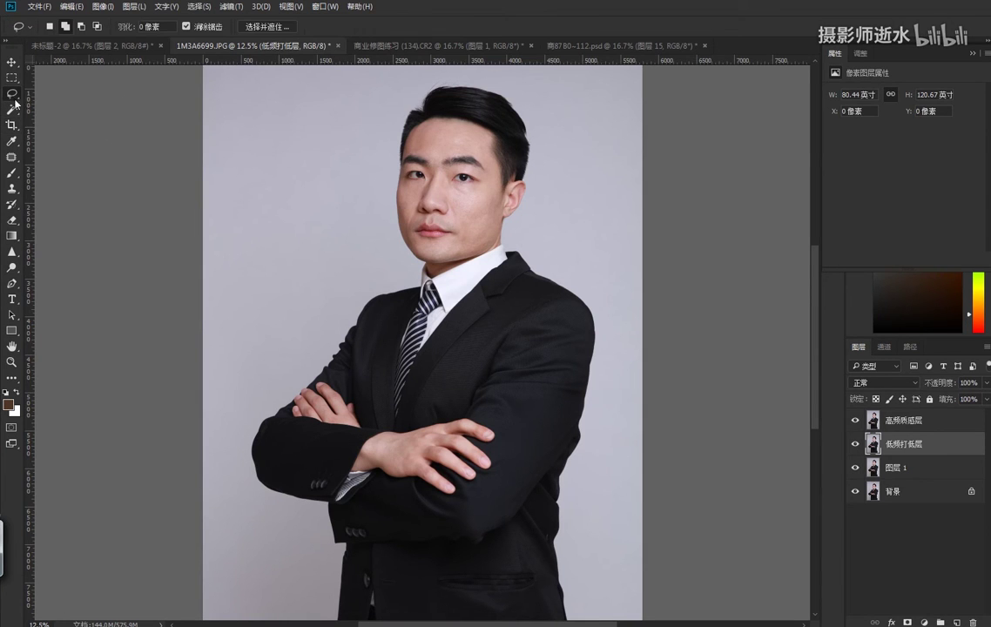
key("ctrl+minus")
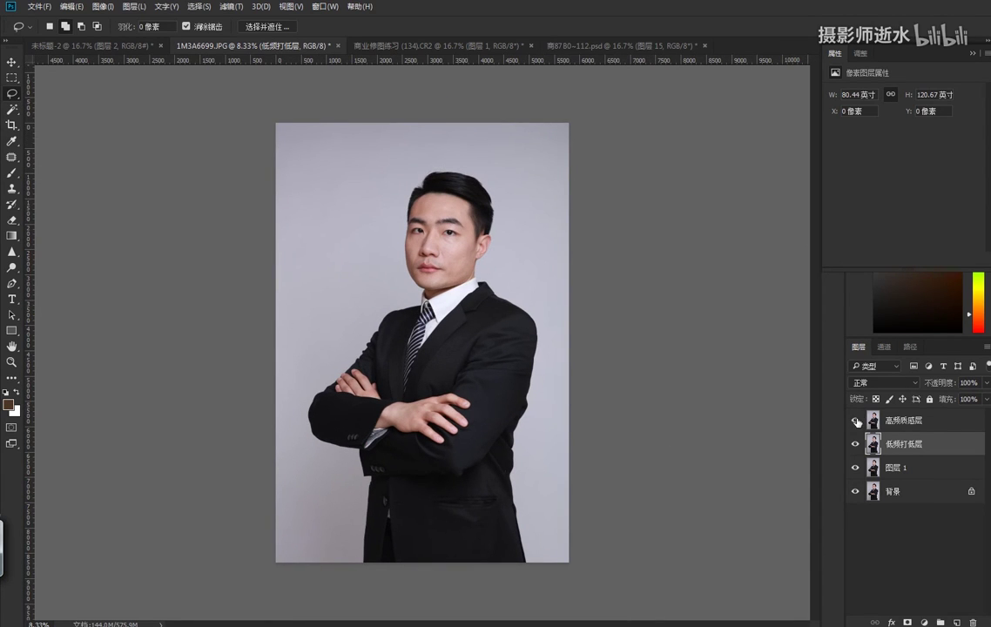
left_click(856, 467)
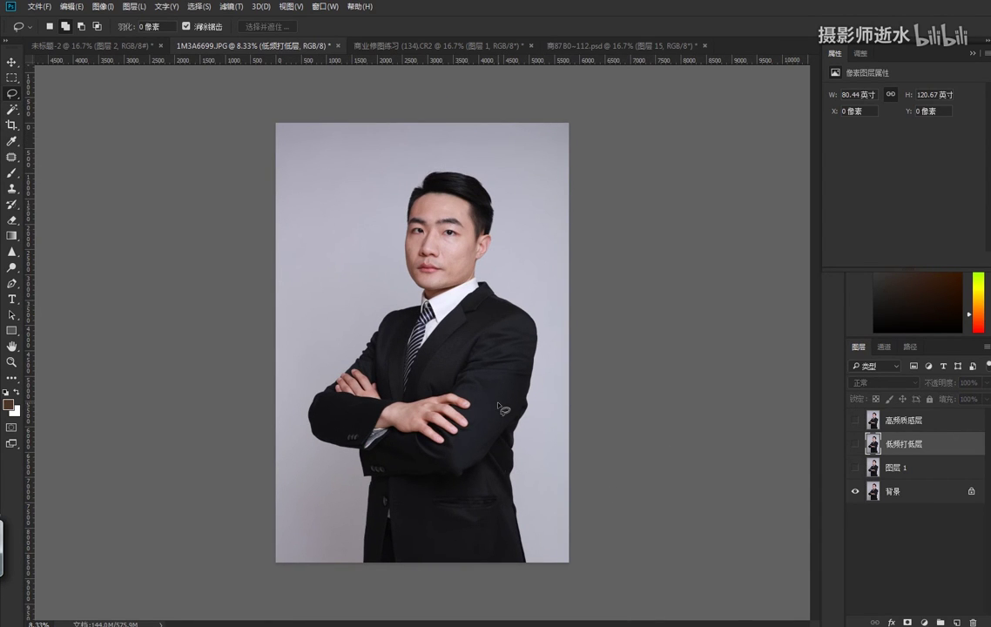
key("ctrl+plus")
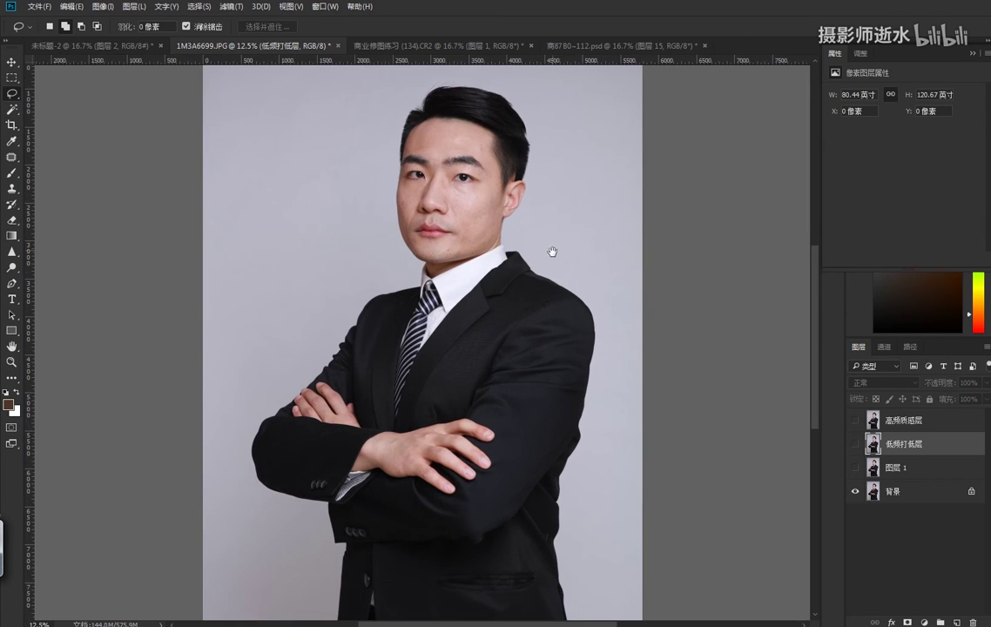
- Pan the view to center the man's face
left_click_drag(552, 251, 493, 307)
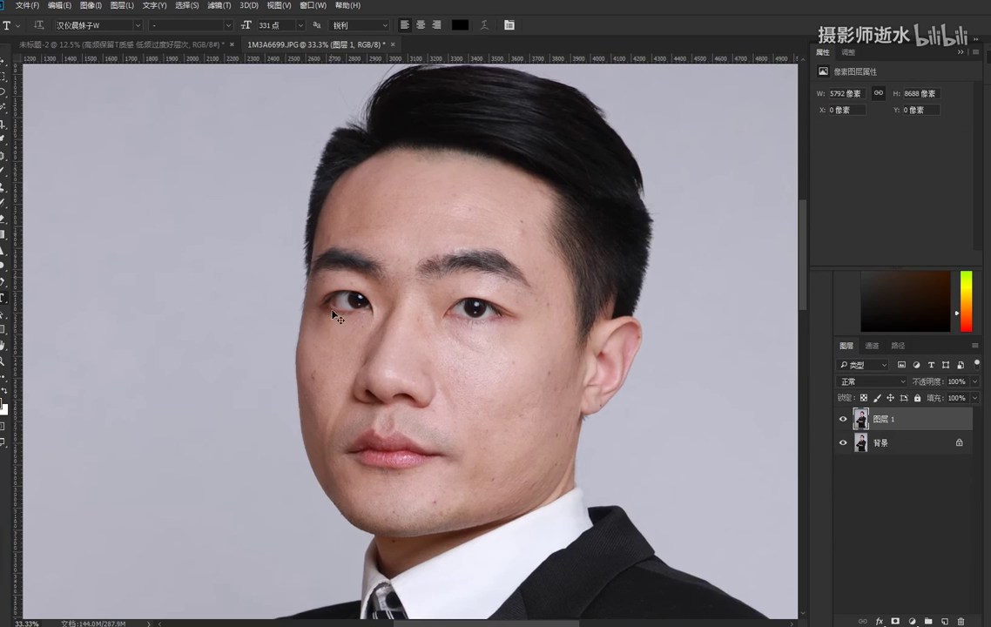
scroll(482, 276, "right", 3)
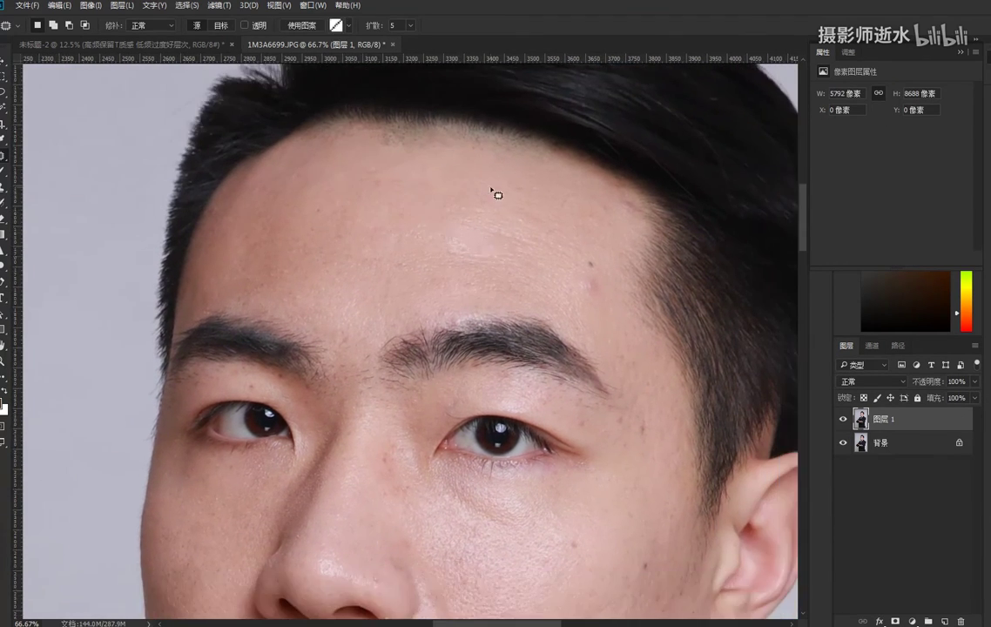
scroll(495, 192, "down", 5)
scroll(513, 300, "down", 10)
scroll(381, 281, "right", 3)
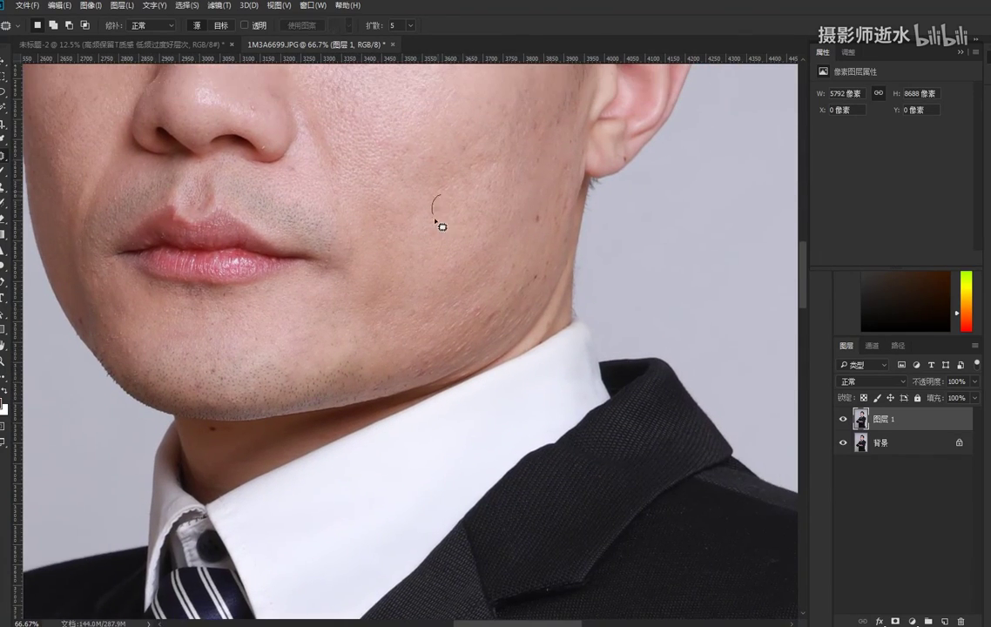
scroll(435, 262, "up", 3)
left_click_drag(522, 175, 522, 261)
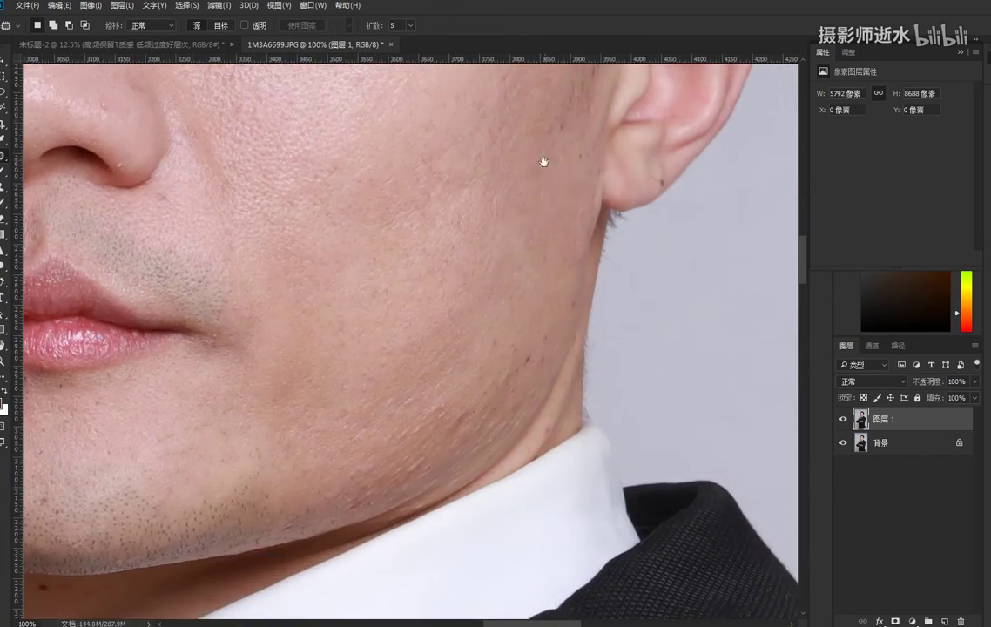
- Outline a small spot on the jaw and inspect the cheek and jaw skin up close
left_click_drag(426, 257, 458, 267)
scroll(458, 246, "up", 2)
scroll(360, 369, "up", 5)
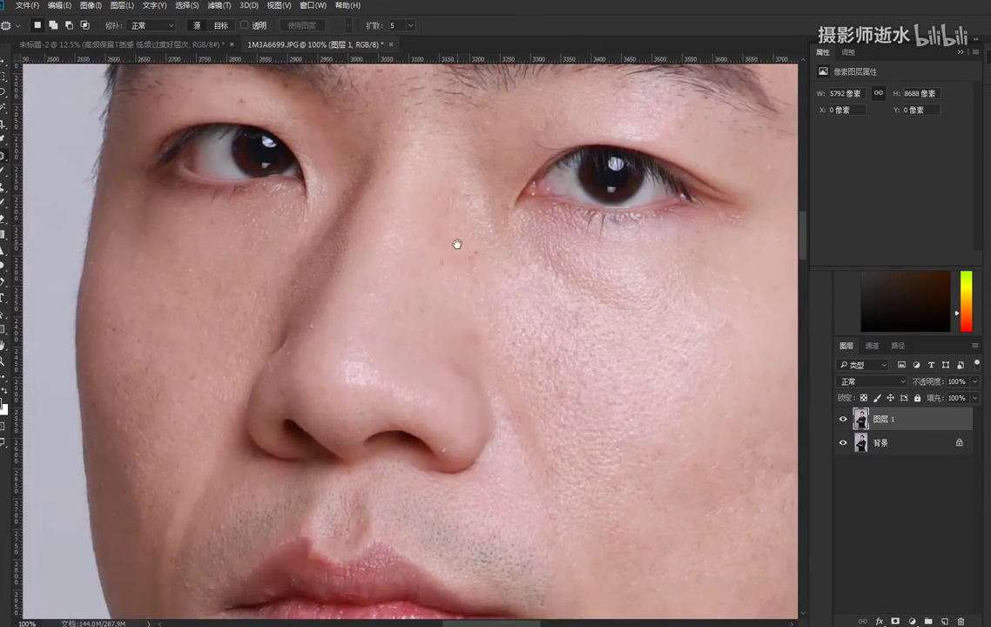
scroll(339, 276, "down", 1)
scroll(365, 479, "down", 2)
scroll(418, 415, "down", 2)
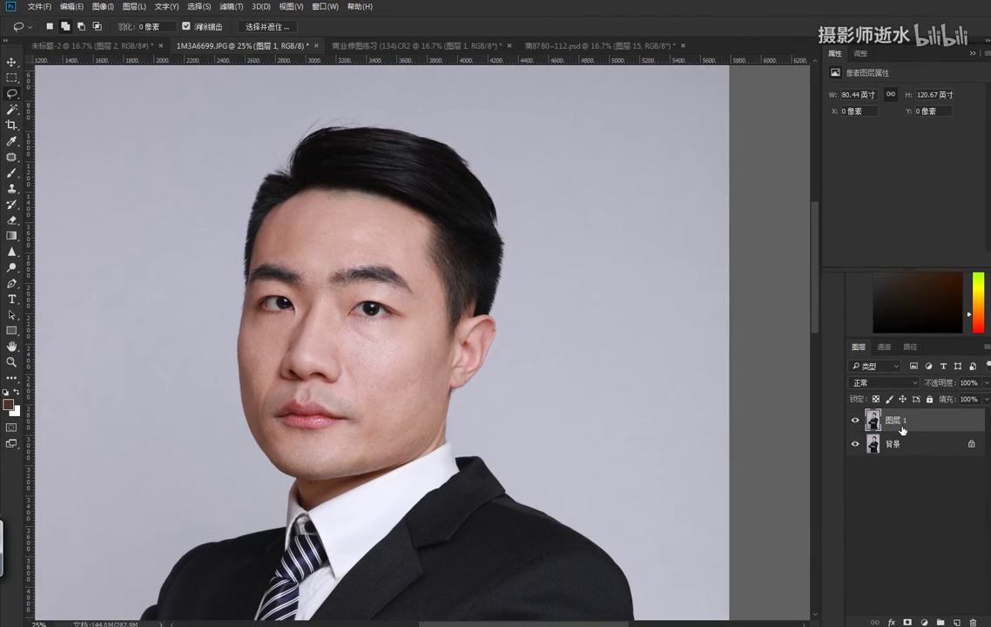
- Duplicate the portrait layer and apply a 24-pixel Gaussian blur to the 低 copy
key("ctrl+j")
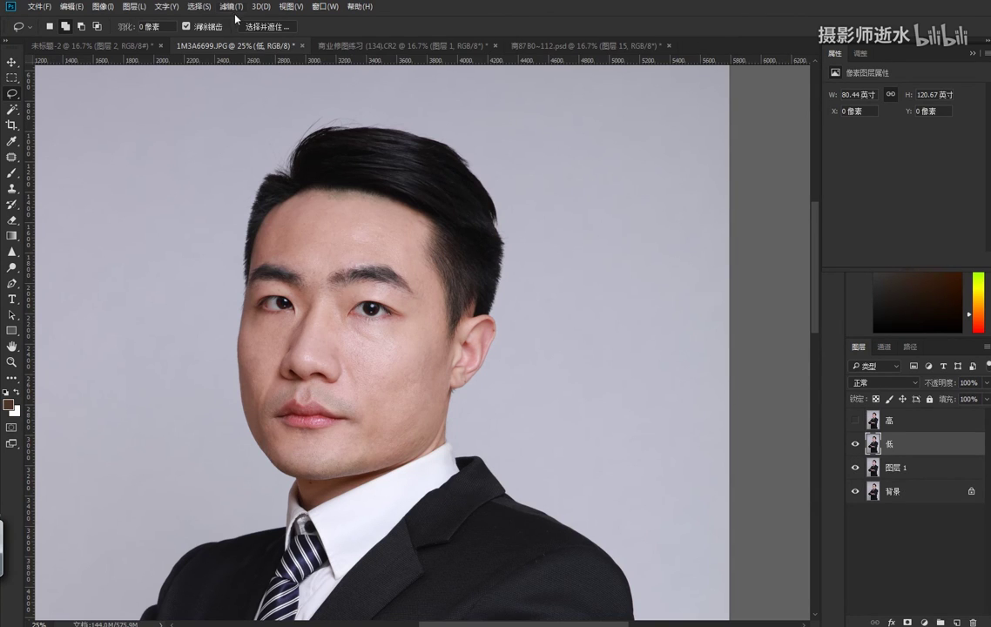
left_click(233, 8)
mouse_move(237, 164)
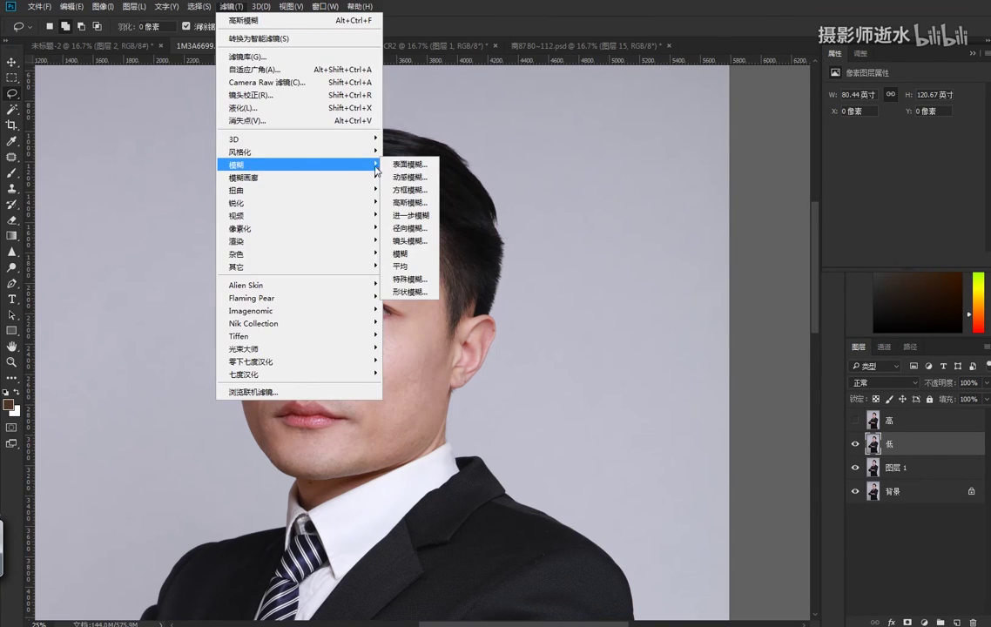
left_click(409, 202)
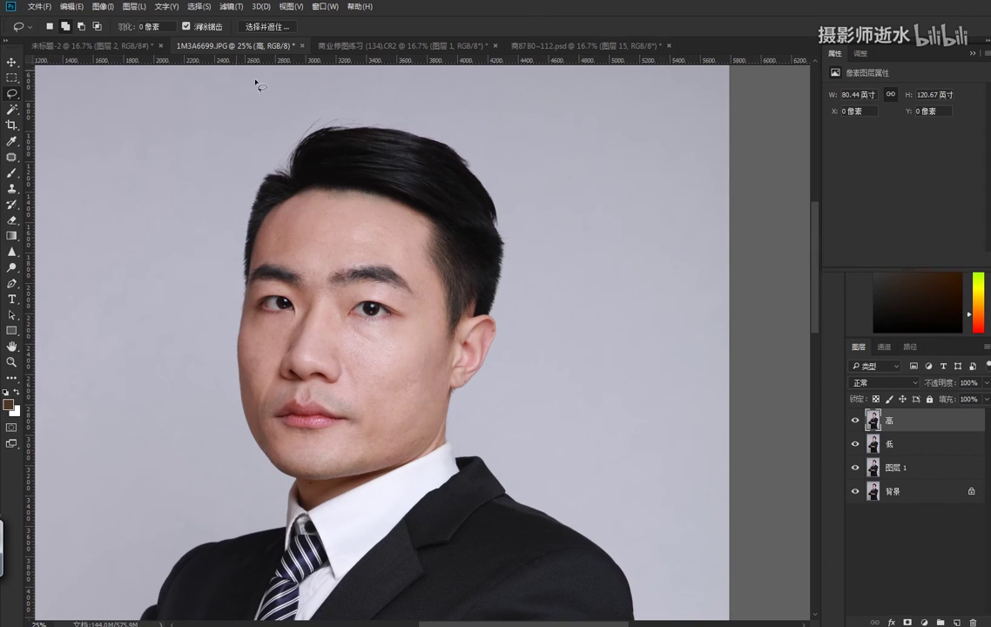
- Apply Image to 高 with source layer 低, Subtract, scale 2, offset 128
left_click(103, 8)
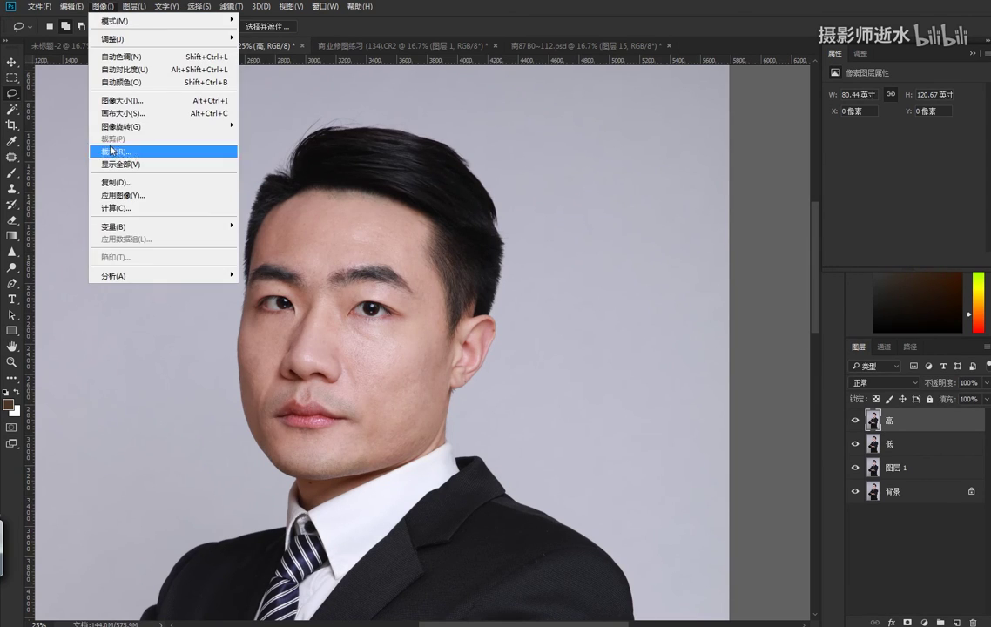
left_click(119, 178)
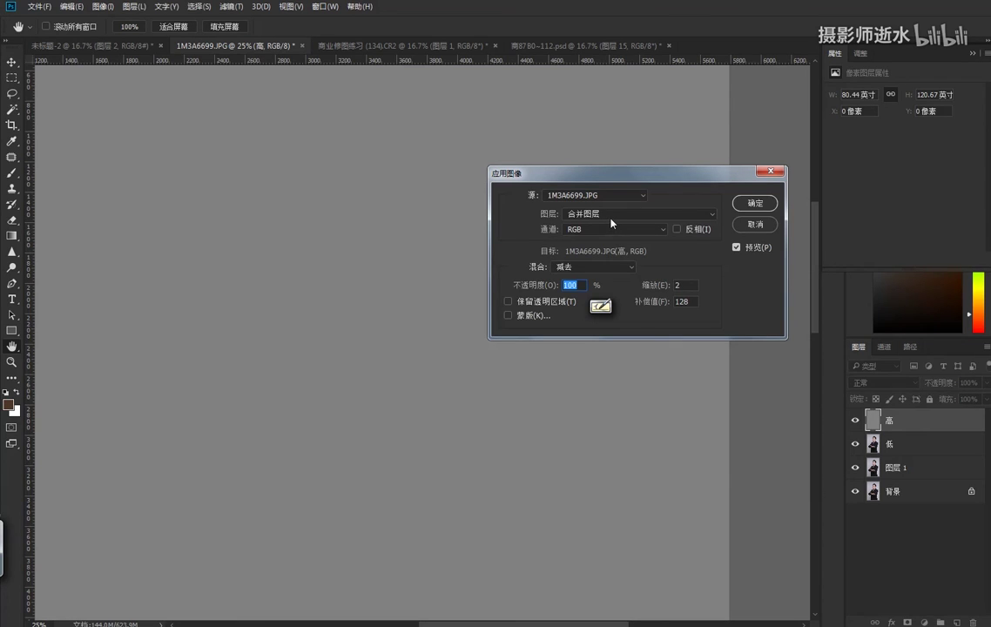
left_click(609, 215)
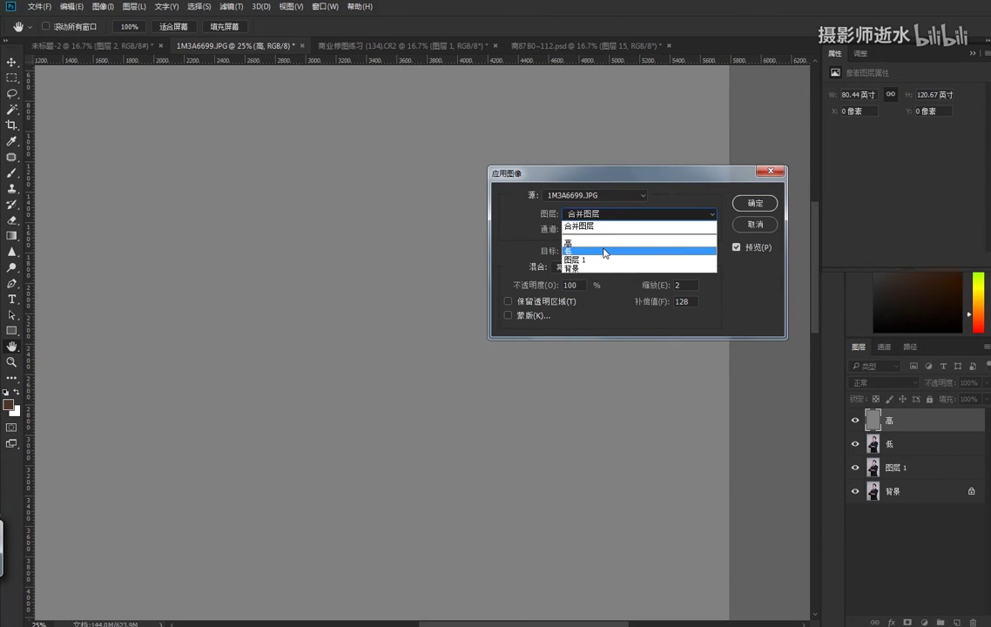
left_click(605, 252)
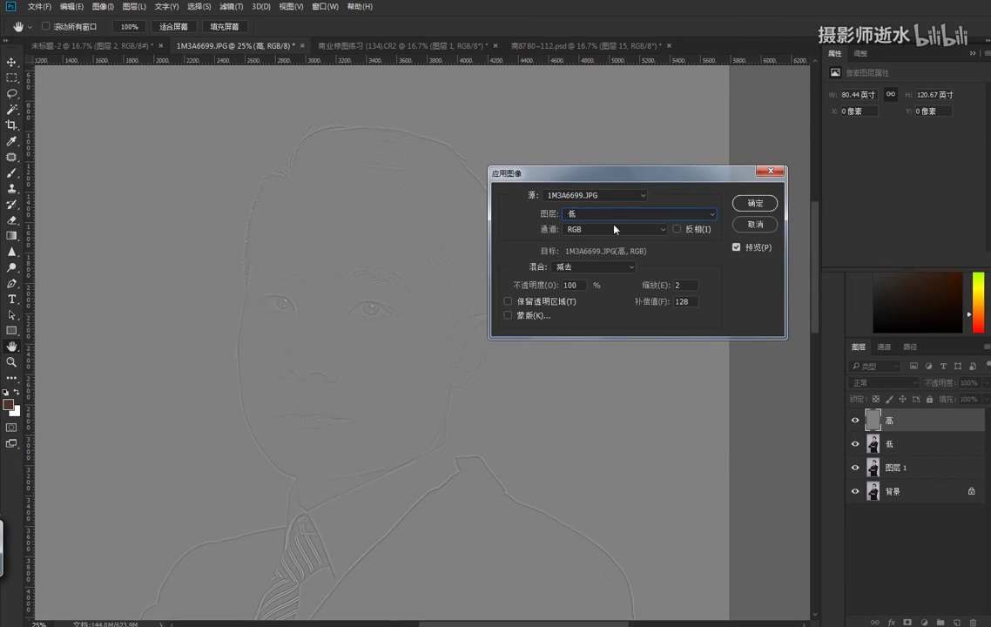
left_click(614, 215)
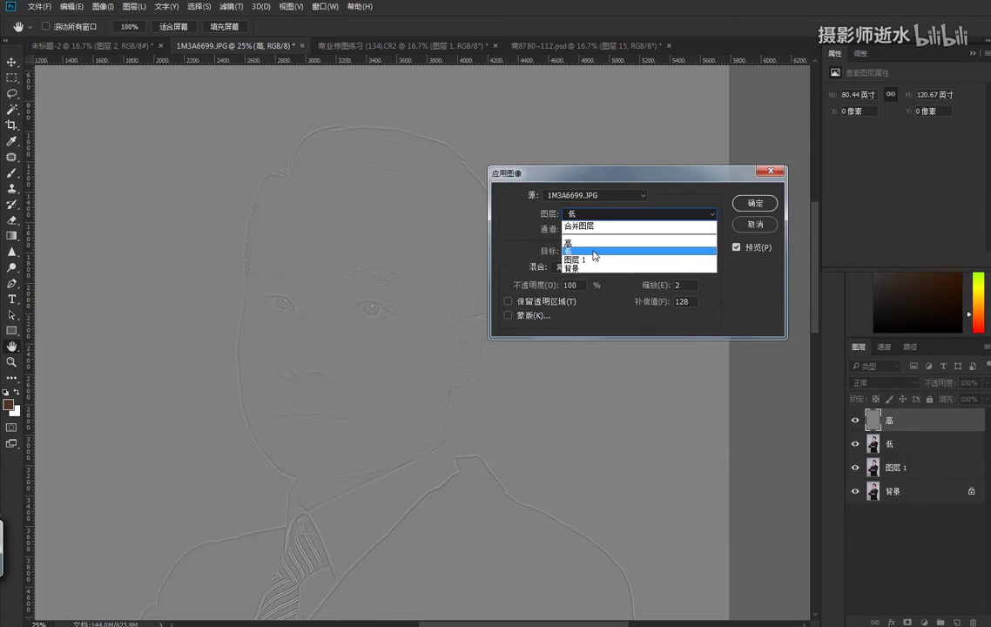
left_click(593, 252)
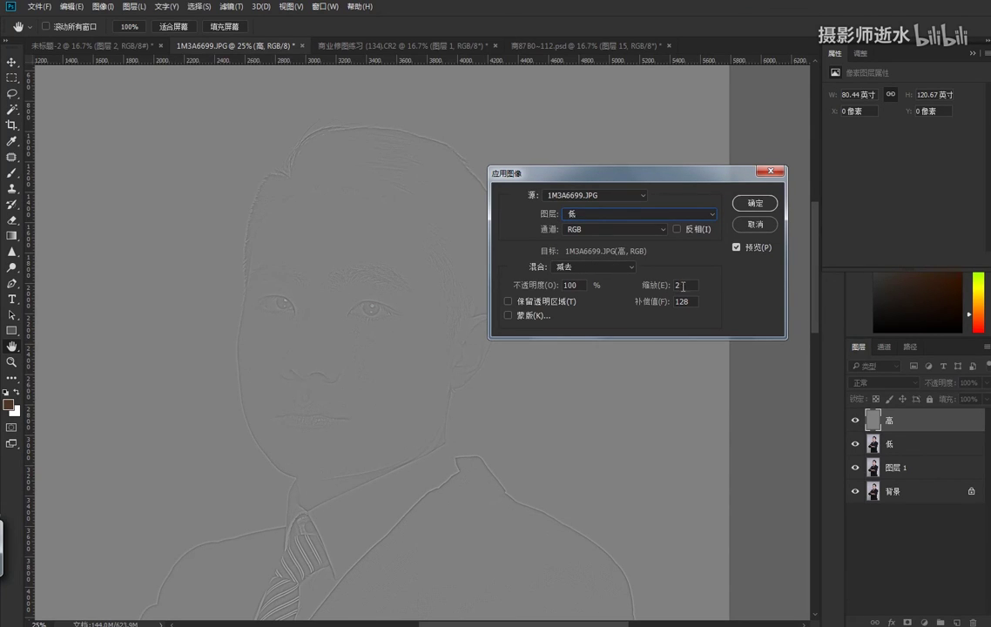
left_click(753, 204)
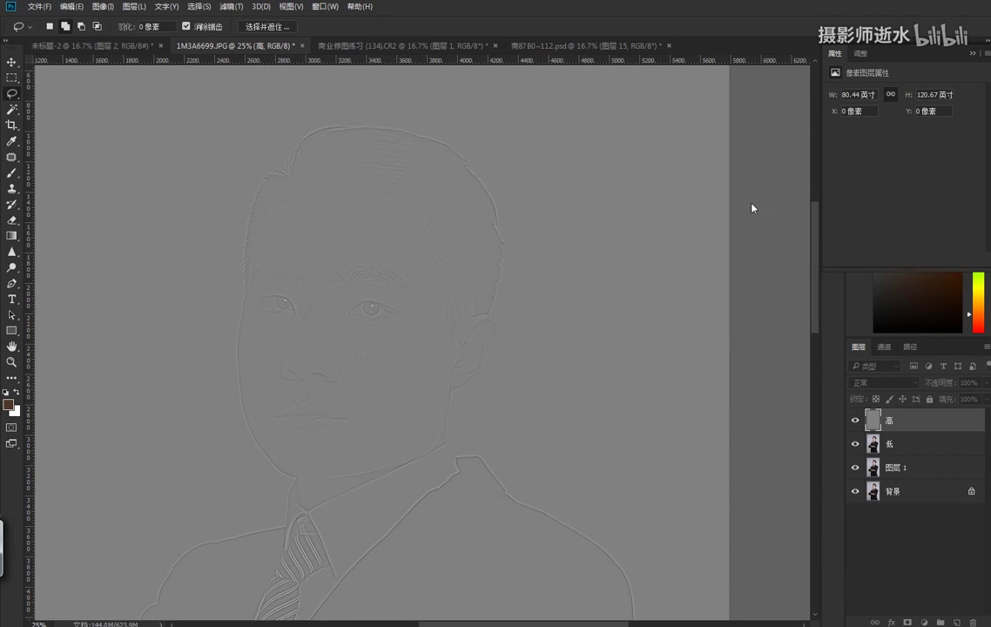
- Set 高 to Linear Light blending, then select 低 and zoom in to 50%
left_click(876, 383)
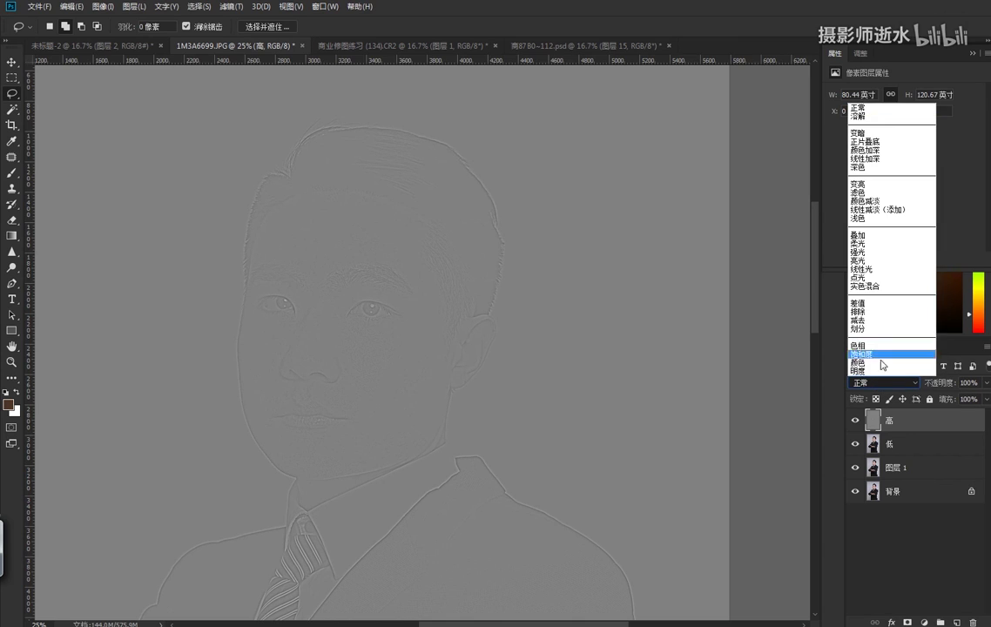
left_click(880, 268)
left_click(862, 440)
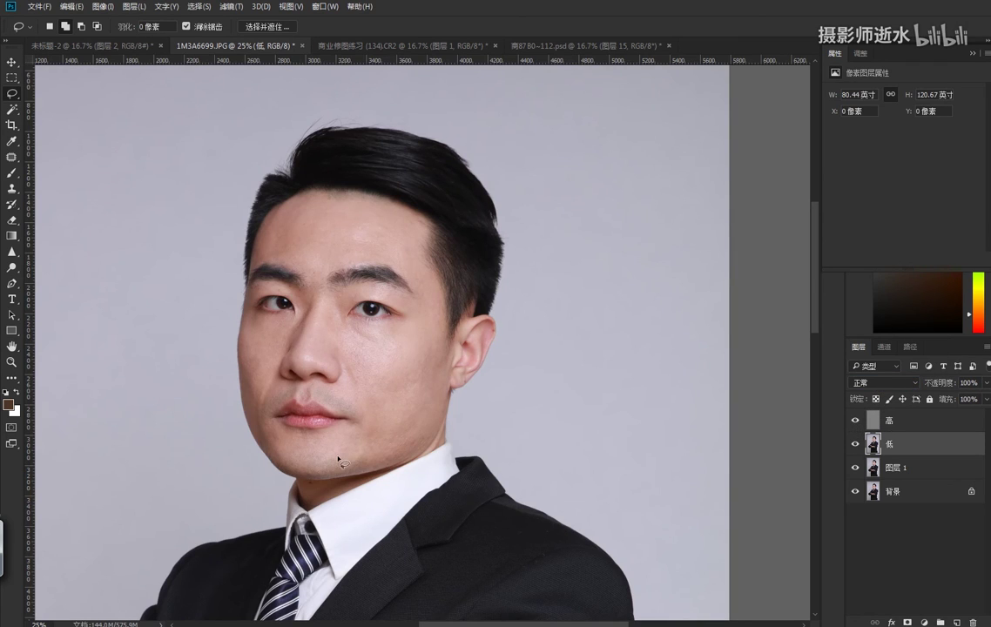
key("ctrl+plus")
key("ctrl+plus")
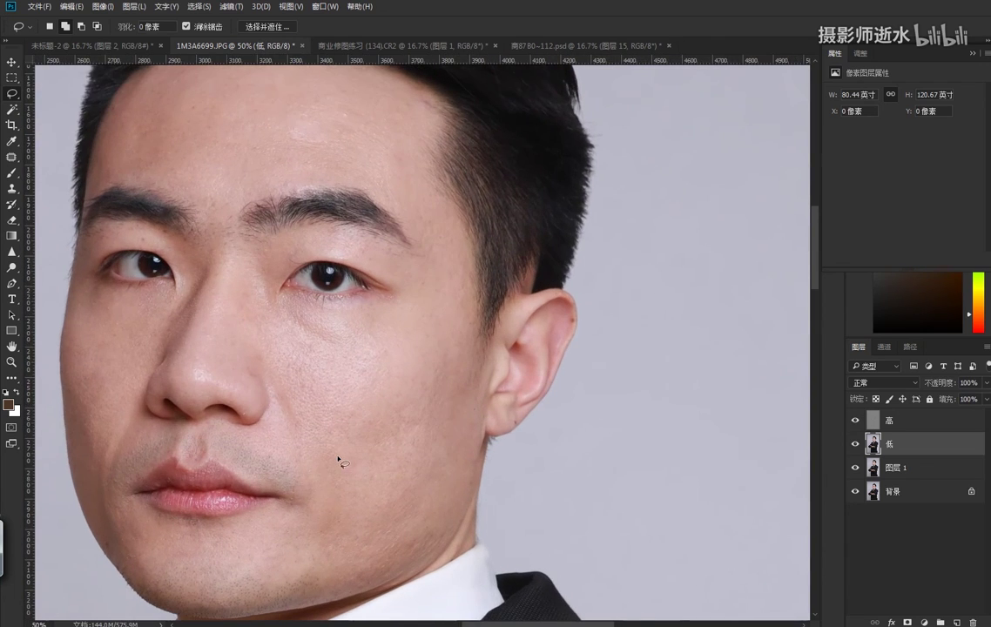
- Lasso the forehead on the 低 layer and feather the selection by 15 px
left_click_drag(402, 229, 587, 276)
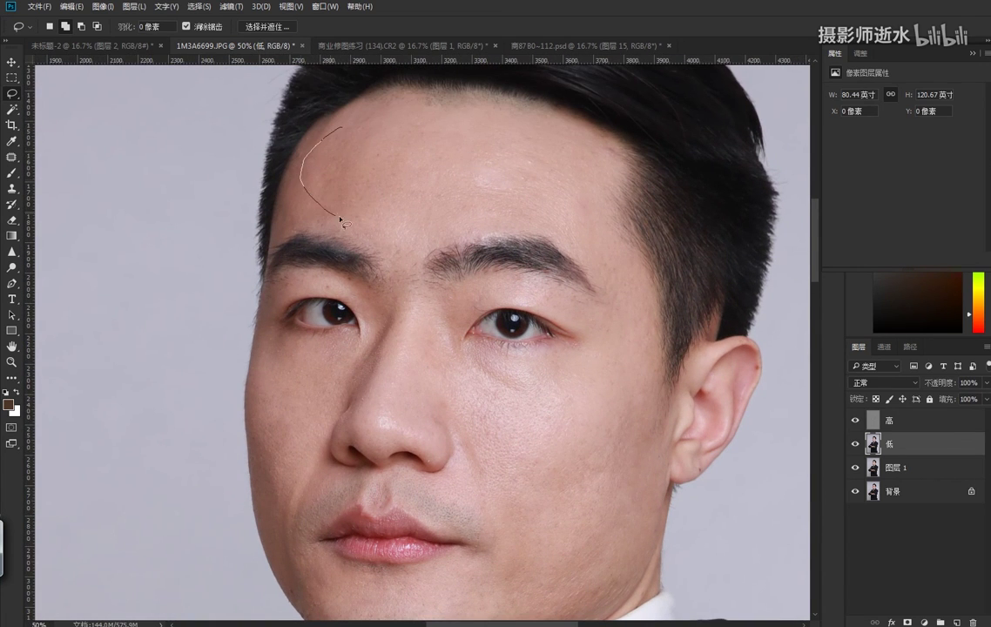
left_click_drag(478, 223, 357, 120)
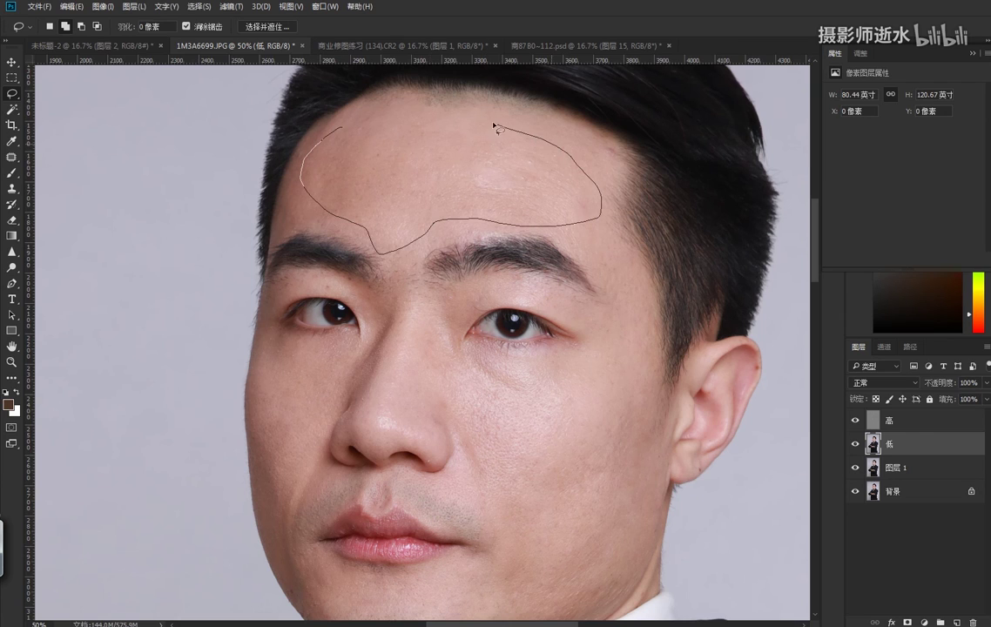
left_click_drag(309, 223, 305, 218)
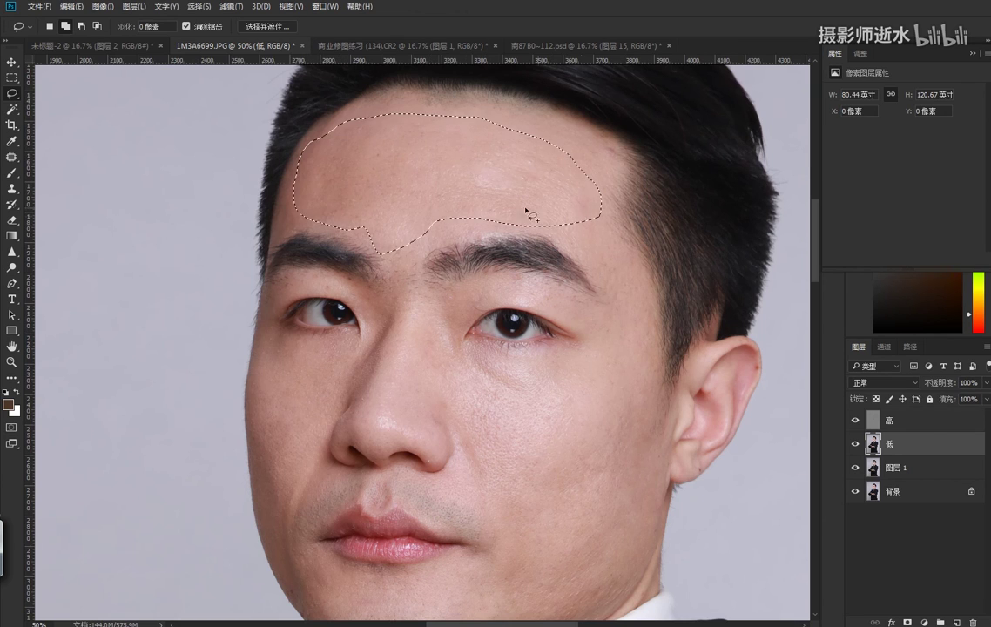
key("shift+F6")
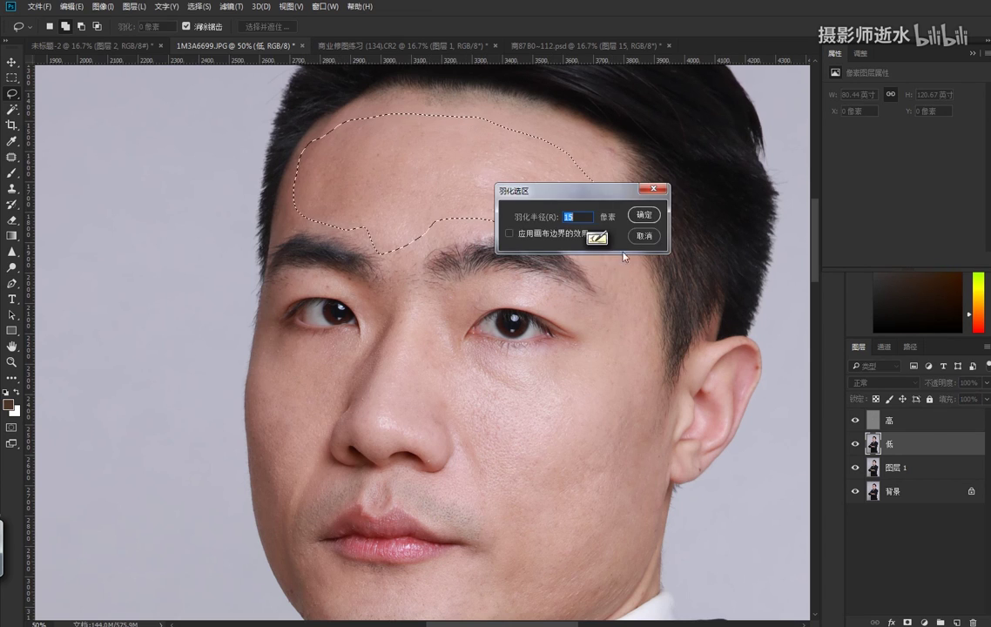
left_click(647, 207)
- Blur the forehead with a 21-pixel Gaussian blur and deselect
left_click(230, 6)
mouse_move(296, 165)
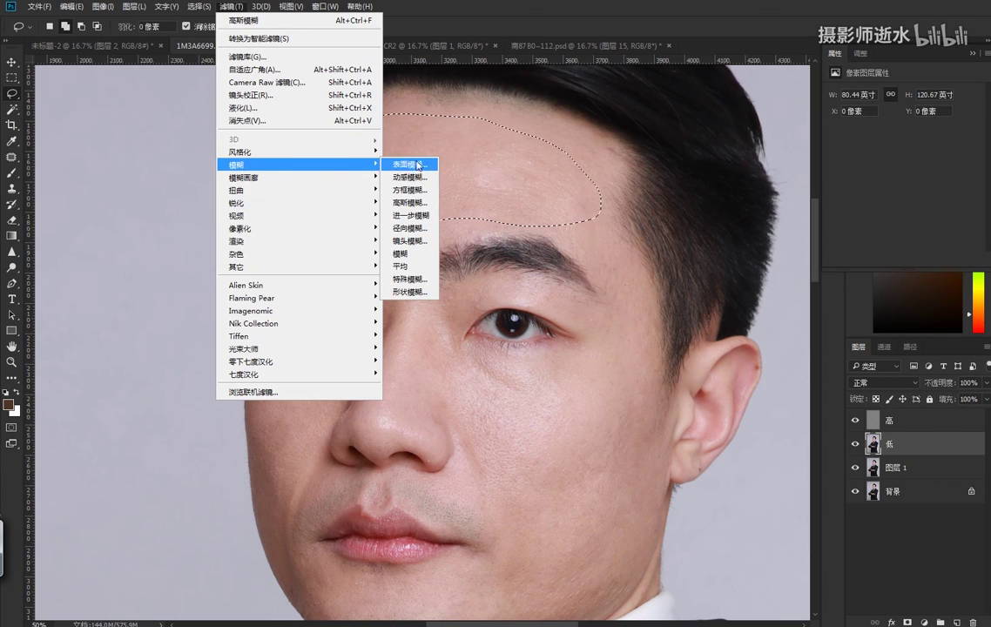
left_click(410, 202)
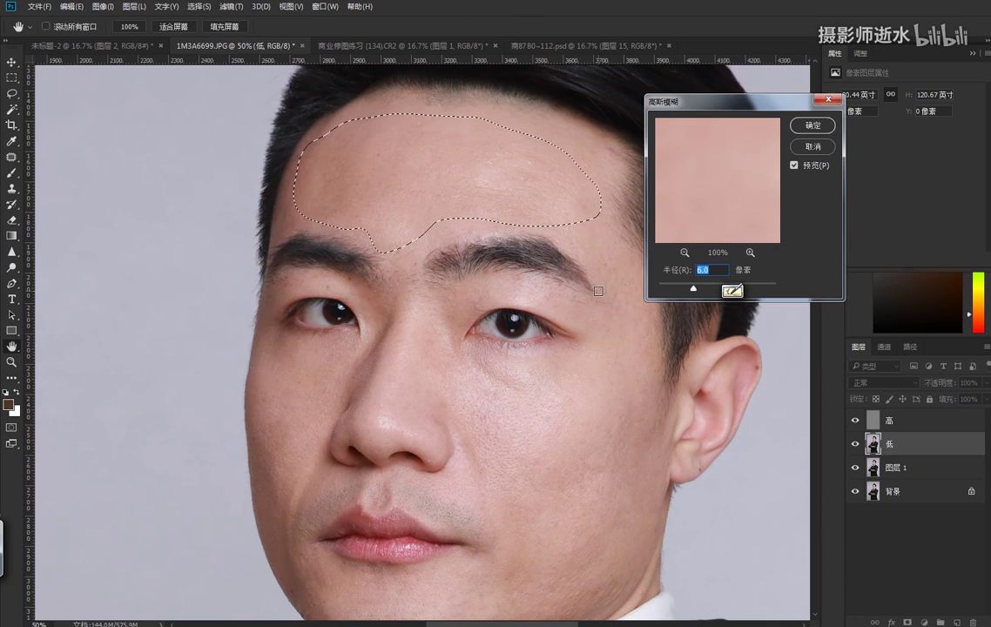
type("24")
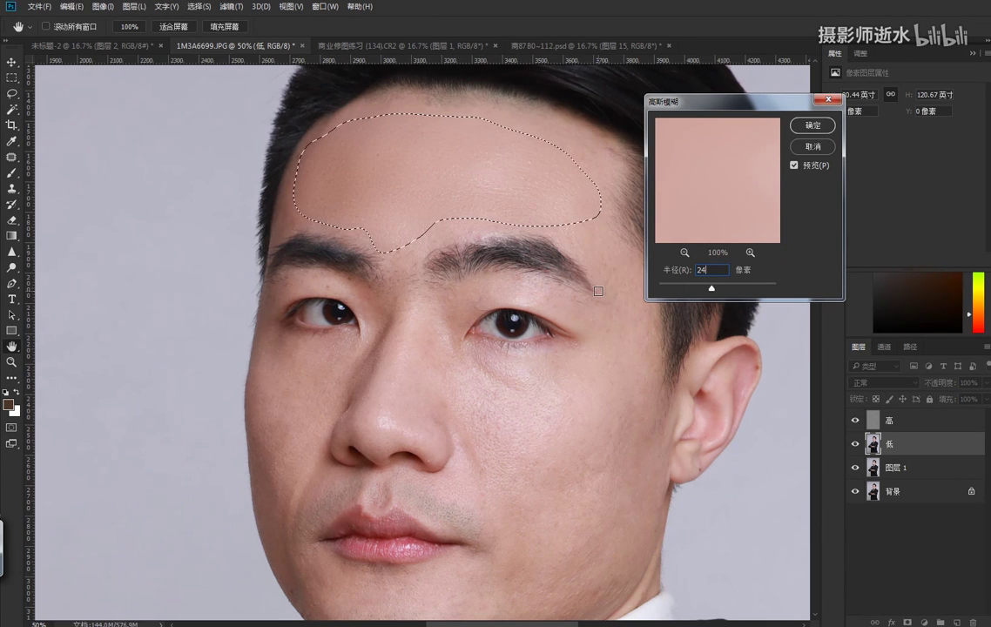
key("BackSpace")
key("BackSpace")
type("21")
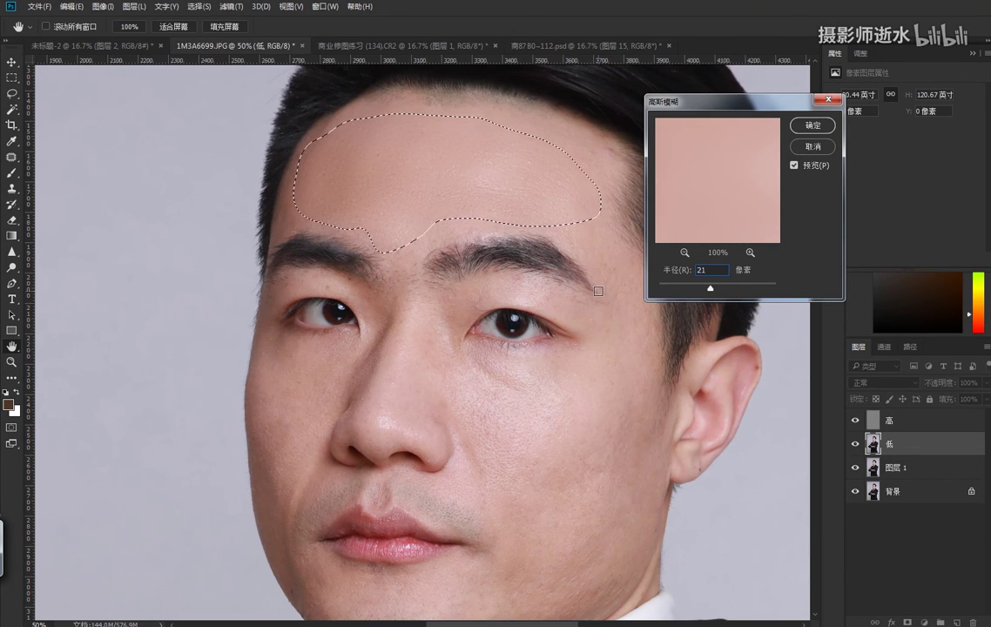
left_click(808, 125)
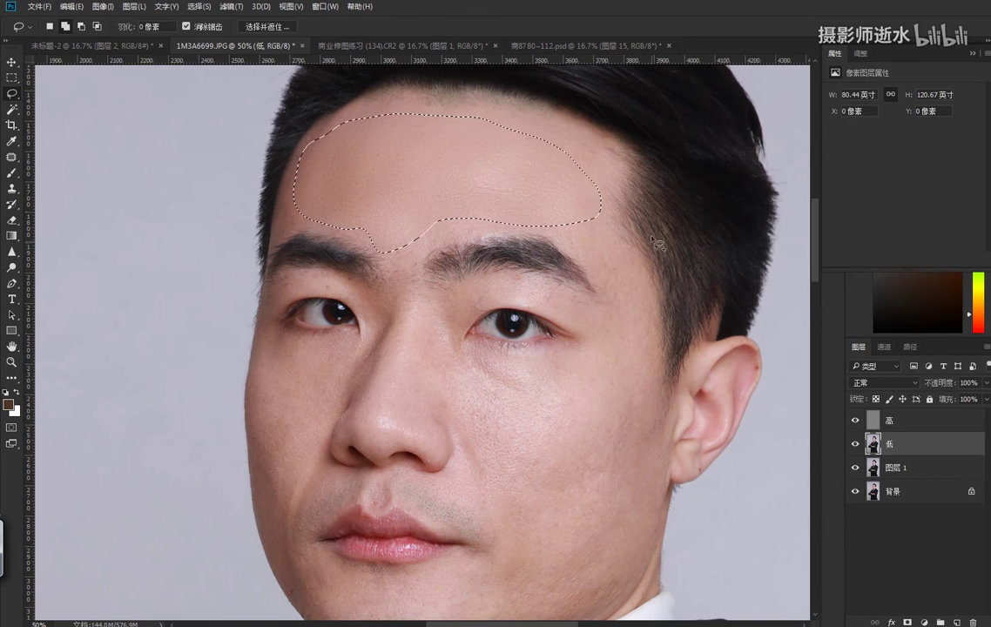
key("ctrl+d")
scroll(482, 347, "down", 2)
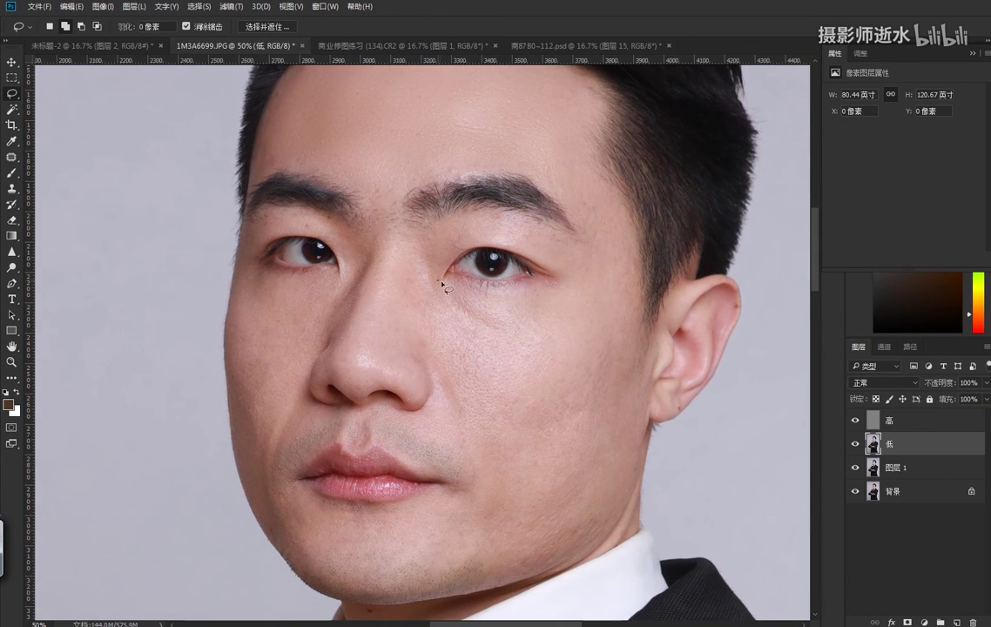
- Select both cheeks, feather 15 px and reapply the Gaussian blur
mouse_move(437, 280)
left_mouse_down()
mouse_move(448, 341)
mouse_move(438, 280)
left_mouse_up()
left_click_drag(261, 280, 263, 283)
key("shift+F6")
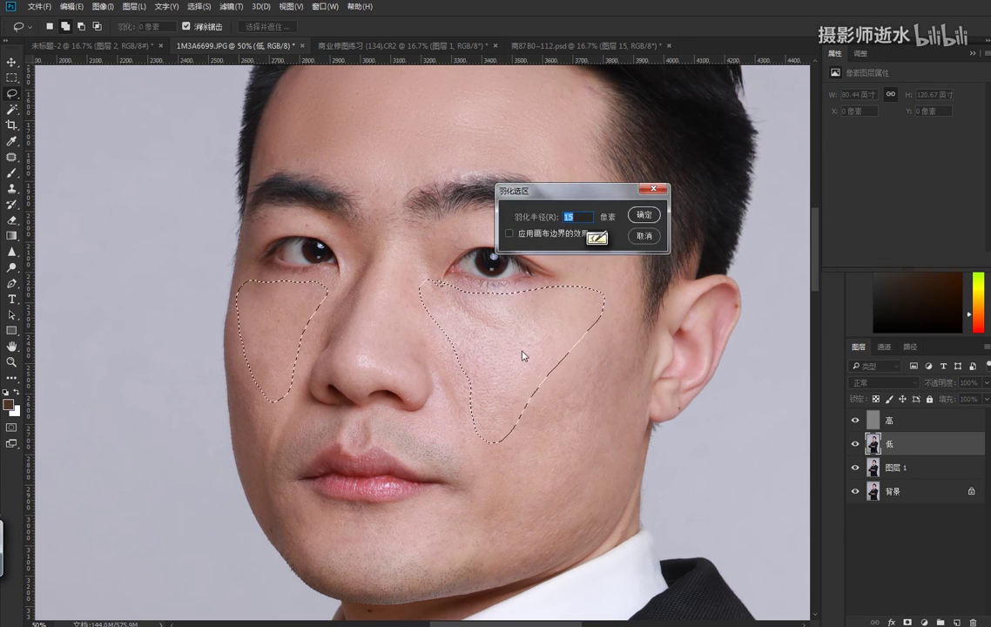
key("Return")
left_click(231, 6)
left_click_drag(557, 387, 562, 383)
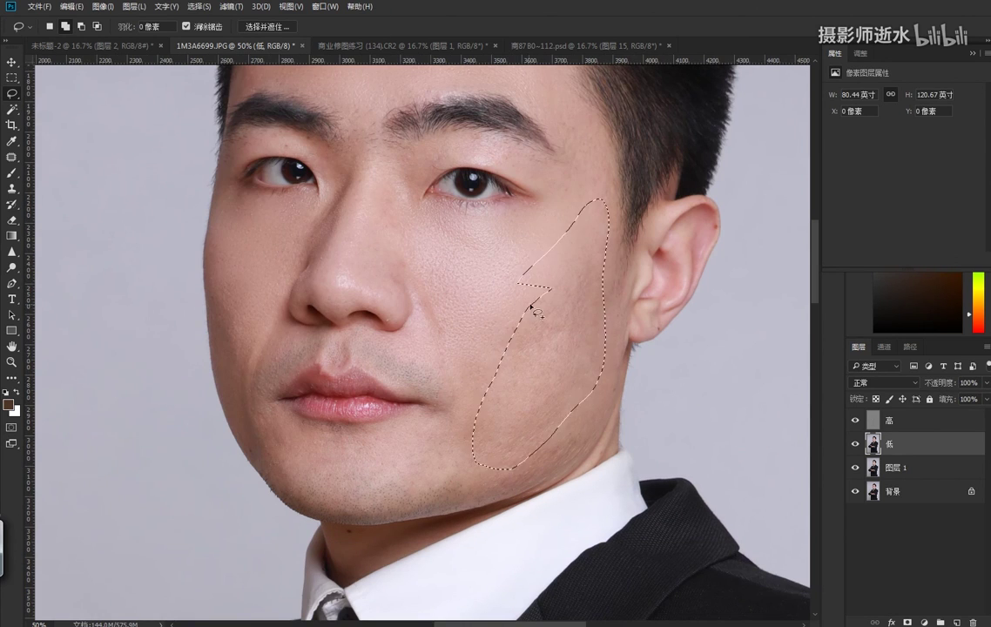
key("ctrl+d")
scroll(486, 343, "down", 2)
scroll(487, 343, "up", 1)
- Blur another cheek area and the nose bridge with 15 px feathered selections
mouse_move(450, 228)
left_mouse_down()
mouse_move(490, 333)
mouse_move(450, 231)
left_mouse_up()
key("shift+F6")
key("Return")
mouse_move(570, 293)
left_mouse_down()
mouse_move(450, 288)
mouse_move(481, 341)
left_mouse_up()
left_click_drag(425, 224, 426, 228)
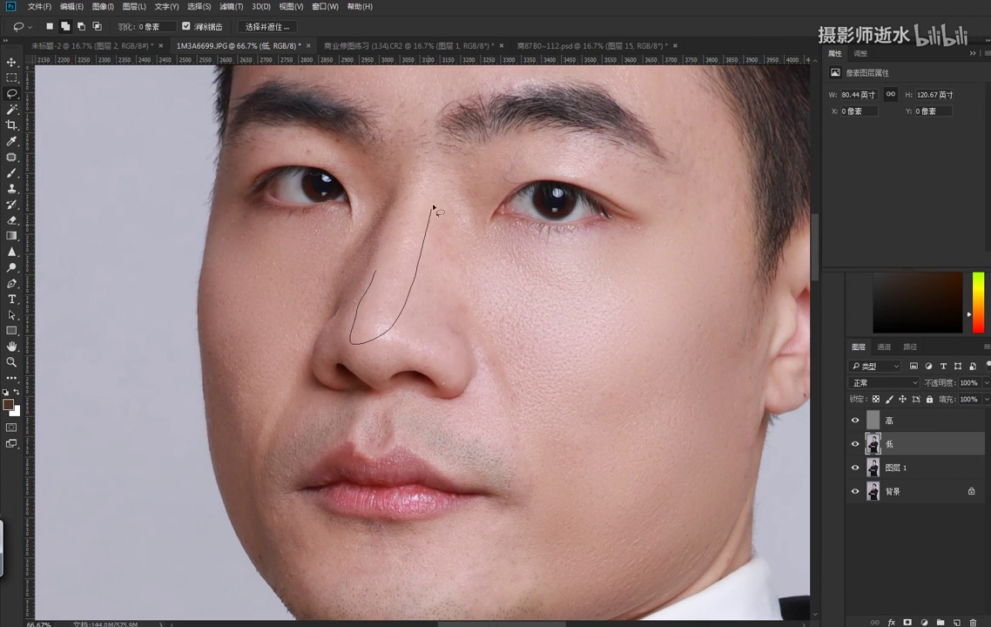
left_click_drag(431, 117, 433, 122)
key("shift+F6")
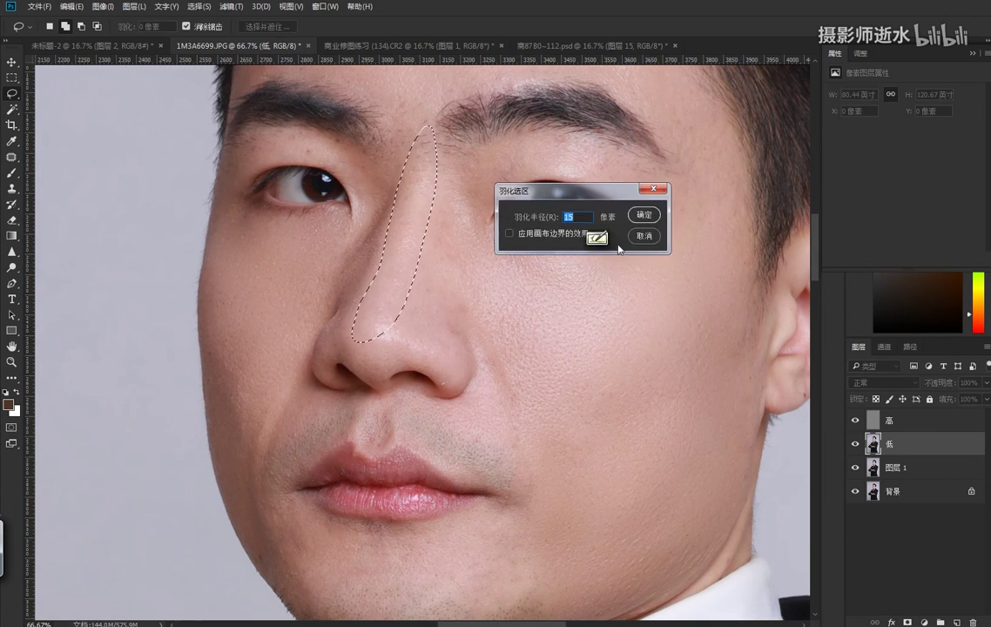
key("Return")
left_click(231, 6)
key("Escape")
- Blur the nose and its left side, then fit the view and select both frequency layers
scroll(421, 176, "down", 1)
left_click_drag(420, 176, 426, 161)
key("shift+F6")
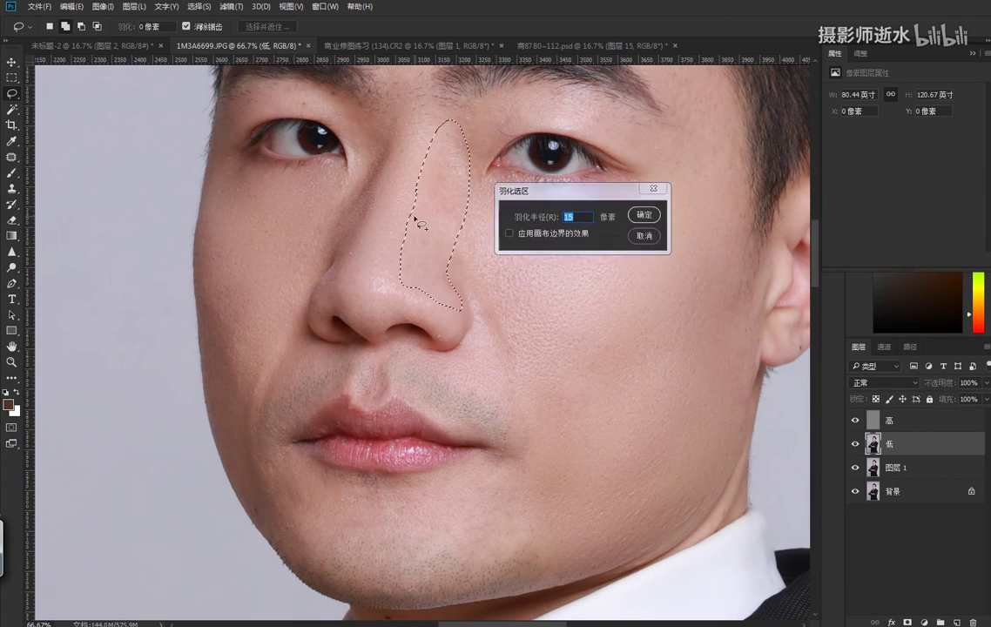
key("Return")
scroll(334, 240, "left", 1)
left_click_drag(376, 254, 383, 131)
key("shift+F6")
key("Return")
left_click(231, 6)
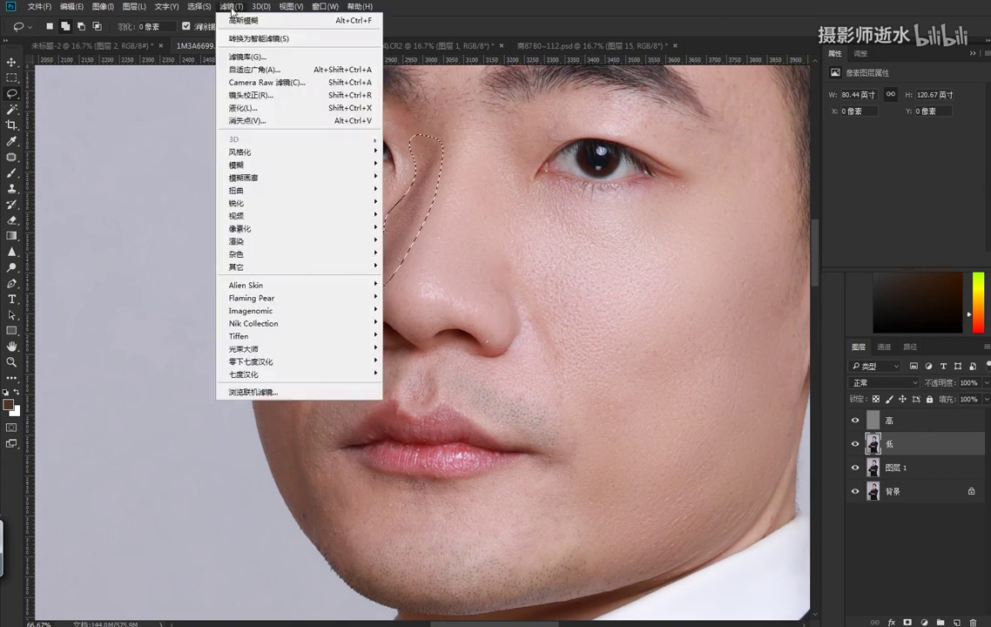
key("Escape")
key("ctrl+0")
left_click(905, 421, "shift")
- Group 高 and 低 into 组 1, zoom to 100%, and toggle it to compare
key("ctrl+g")
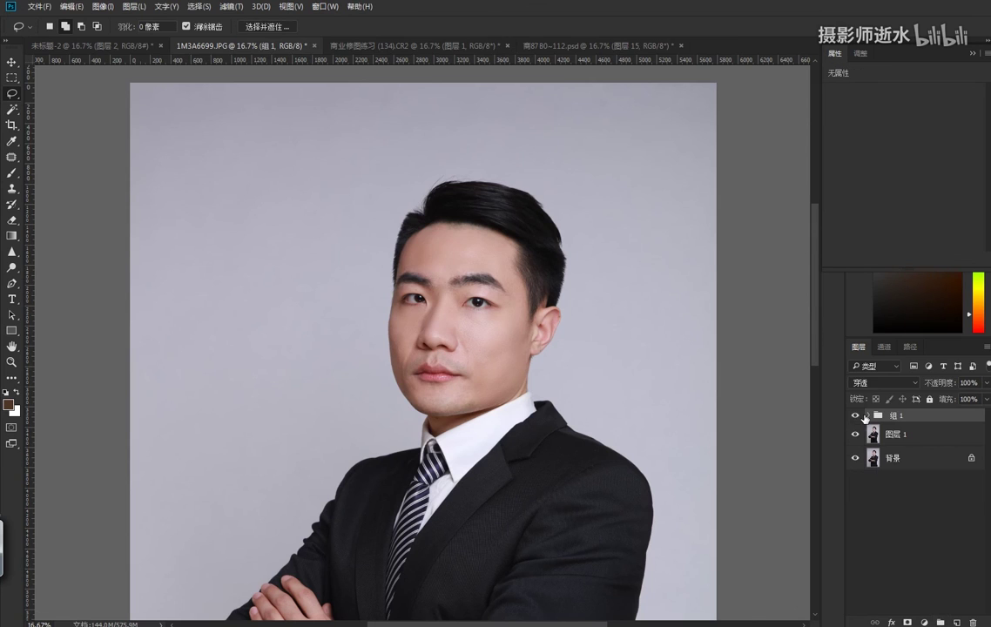
key("ctrl+1")
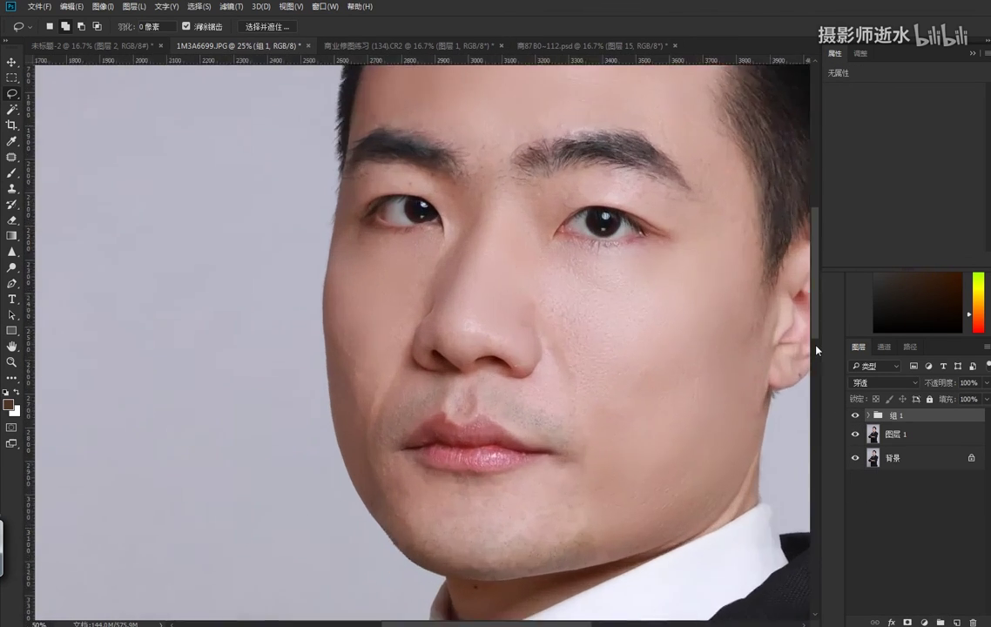
scroll(395, 269, "right", 5)
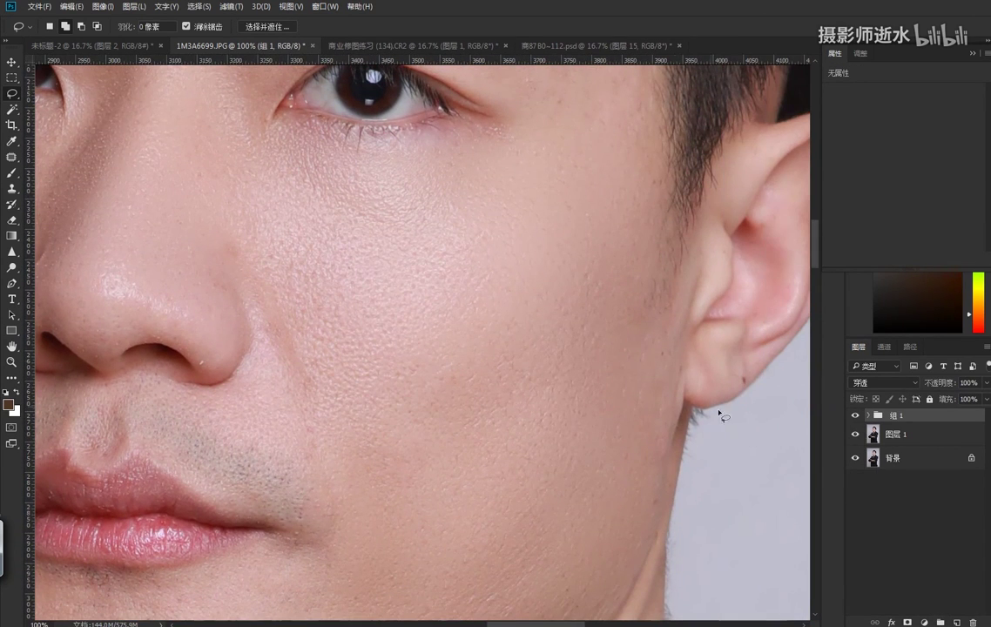
left_click(855, 416)
left_click(855, 416)
- Group 组 1 with 图层 1 into 组 2 and toggle its visibility to compare skin
left_click(901, 435)
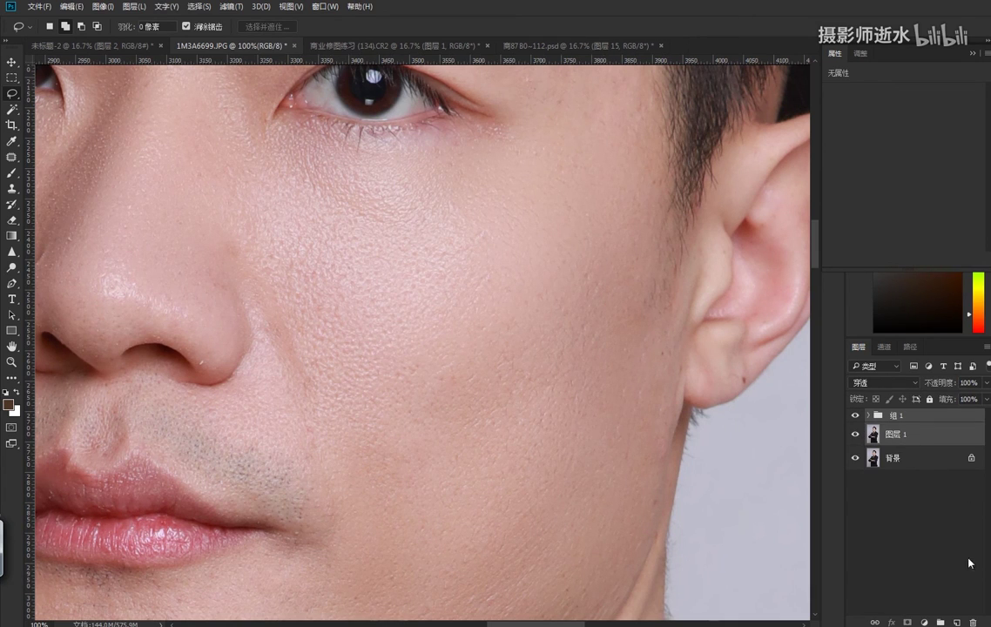
left_click(941, 622)
left_click(855, 415)
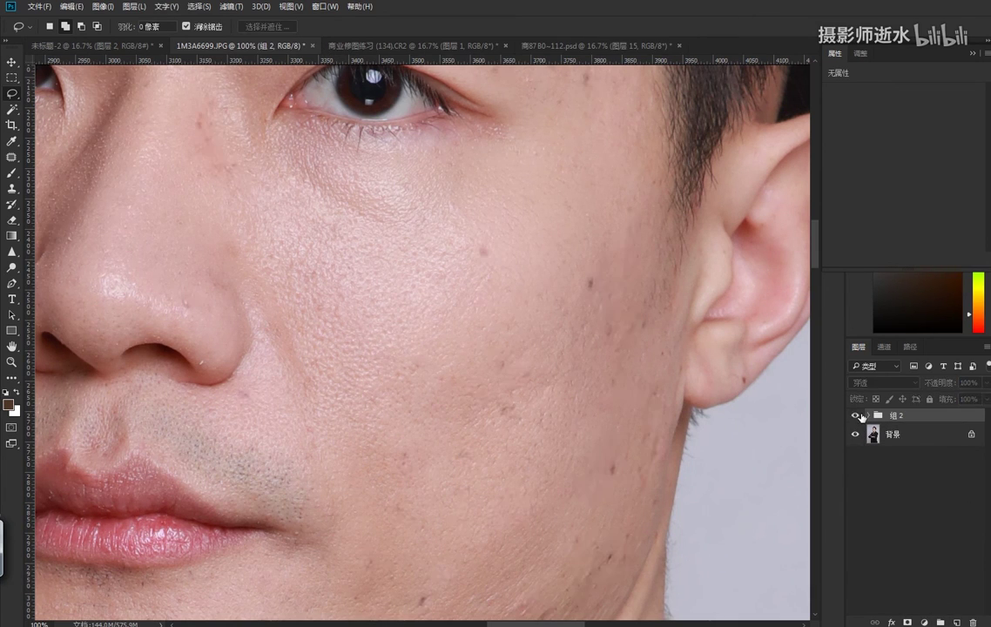
left_click(860, 415)
left_click(860, 415)
left_click(860, 415)
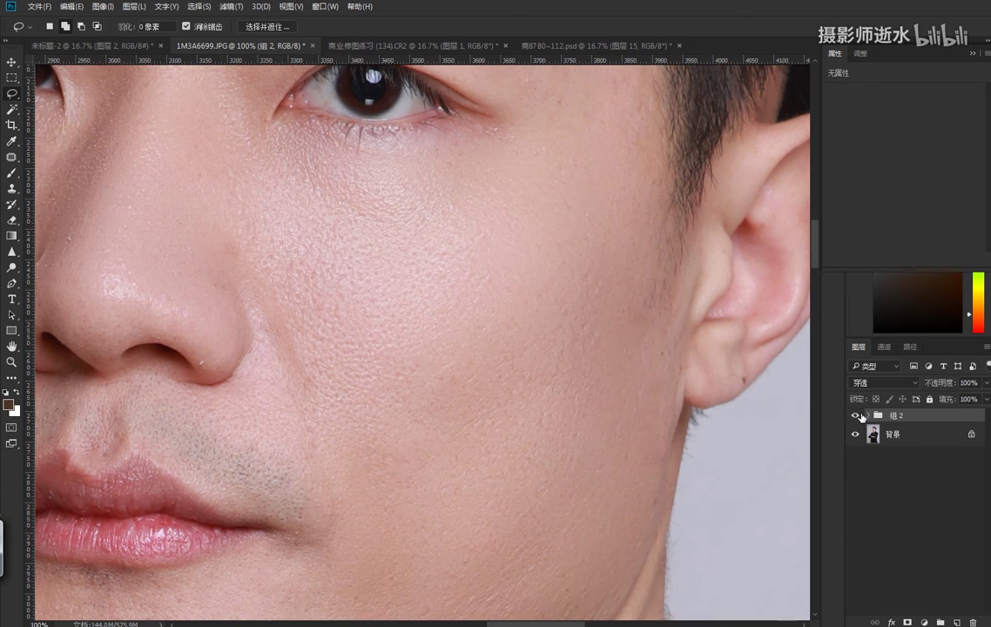
left_click(856, 415)
left_click(856, 415)
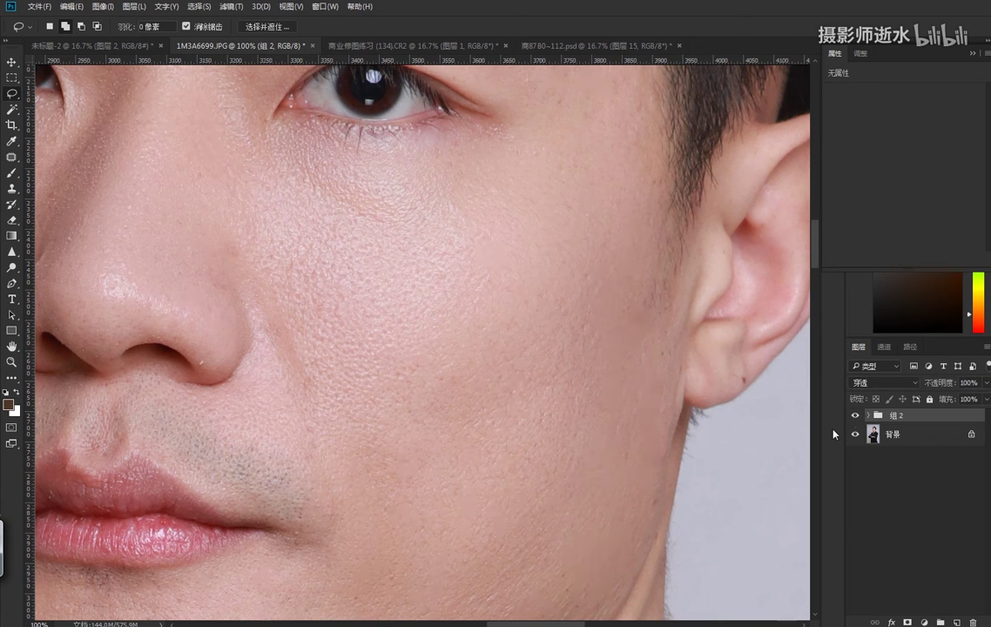